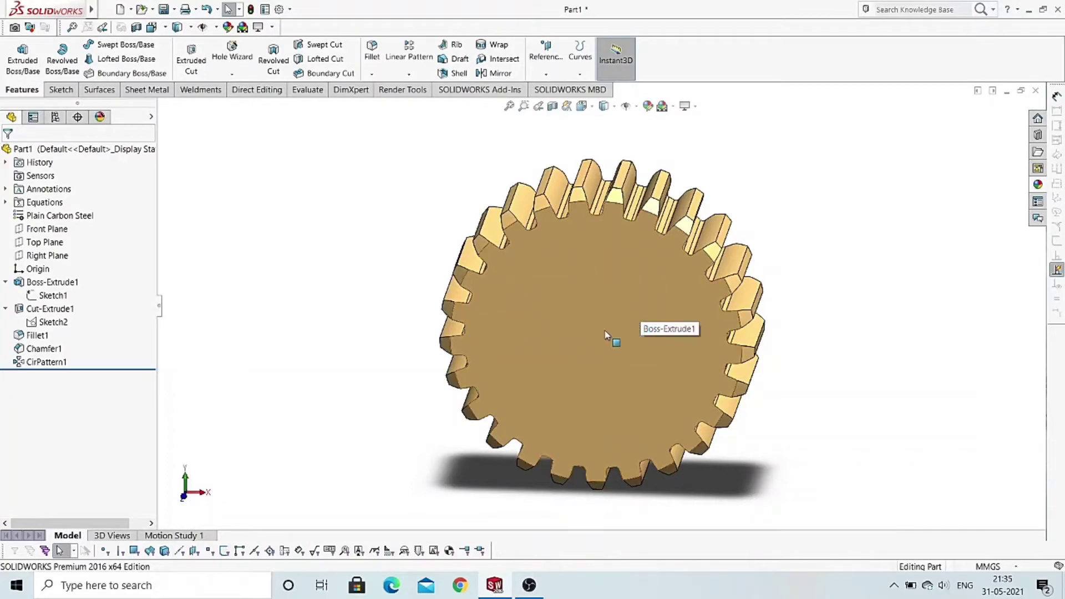
- Orbit and zoom around the finished spur gear to inspect its teeth
middle_click_drag(773, 373, 660, 305)
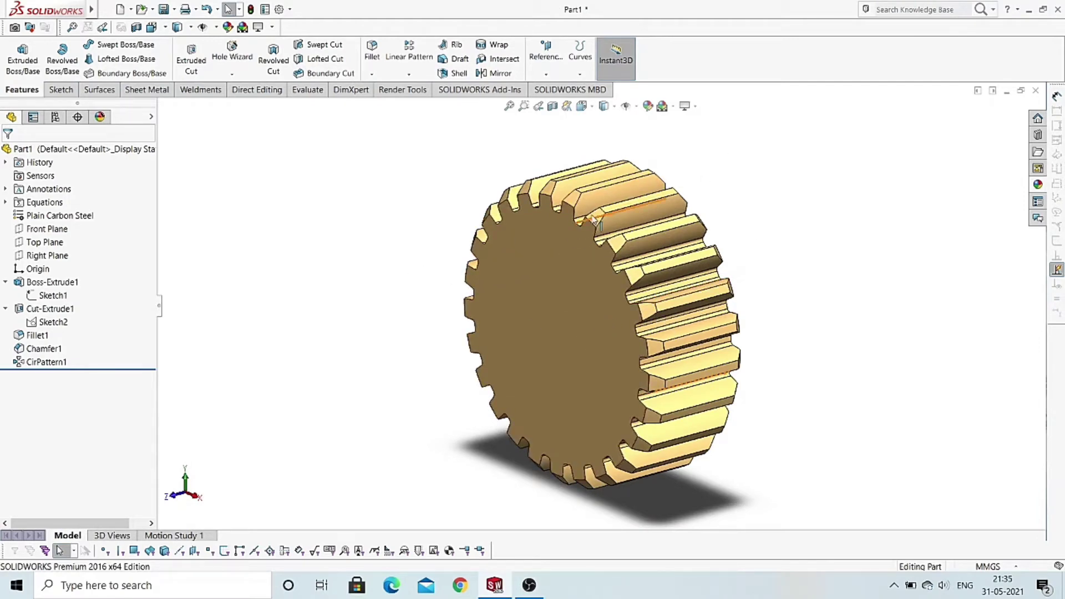
scroll(596, 222, "down", 2)
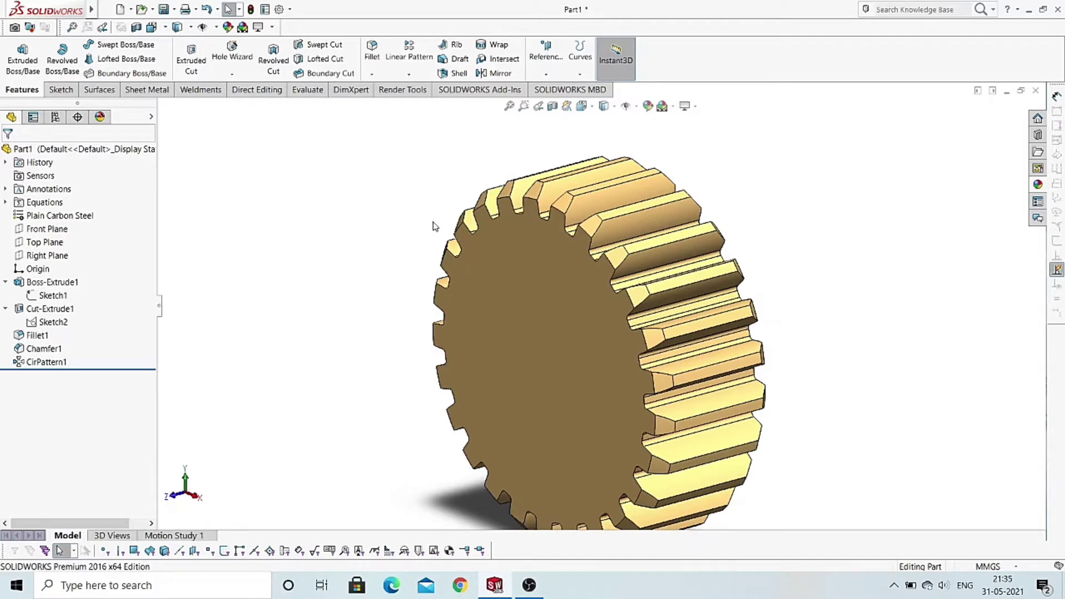
middle_click_drag(423, 240, 511, 250)
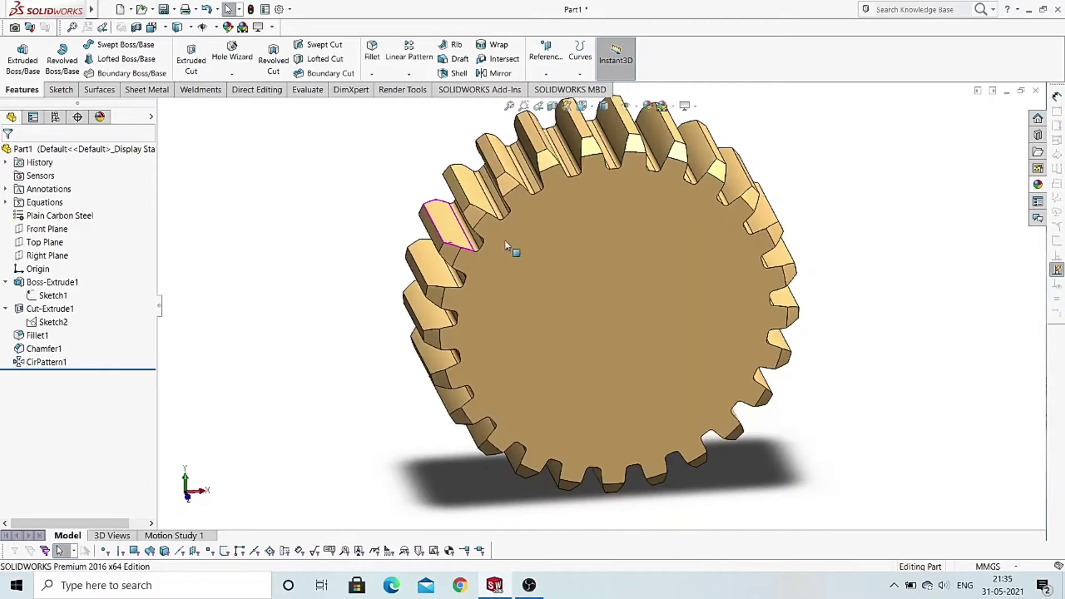
scroll(630, 197, "down", 4)
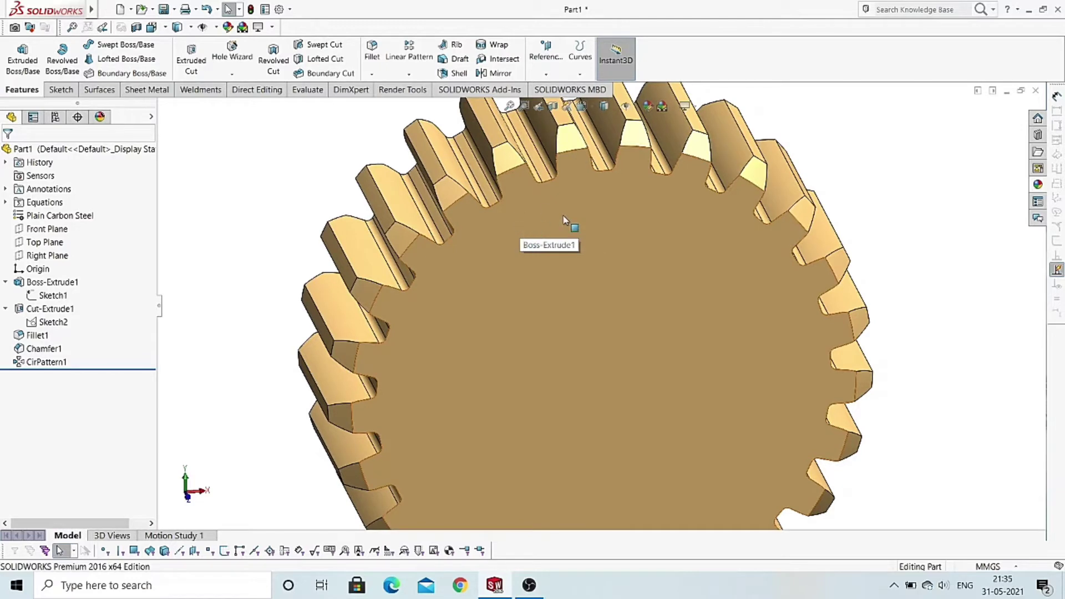
scroll(561, 217, "up", 2)
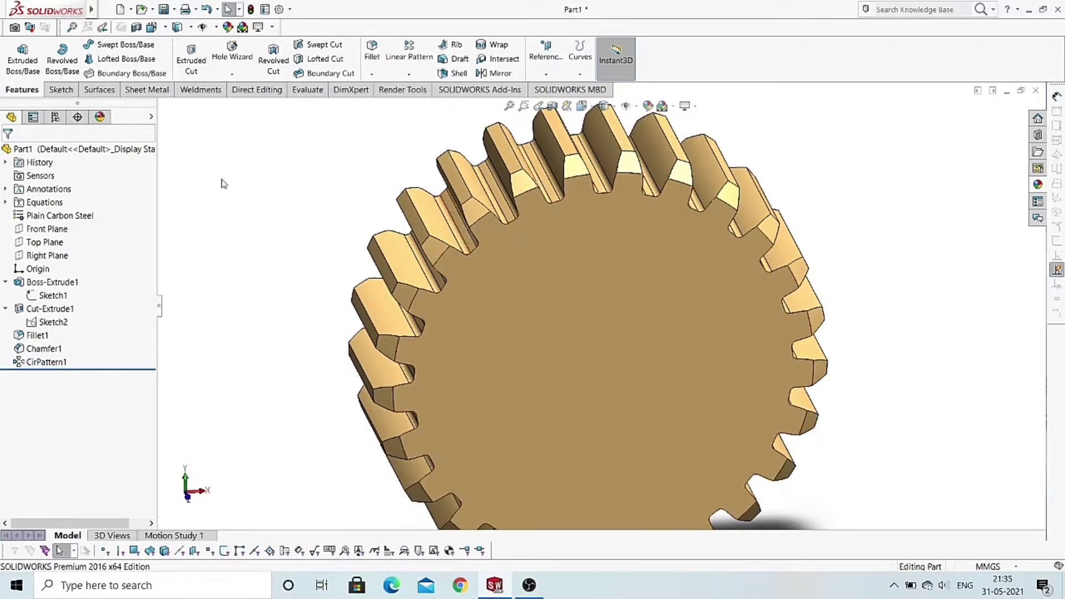
scroll(511, 297, "up", 3)
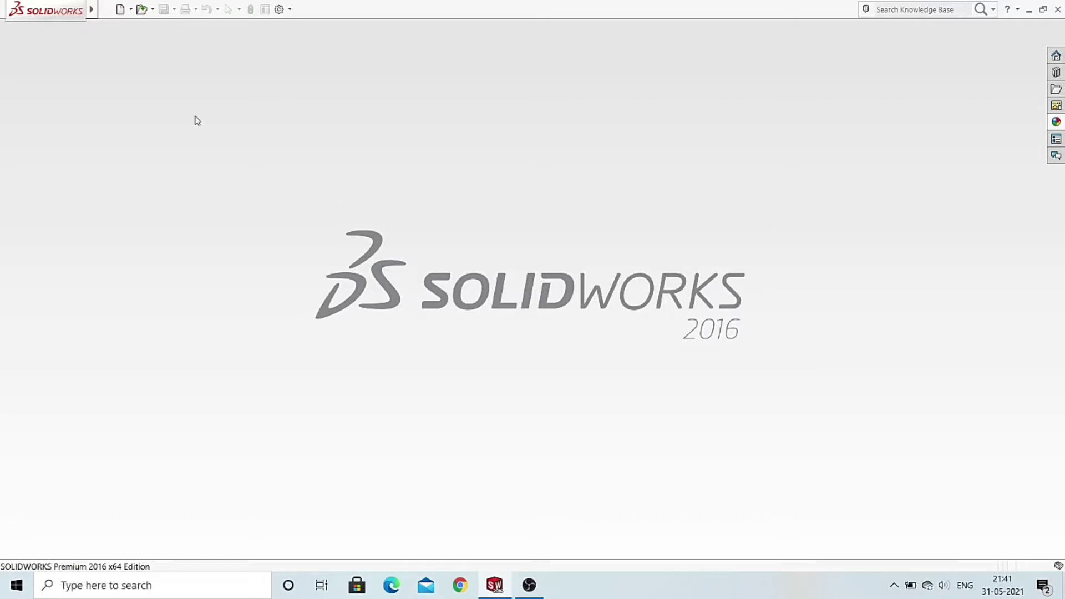
- Create a new part in MMGS units with the Plain White scene applied
left_click(120, 9)
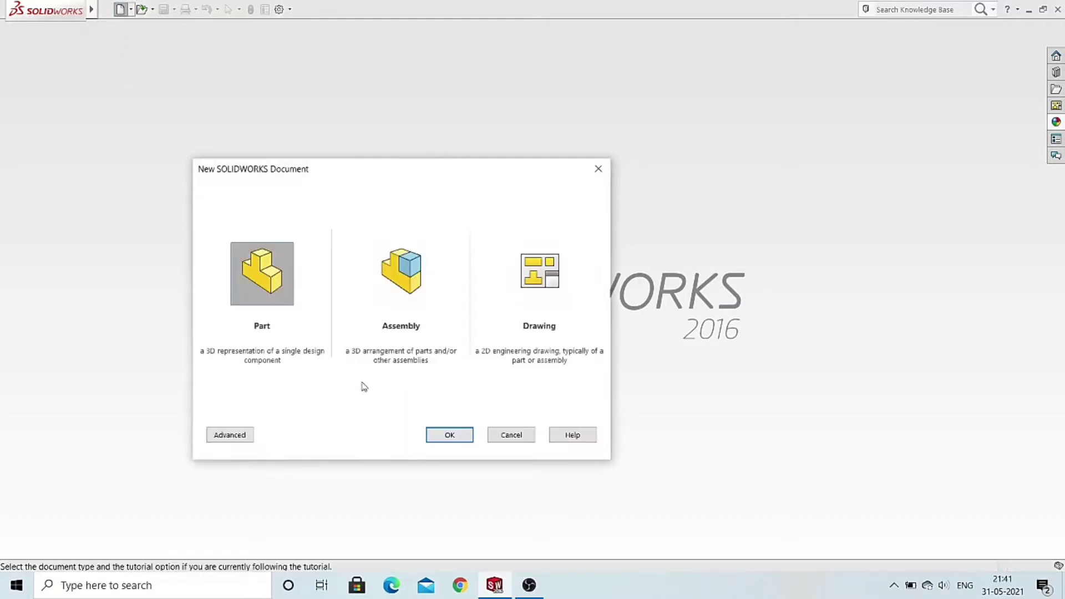
left_click(451, 434)
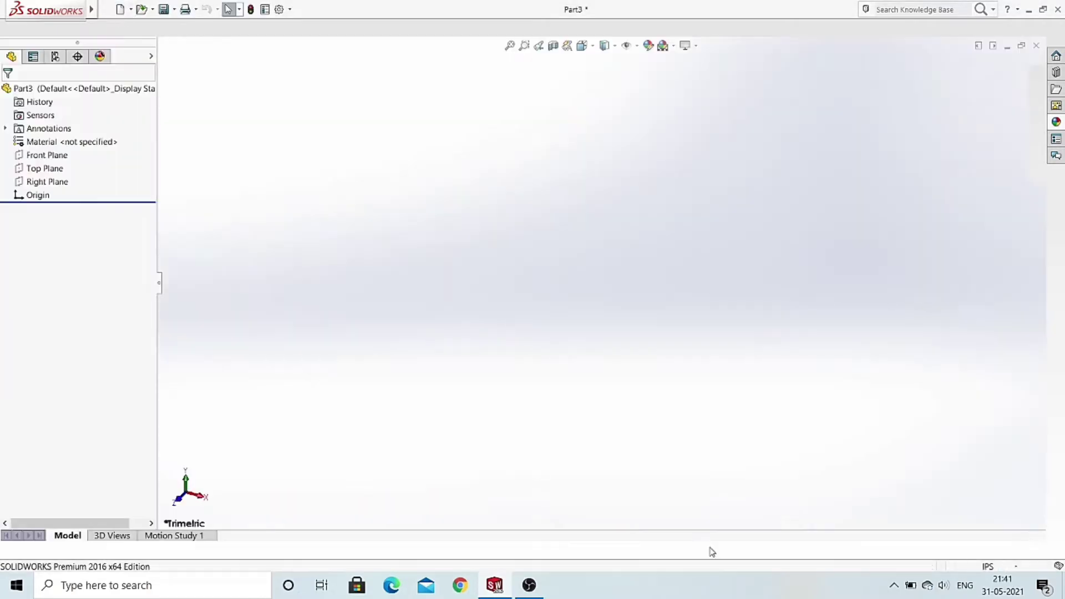
left_click(982, 565)
left_click(968, 521)
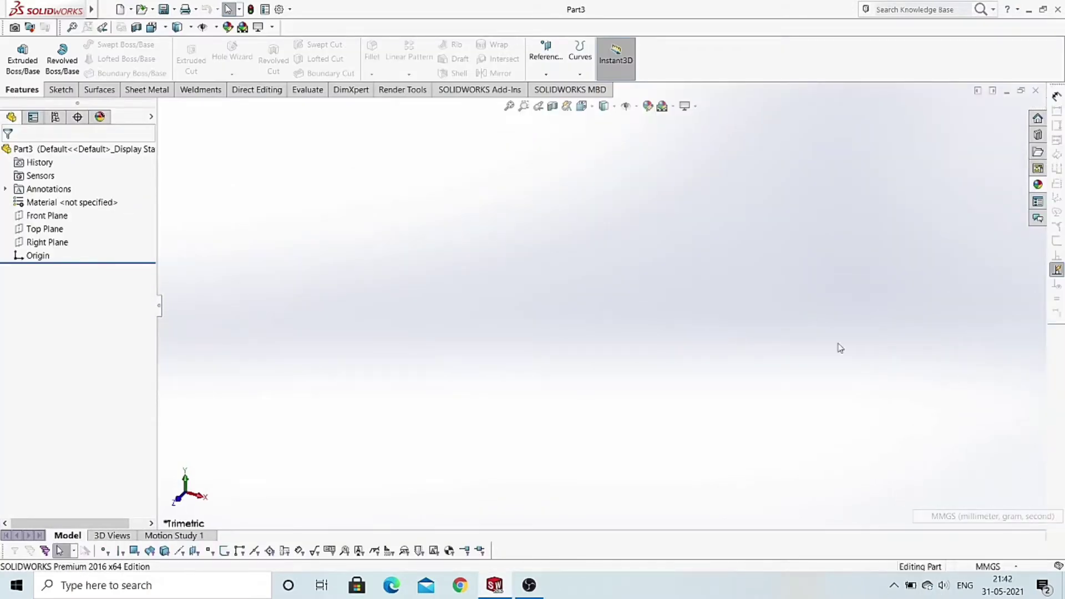
left_click(672, 109)
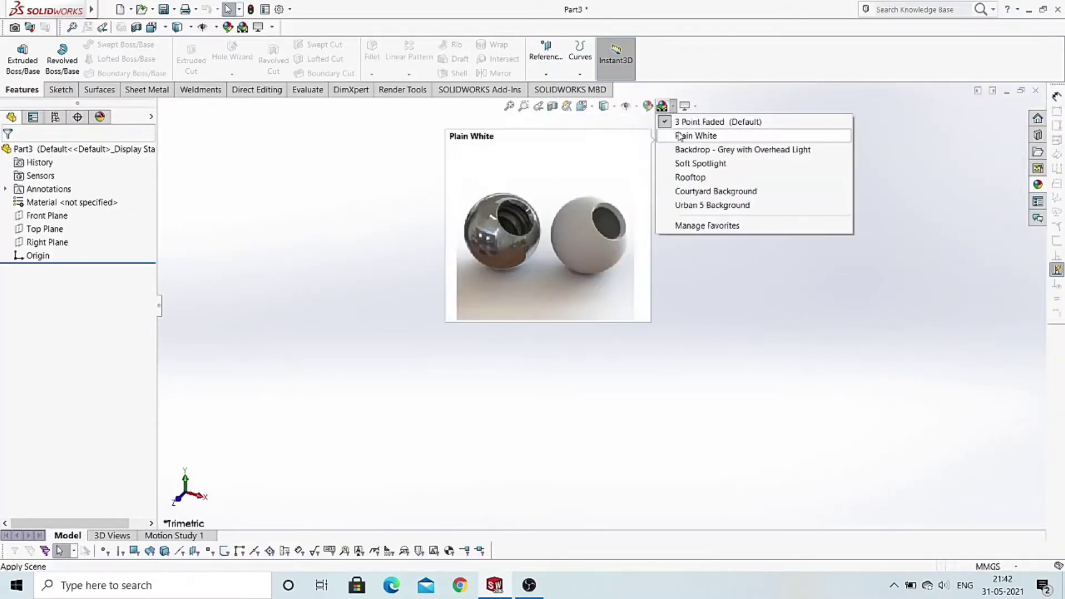
left_click(688, 135)
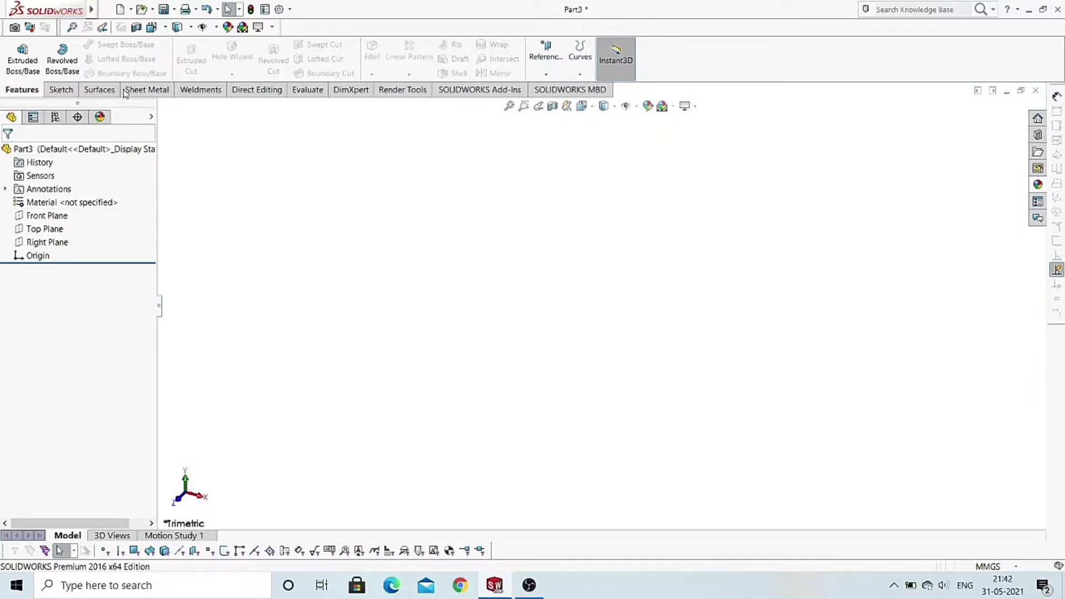
- In the Equations manager, add the global variable Module = 2mm
right_click(85, 155)
mouse_move(141, 188)
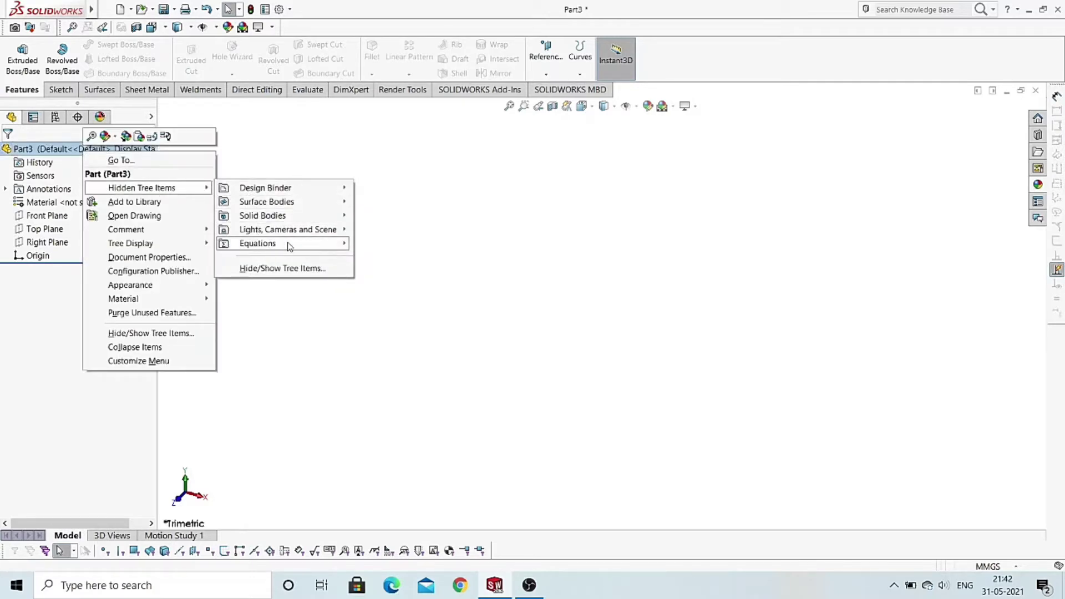
mouse_move(283, 243)
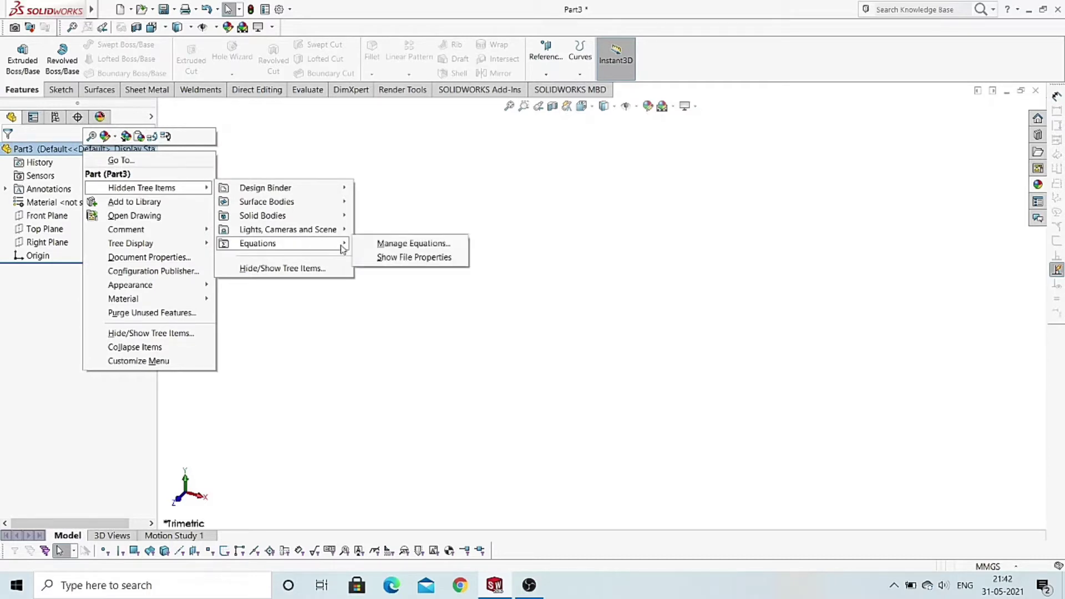
left_click(370, 244)
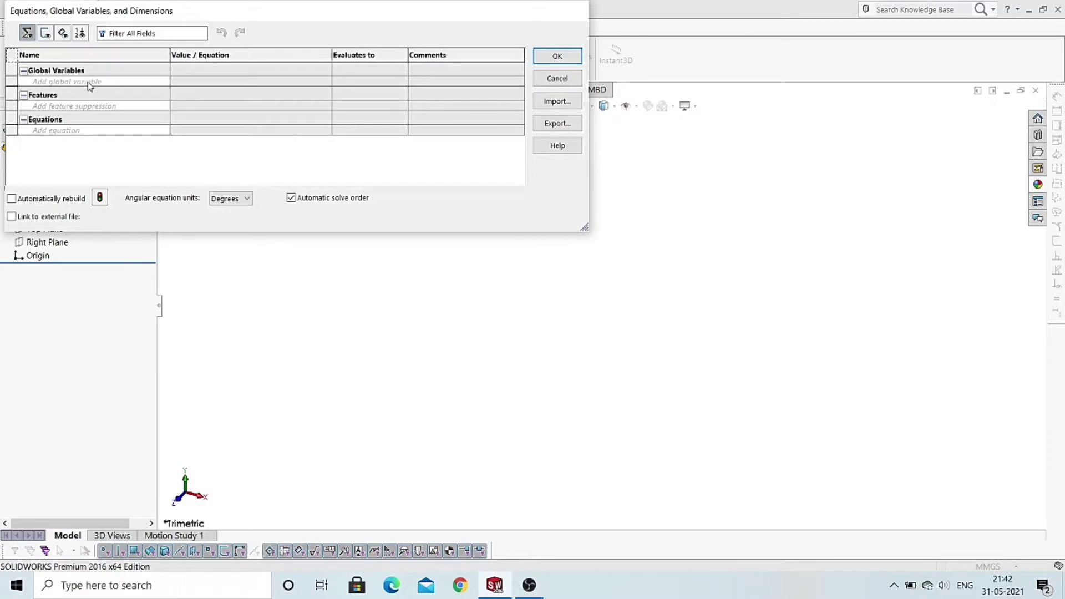
left_click(88, 82)
type("Module")
key("Tab")
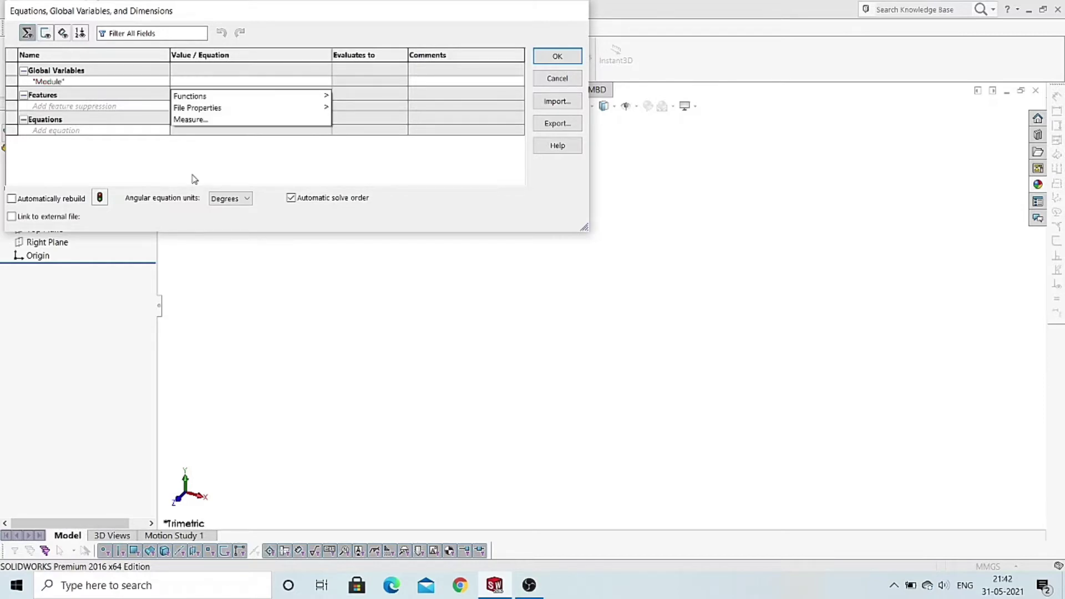
type("=2mm")
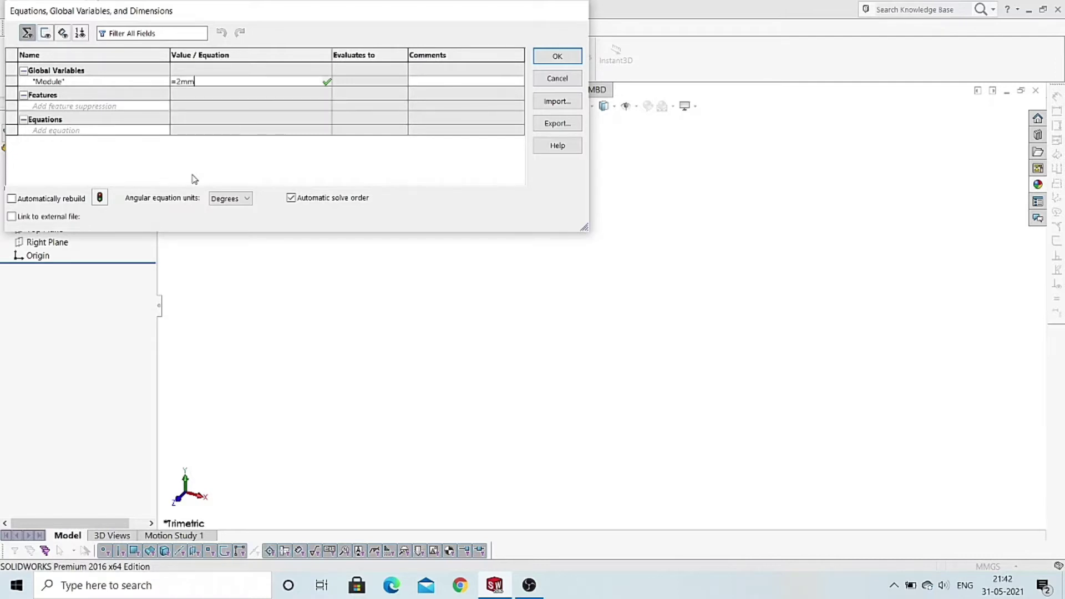
left_click(328, 83)
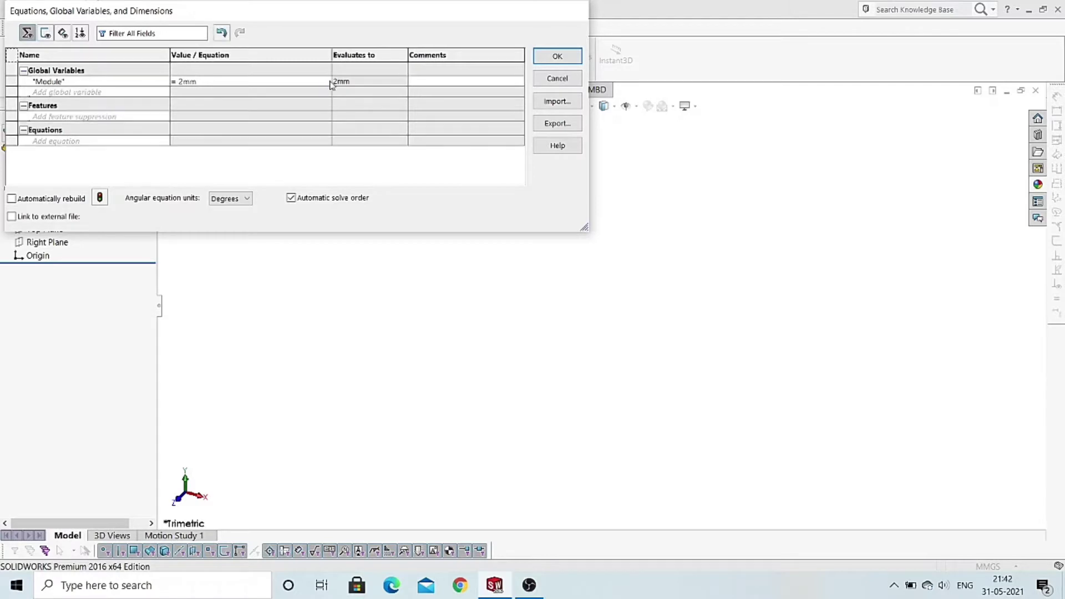
- Add the global variable Number of teeth = 25
left_click(87, 93)
type("Number of t")
type("eeth")
key("Tab")
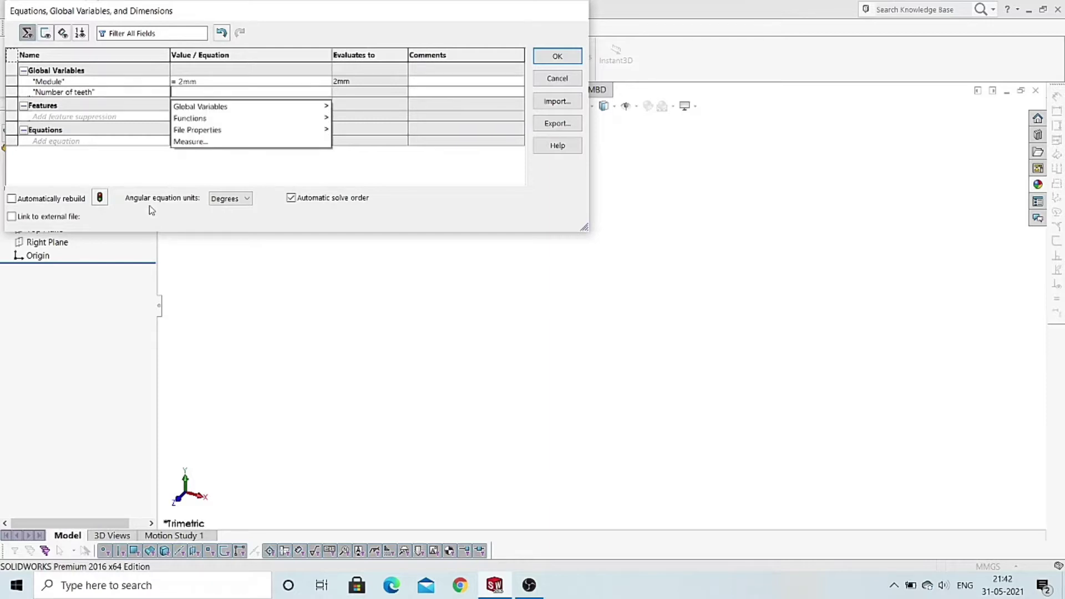
type("2")
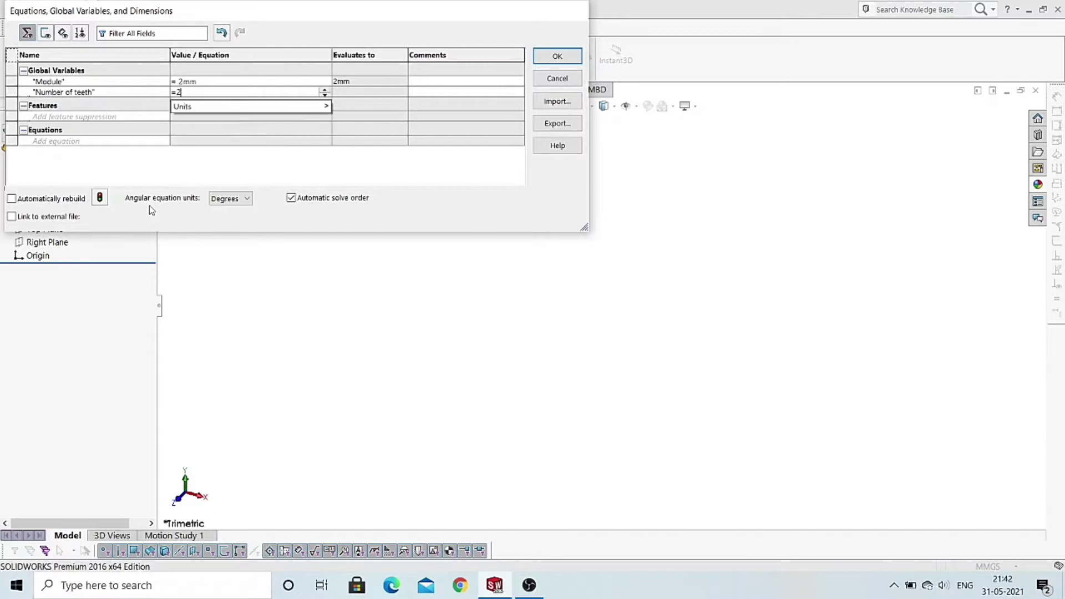
type("5")
key("Tab")
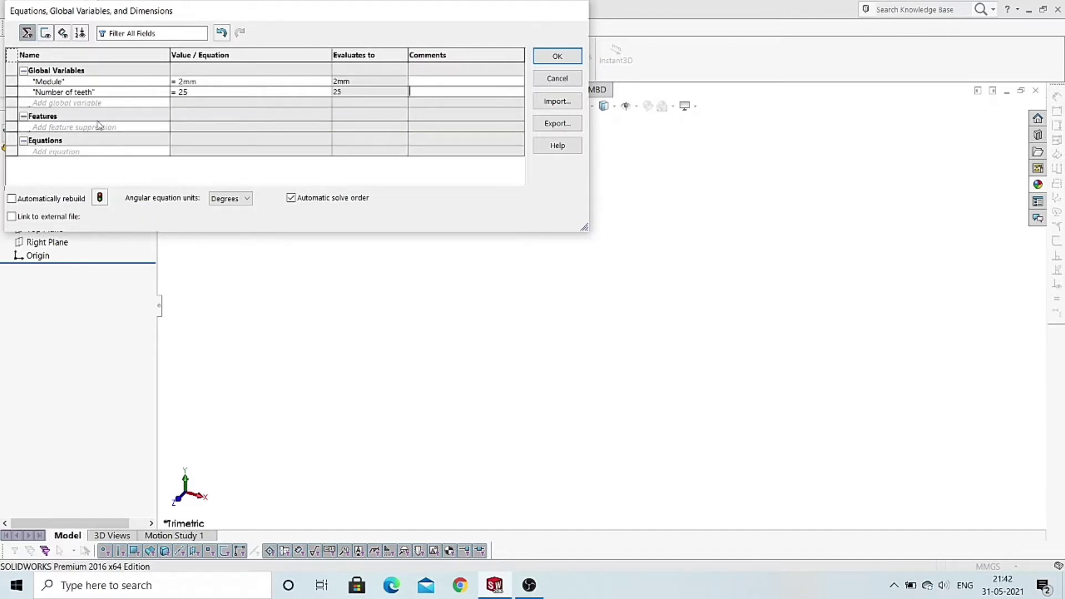
- Add the global variable Pressure Angle = 20deg and accept the equations
left_click(96, 103)
type("\"Pressure Angle")
key("Tab")
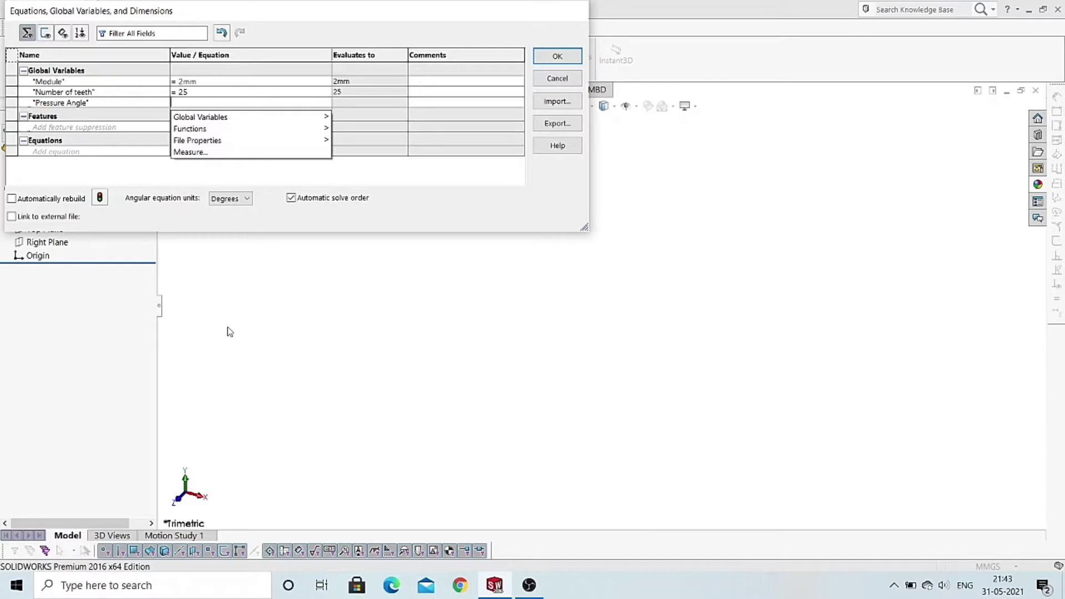
type("20")
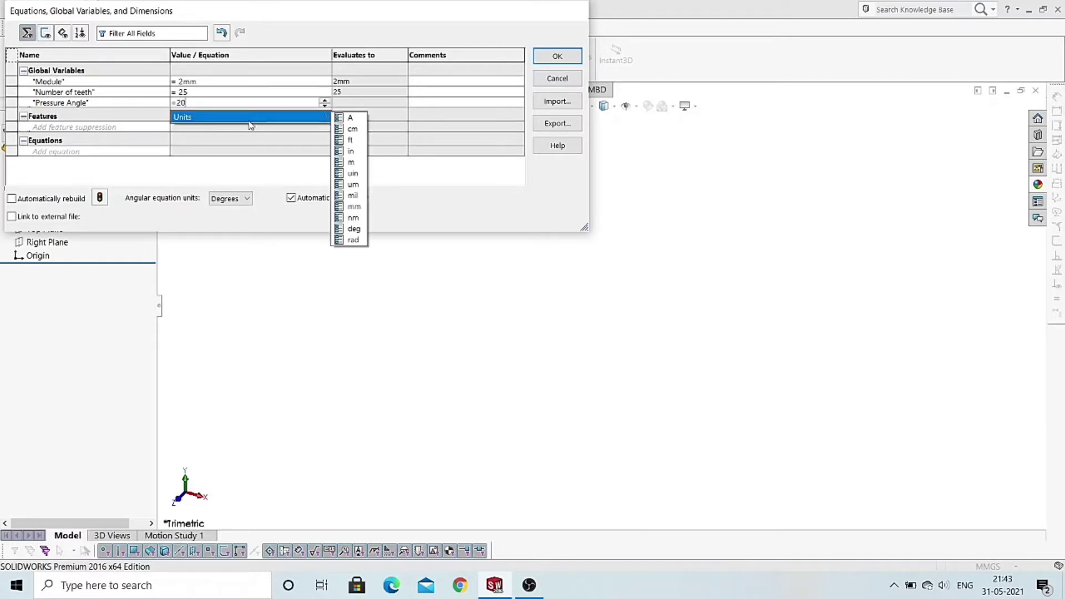
mouse_move(250, 117)
left_click(353, 228)
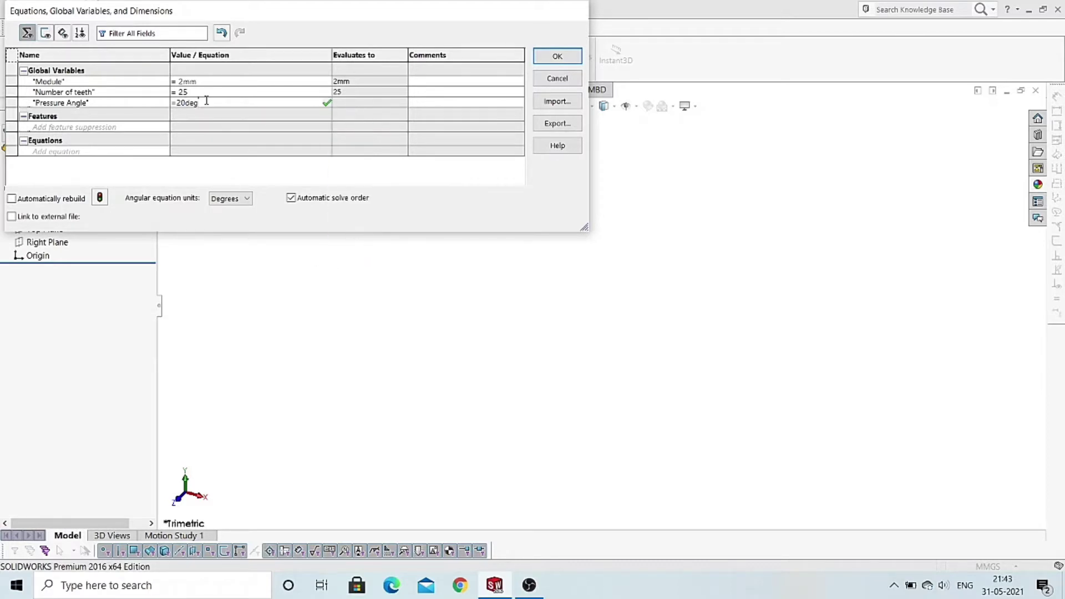
left_click(327, 104)
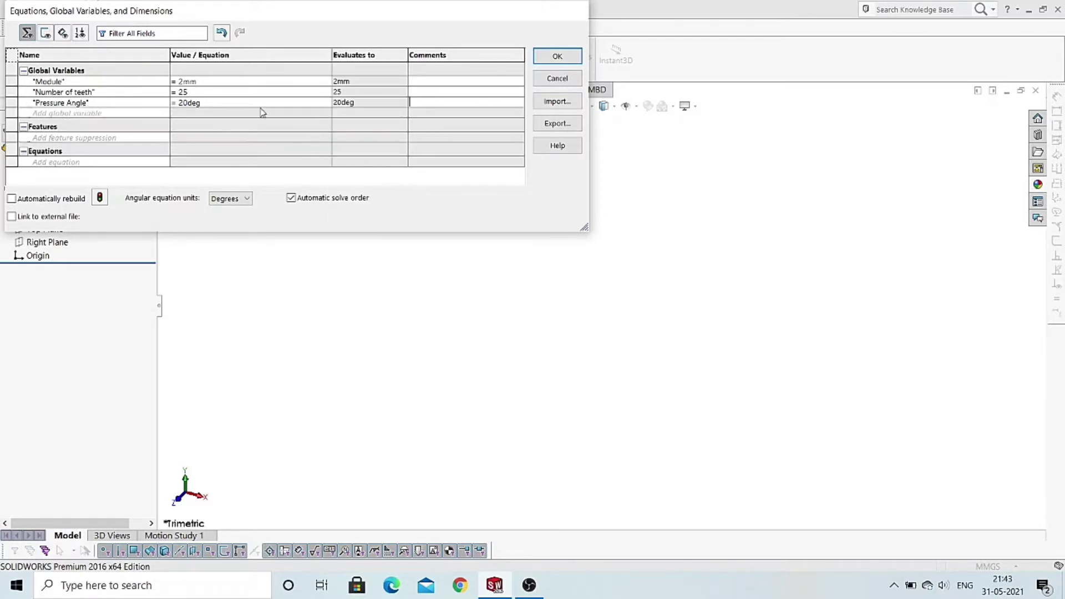
left_click(539, 61)
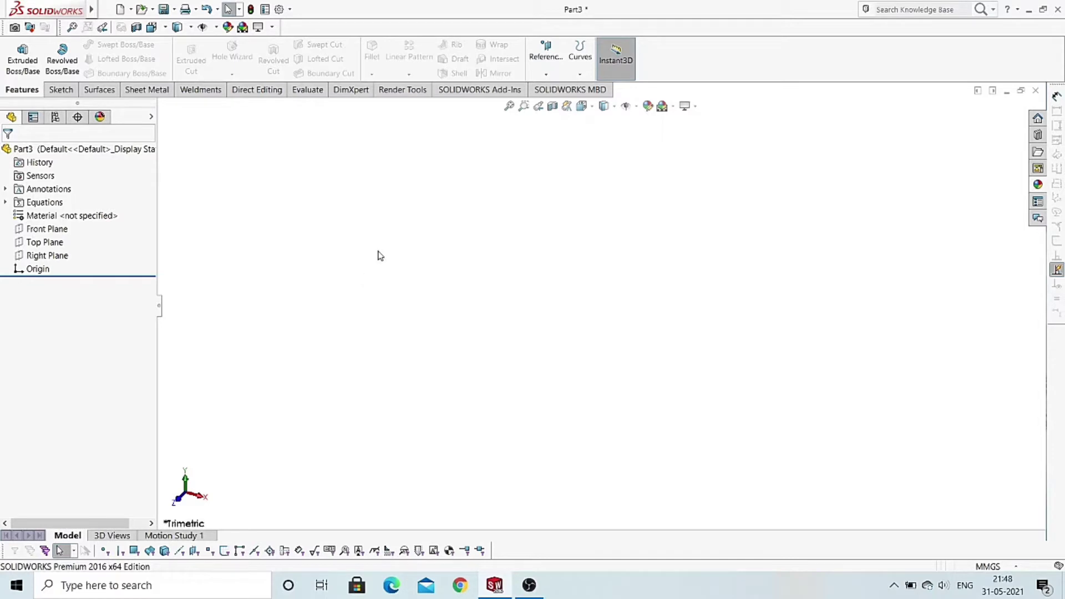
- Sketch a circle centred on the origin on the Front Plane
right_click(56, 229)
left_click(99, 241)
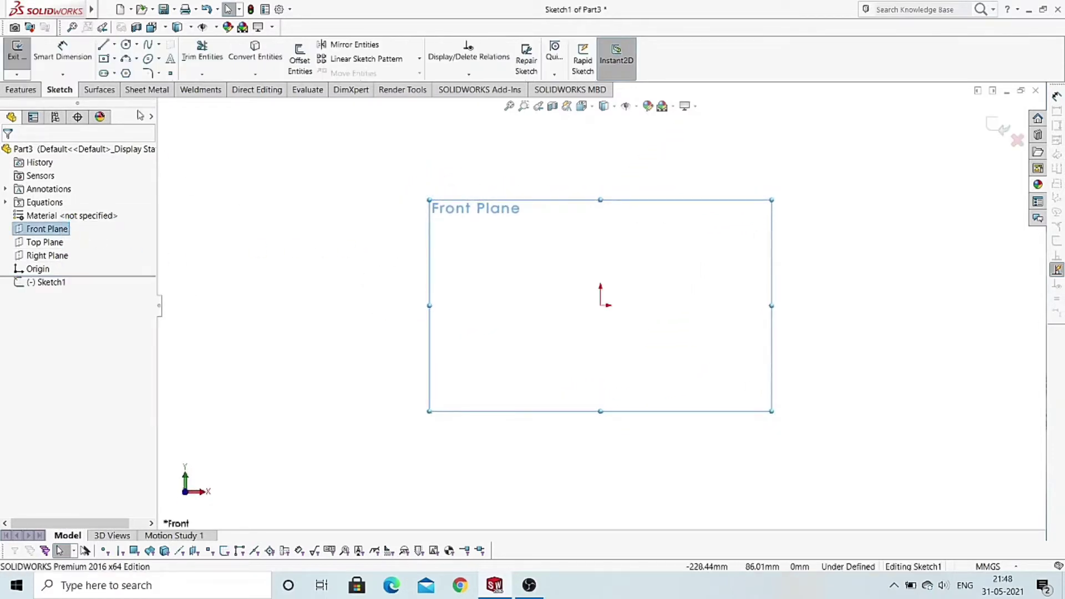
left_click(126, 45)
left_click(600, 304)
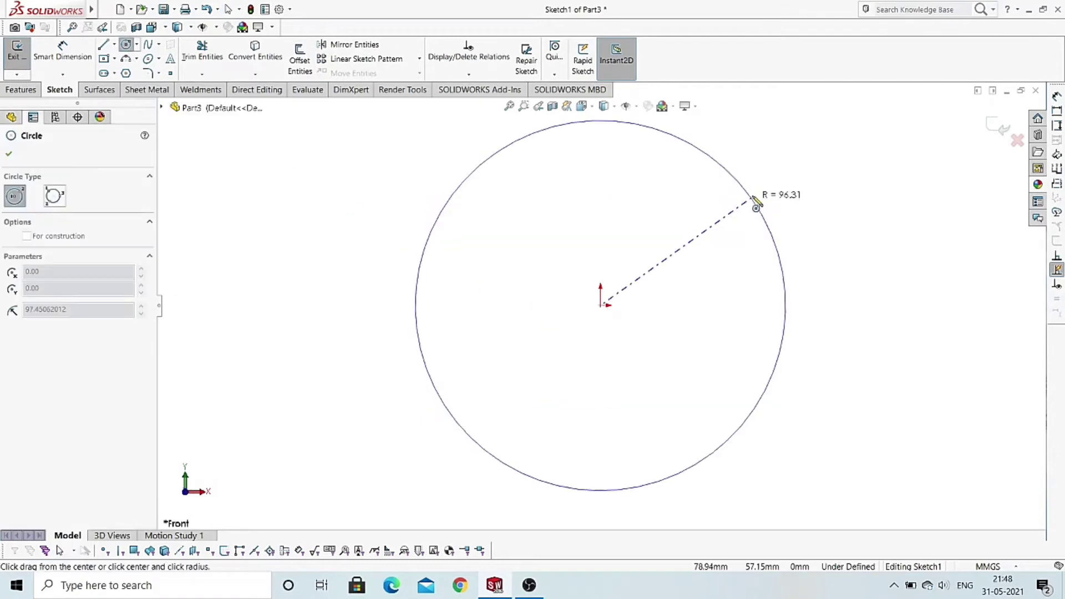
right_click(757, 203)
left_click(744, 209)
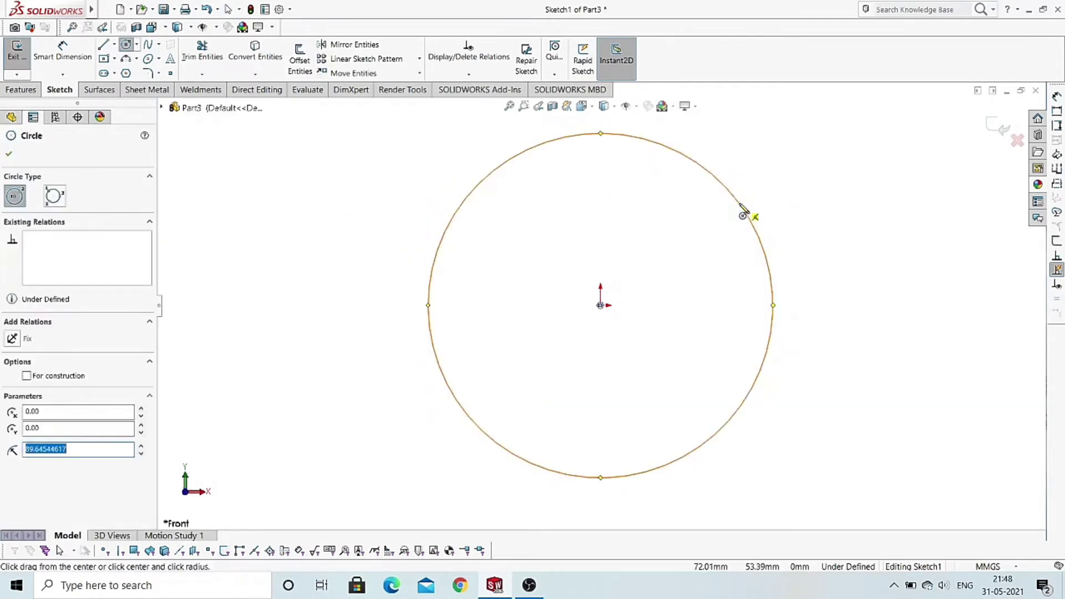
right_click(797, 219)
left_click(813, 227)
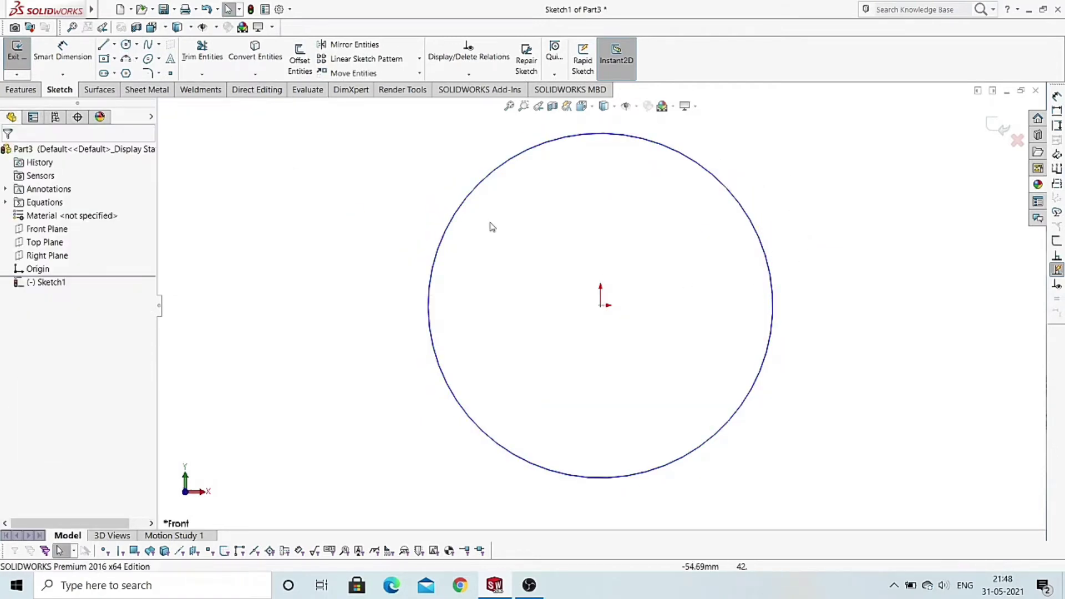
left_click(63, 46)
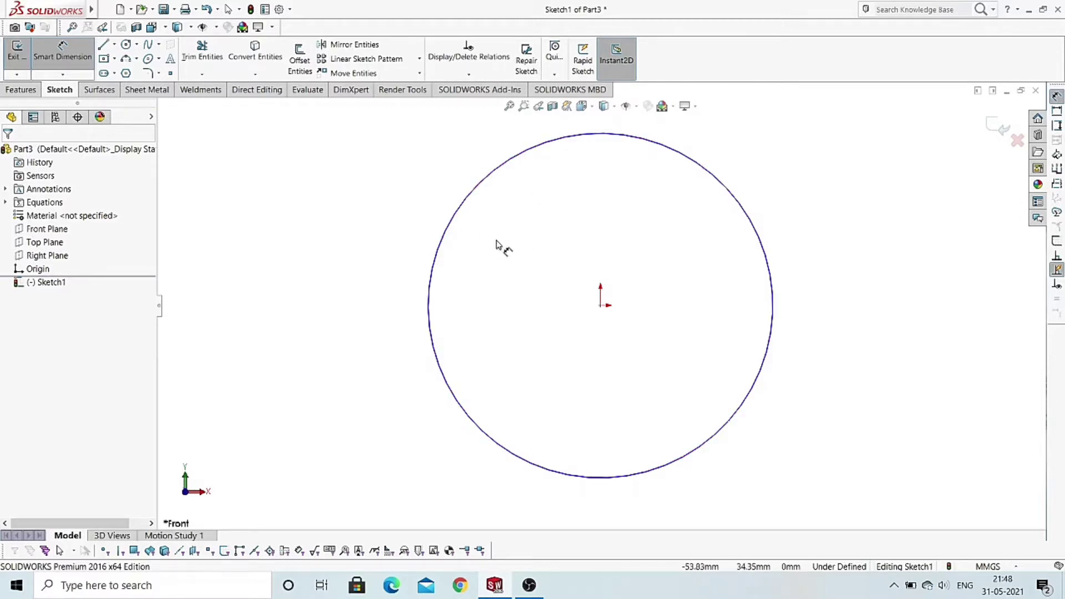
- Dimension the circle's diameter as "Module" * "Number of teeth", giving Ø50
left_click(467, 199)
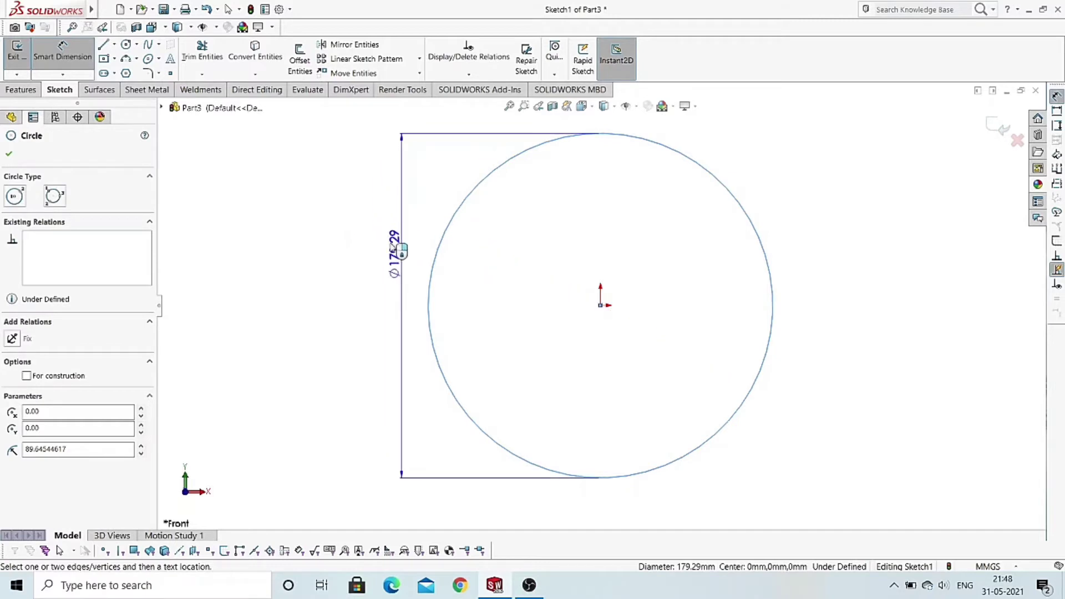
left_click(352, 191)
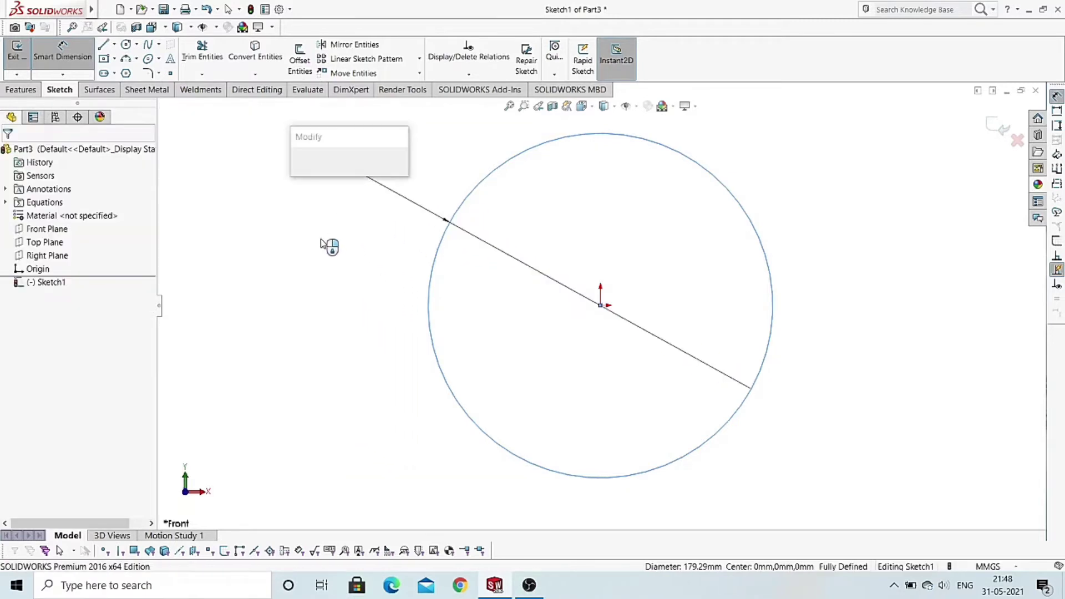
type("=")
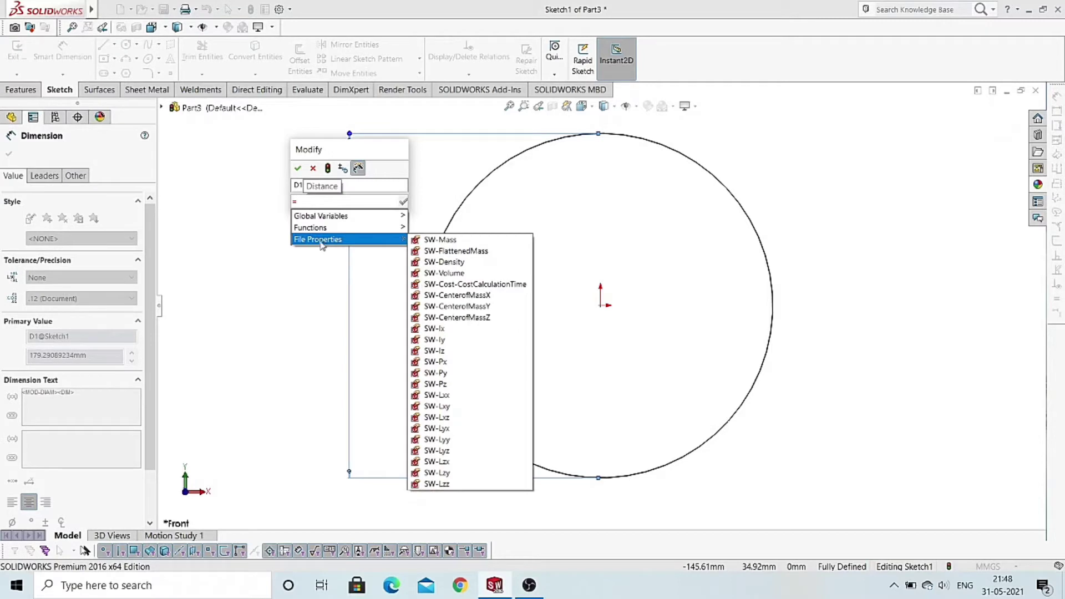
mouse_move(321, 215)
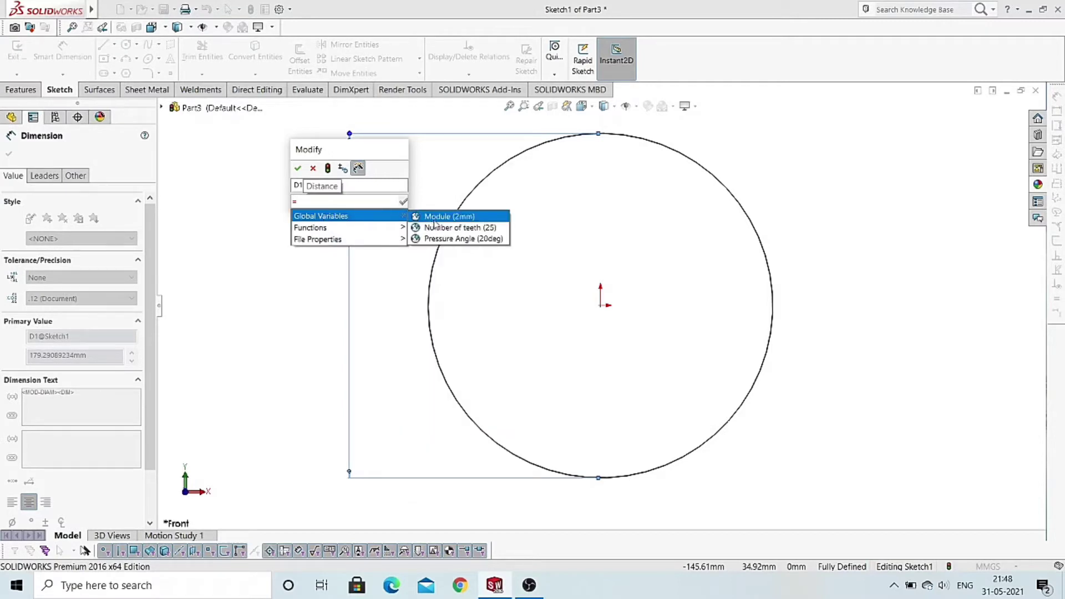
left_click(435, 218)
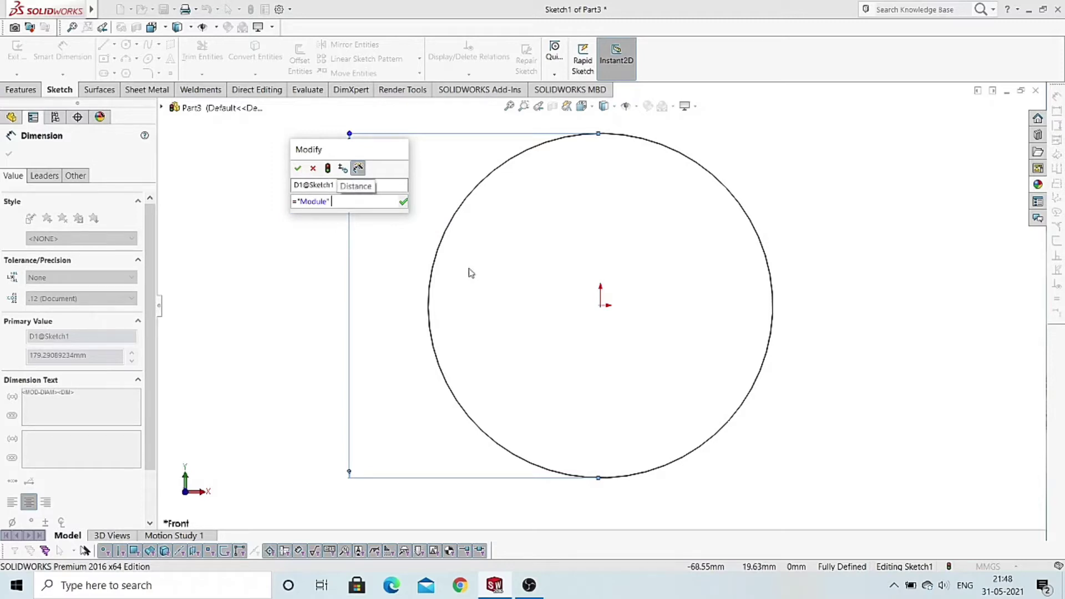
type("*")
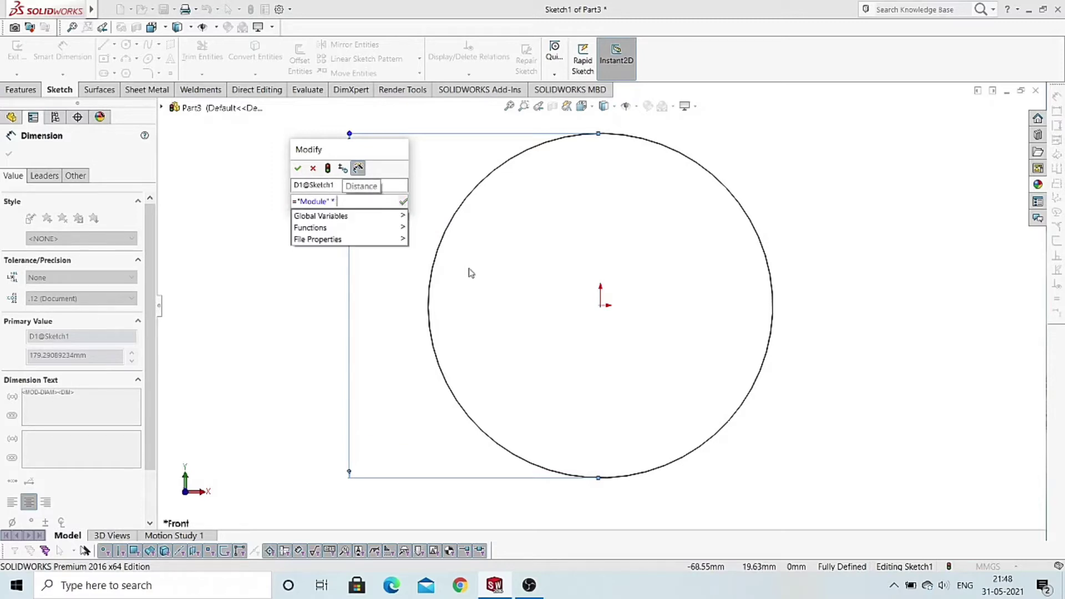
mouse_move(321, 215)
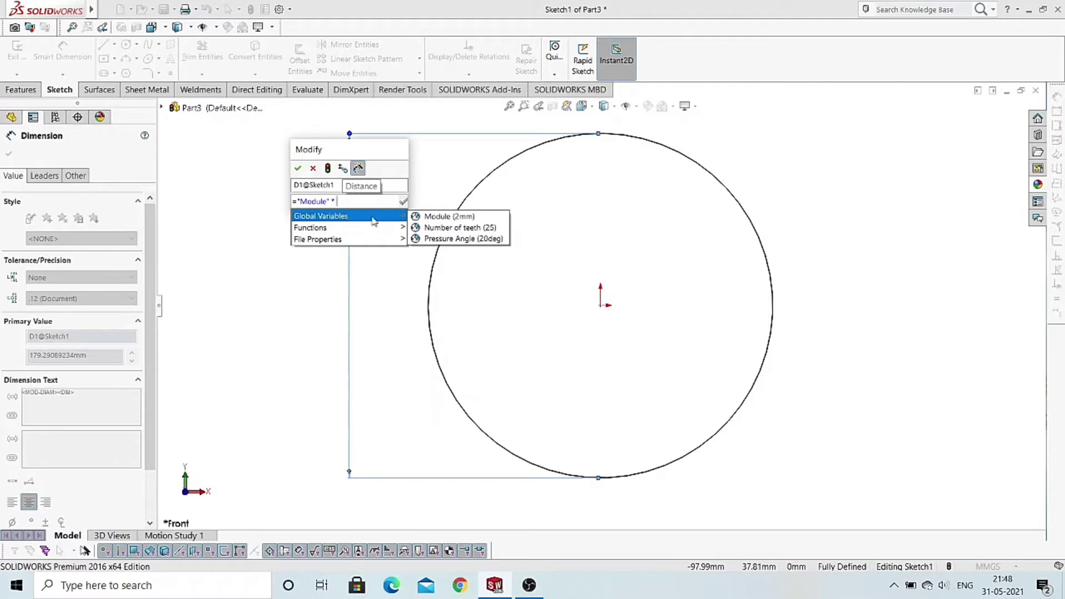
left_click(444, 231)
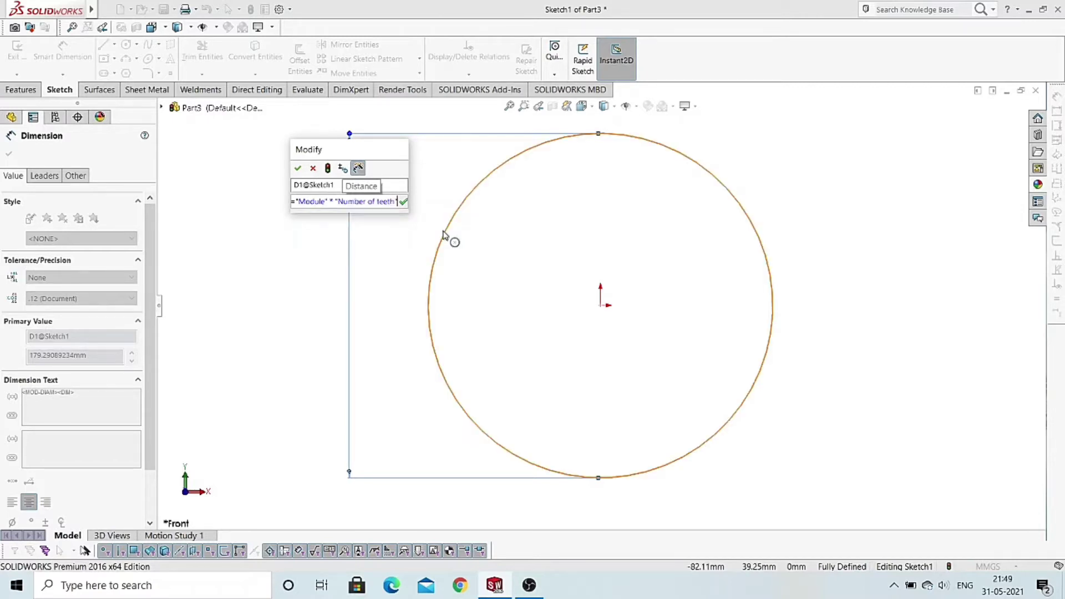
left_click(302, 174)
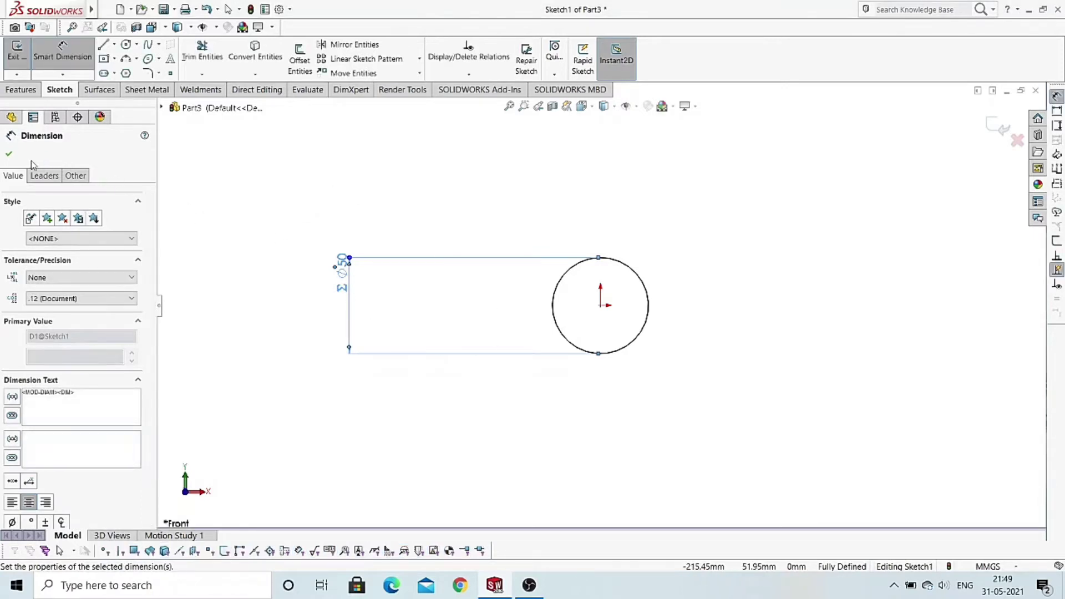
left_click(9, 154)
scroll(592, 337, "down", 2)
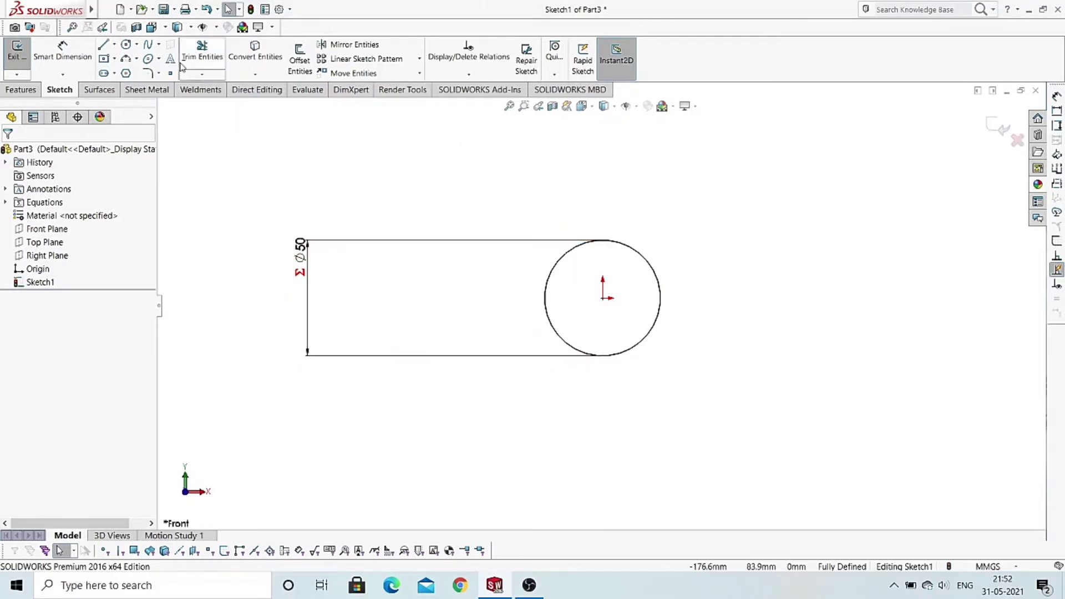
- Draw a larger circle centred on the origin around the first circle
left_click(125, 44)
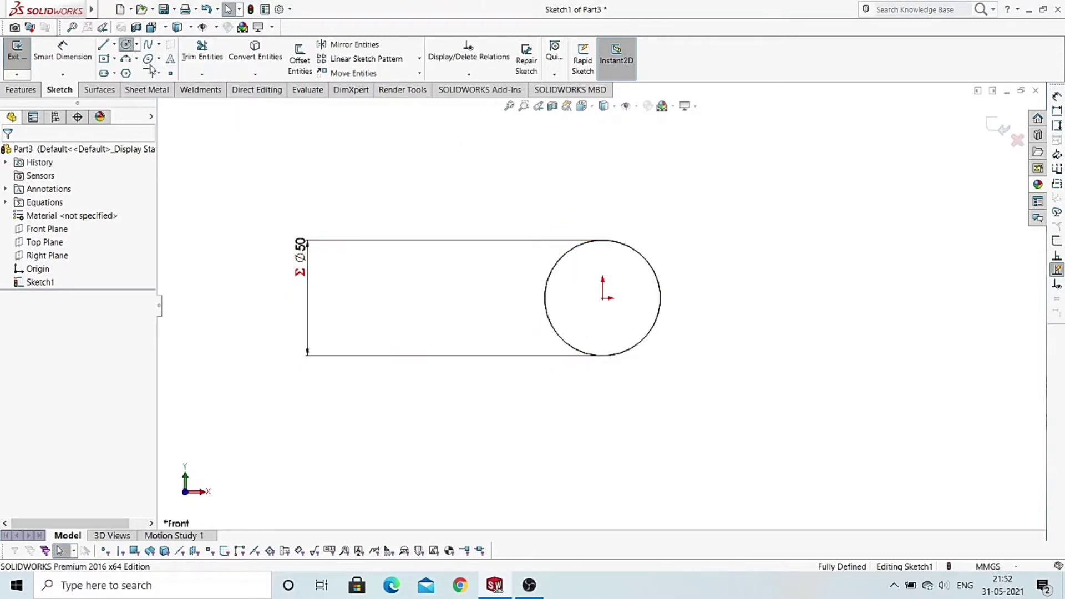
left_click(603, 299)
left_click(693, 218)
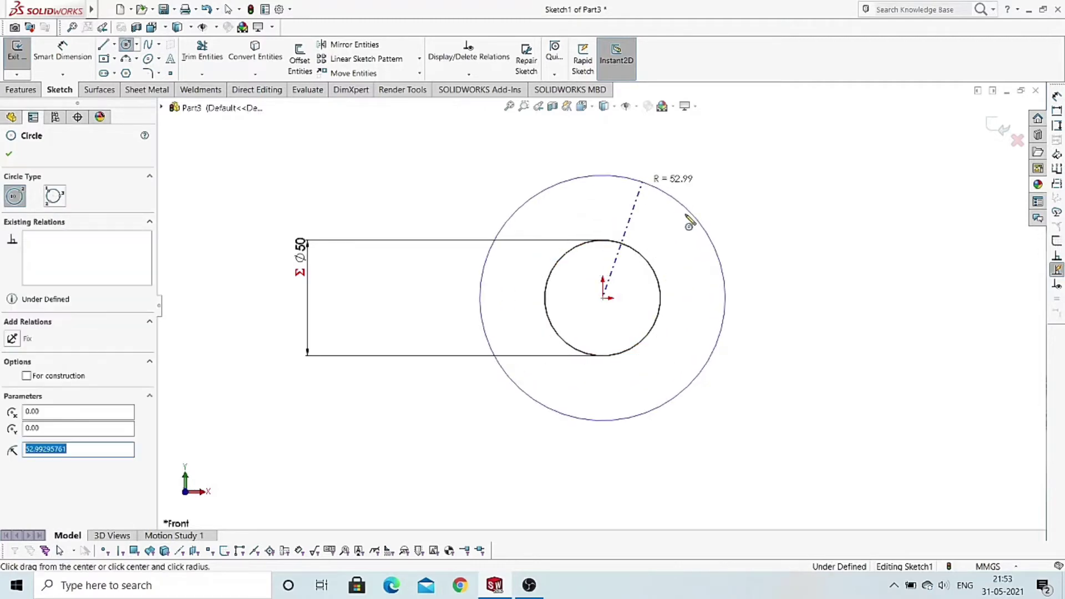
right_click(758, 219)
left_click(771, 217)
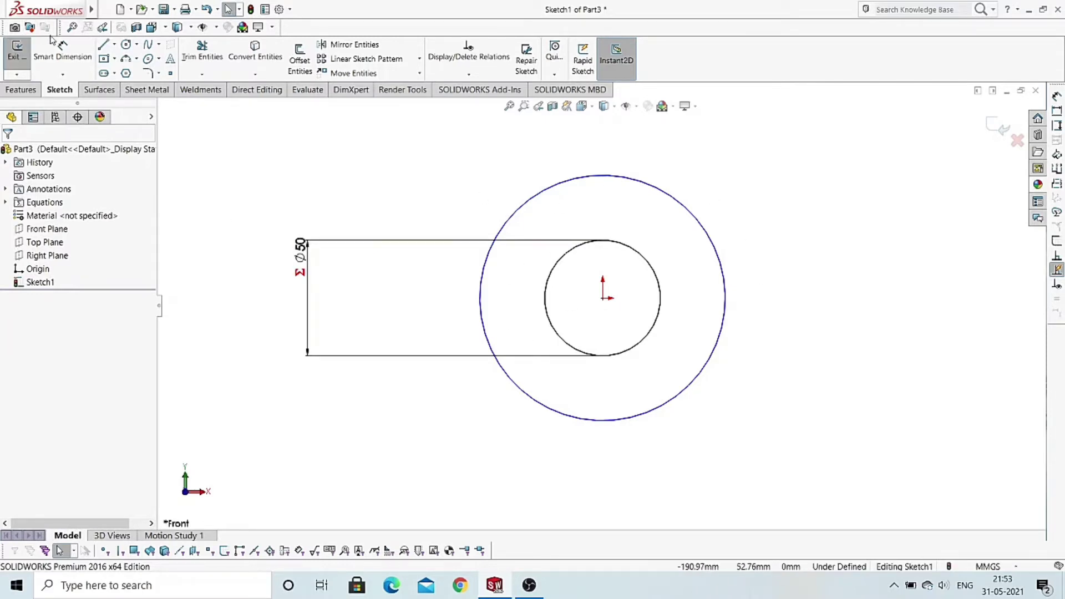
- Dimension the outer circle as ("Number of teeth" + 2) * "Module", giving Ø54
left_click(63, 49)
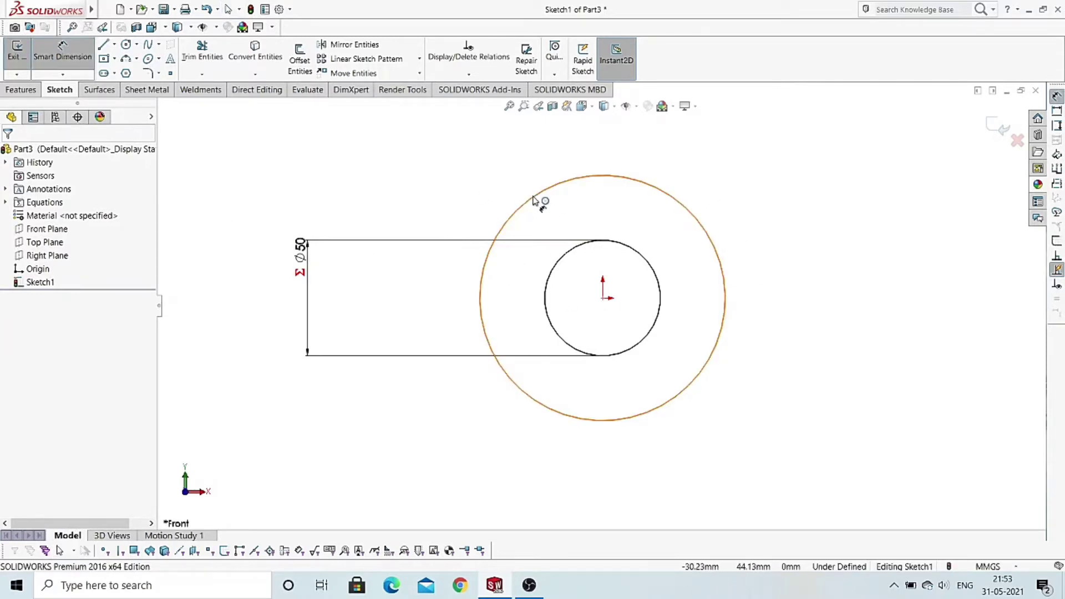
left_click(541, 201)
left_click(388, 164)
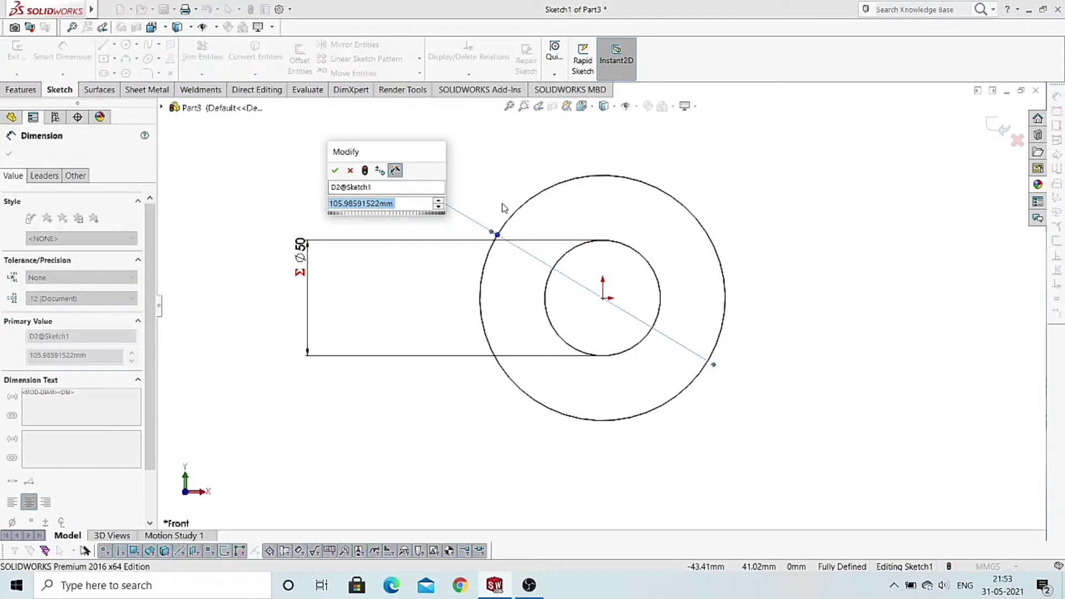
type("=")
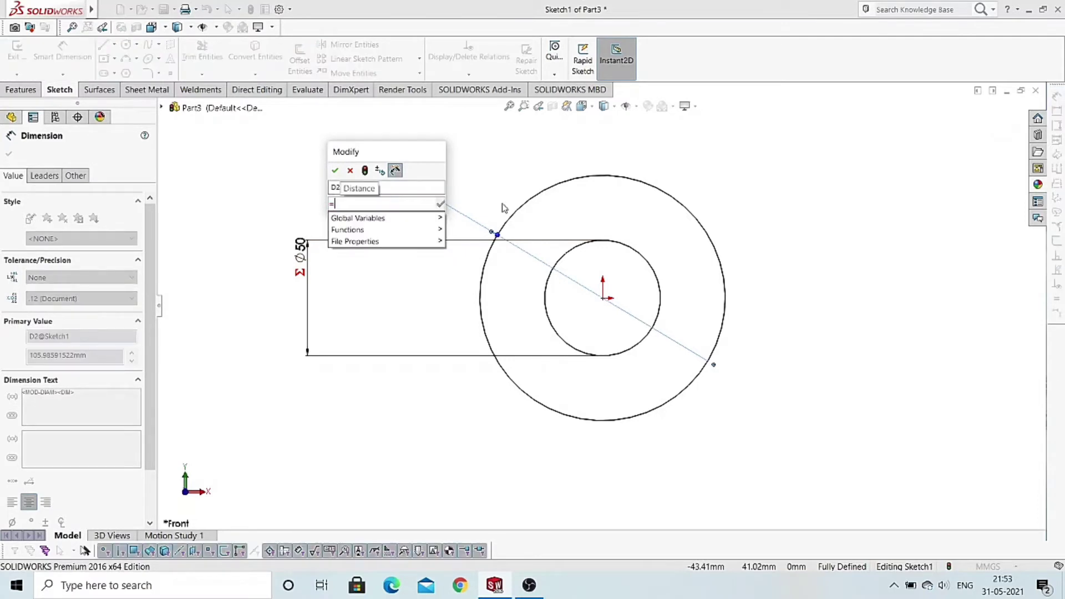
type("(")
mouse_move(358, 218)
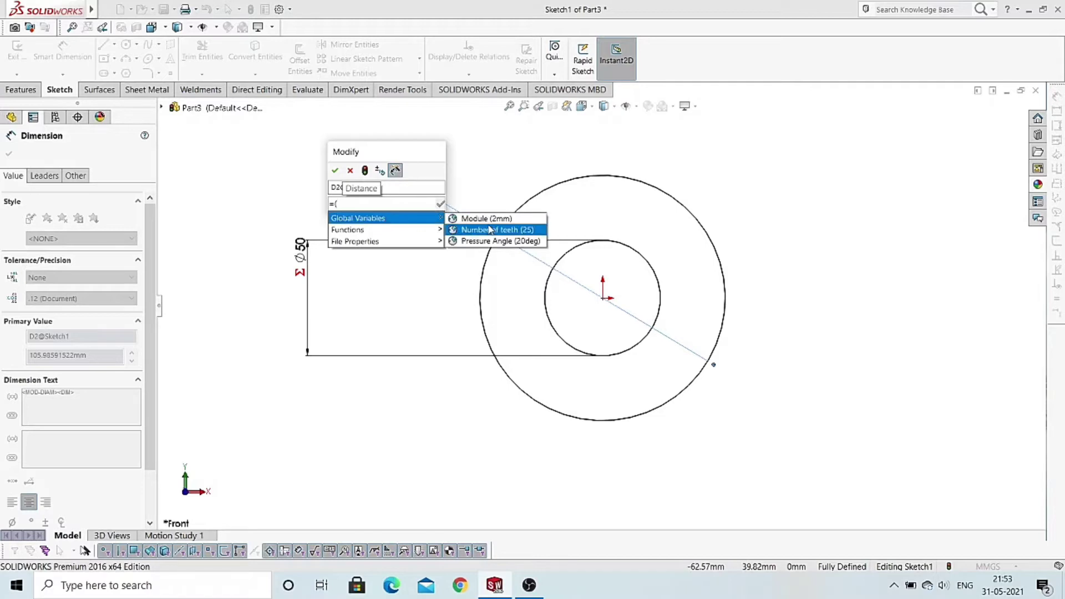
left_click(490, 230)
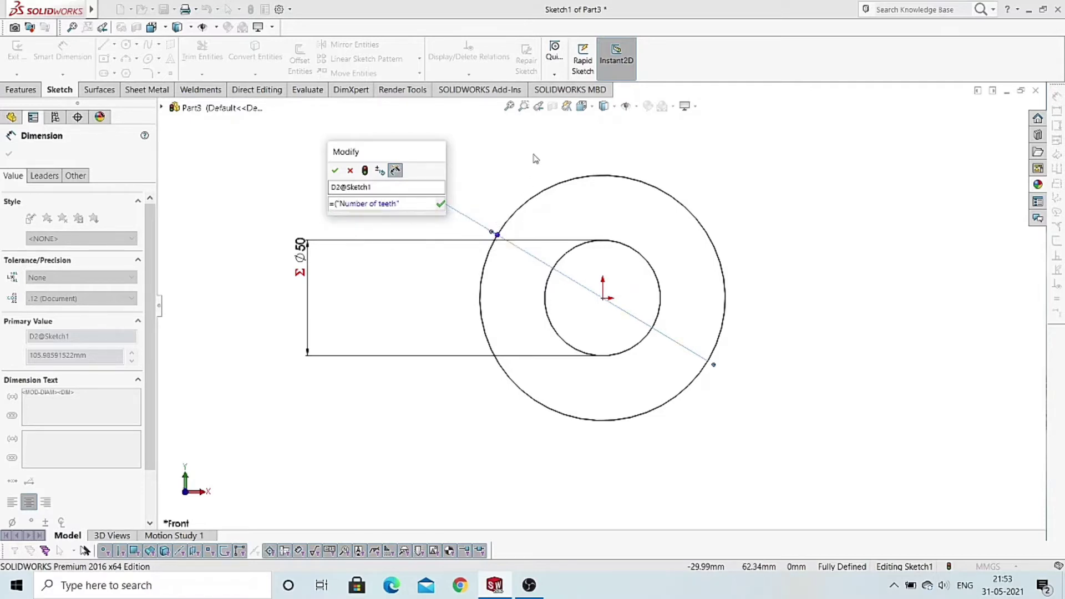
type(" +")
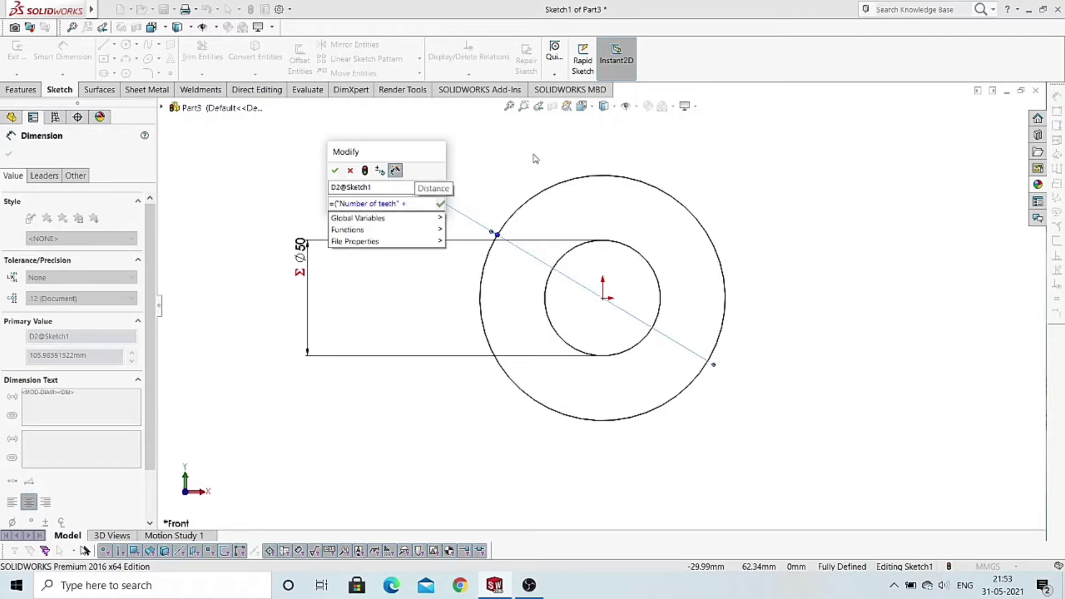
type(" 2")
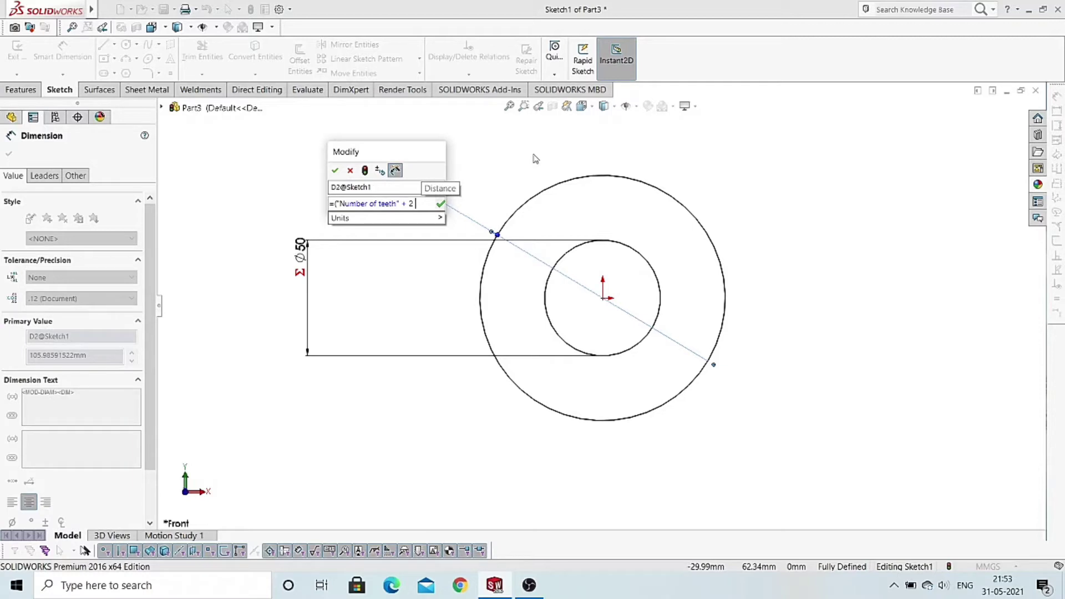
type(" )")
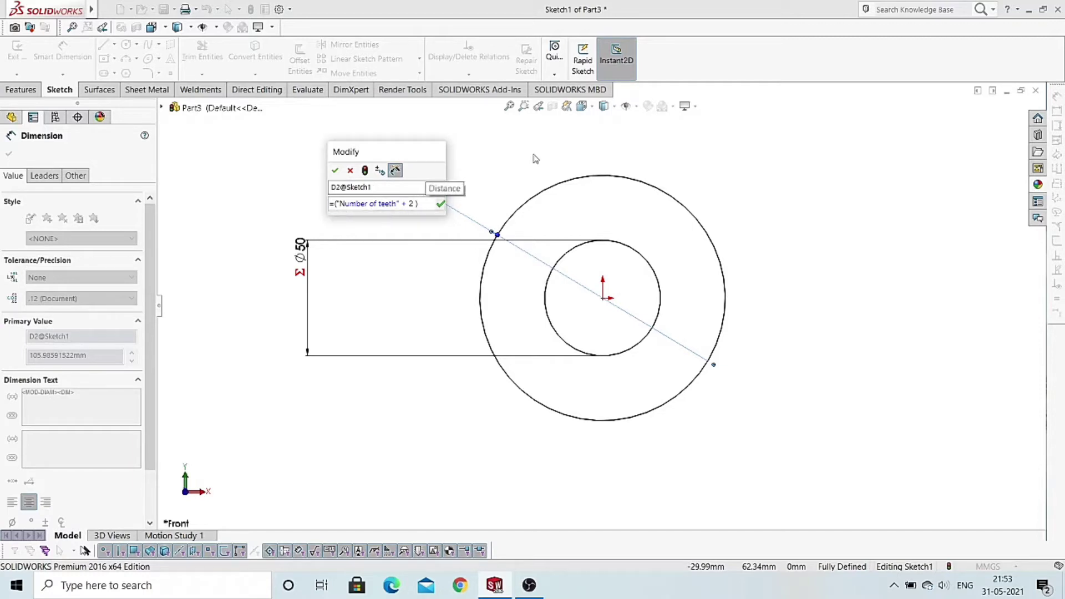
type(" *")
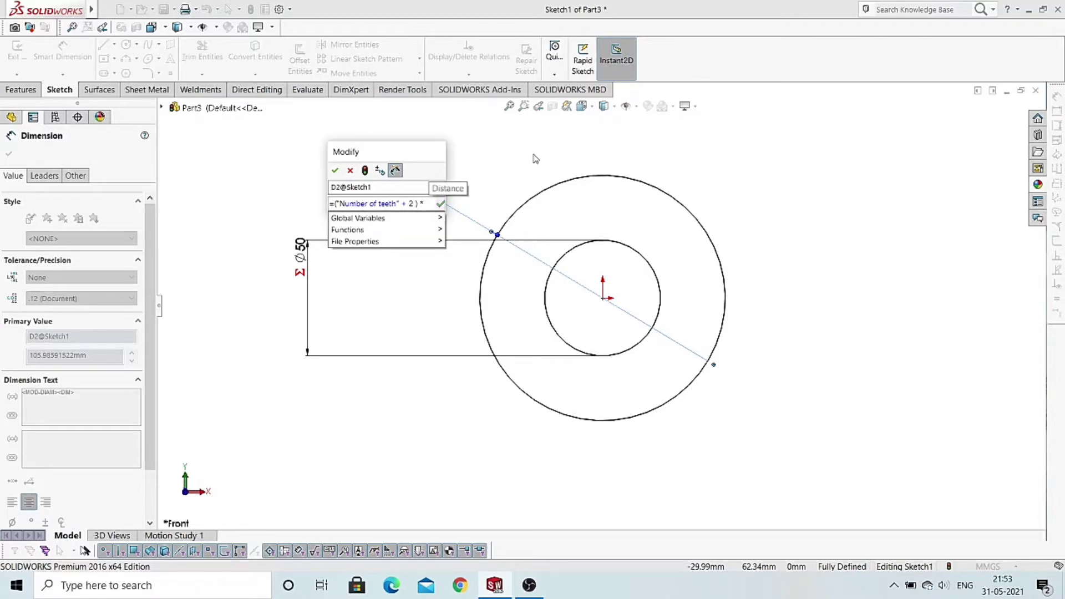
left_click(436, 218)
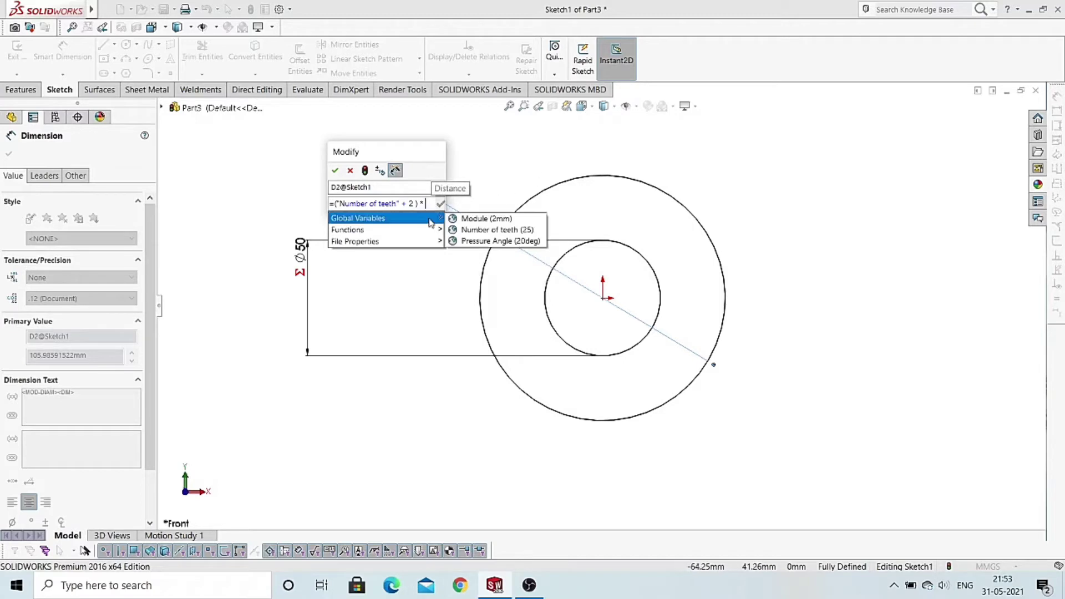
left_click(477, 219)
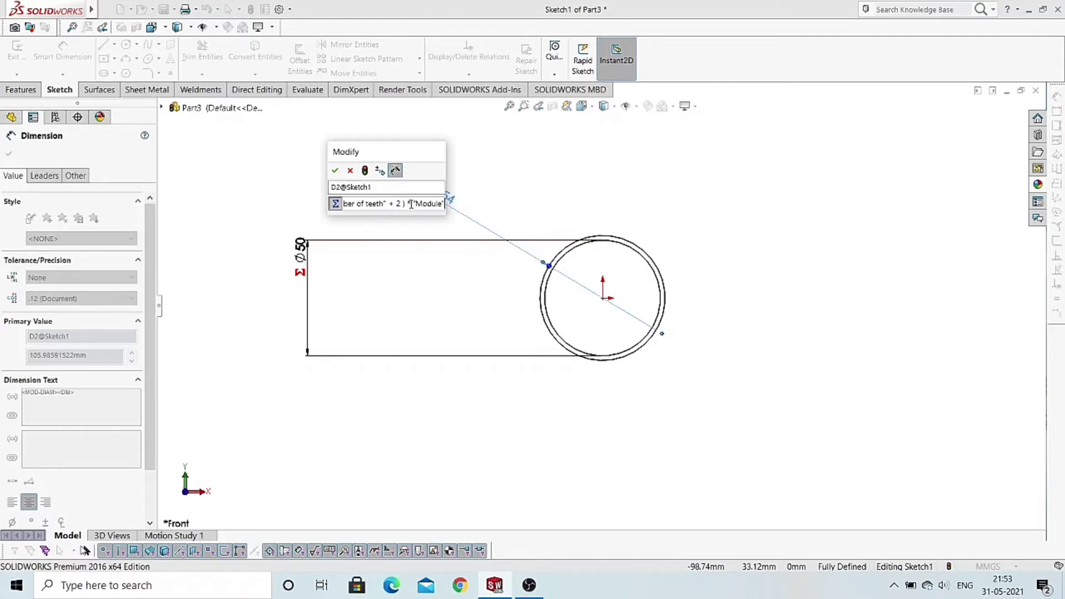
left_click(335, 172)
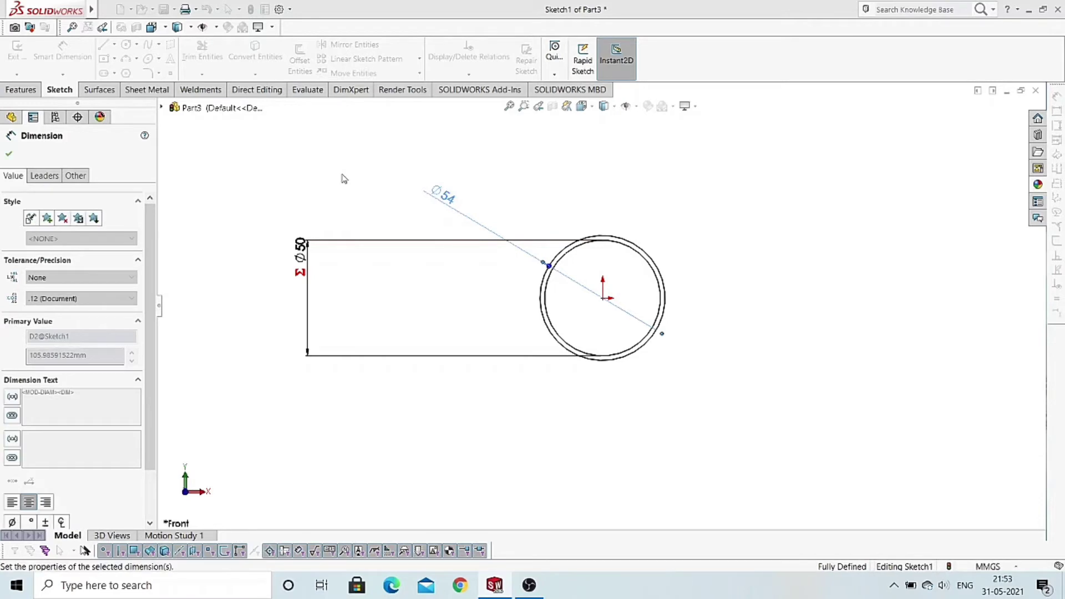
left_click(9, 155)
- Convert the inner Ø50 circle to construction geometry
scroll(613, 268, "down", 2)
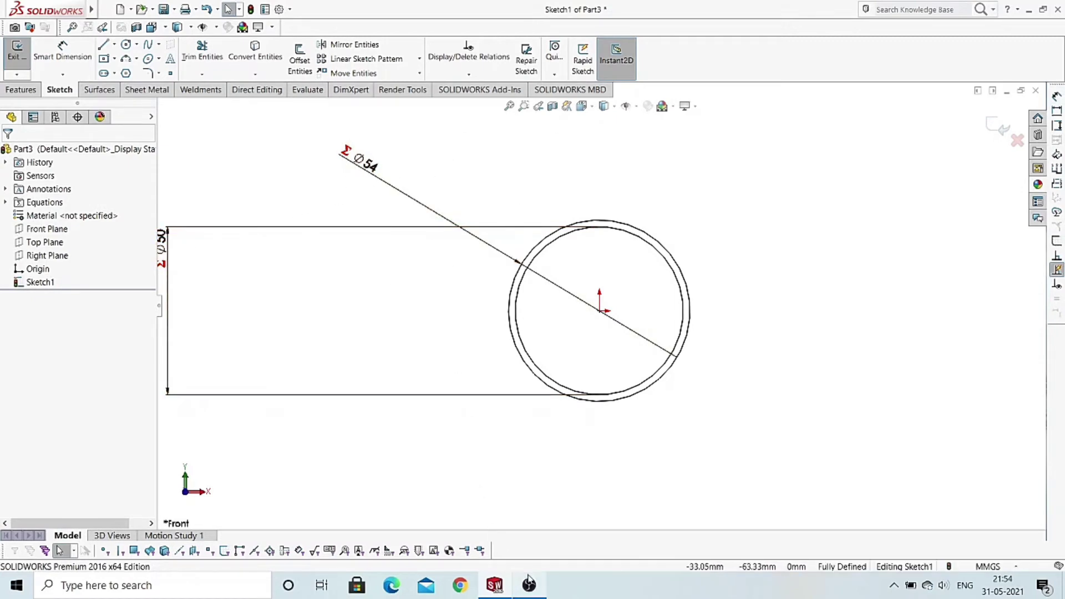
scroll(562, 299, "down", 1)
scroll(604, 233, "down", 2)
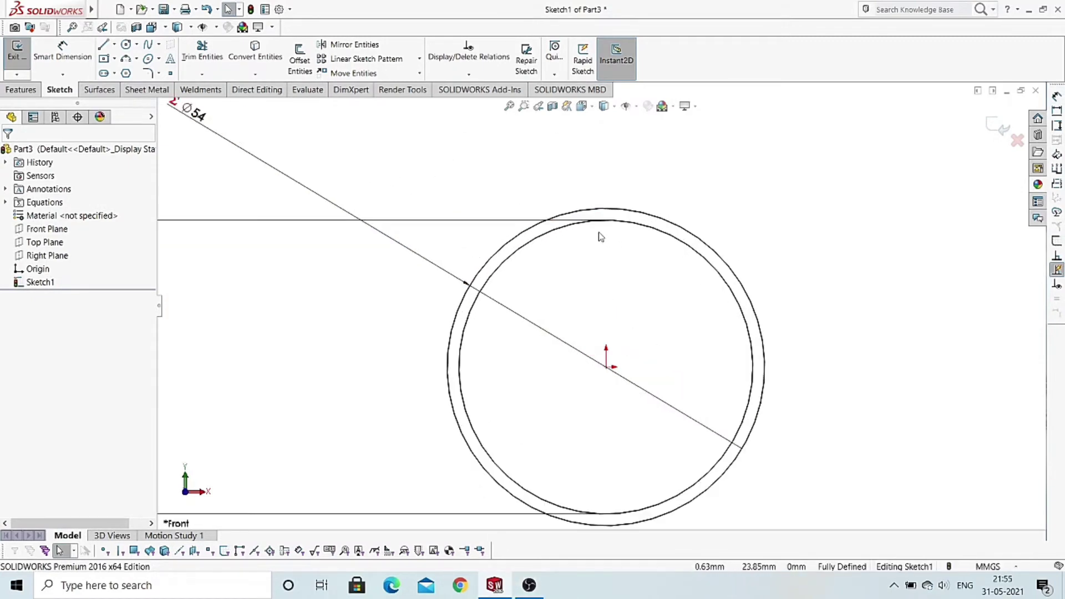
left_click(543, 242)
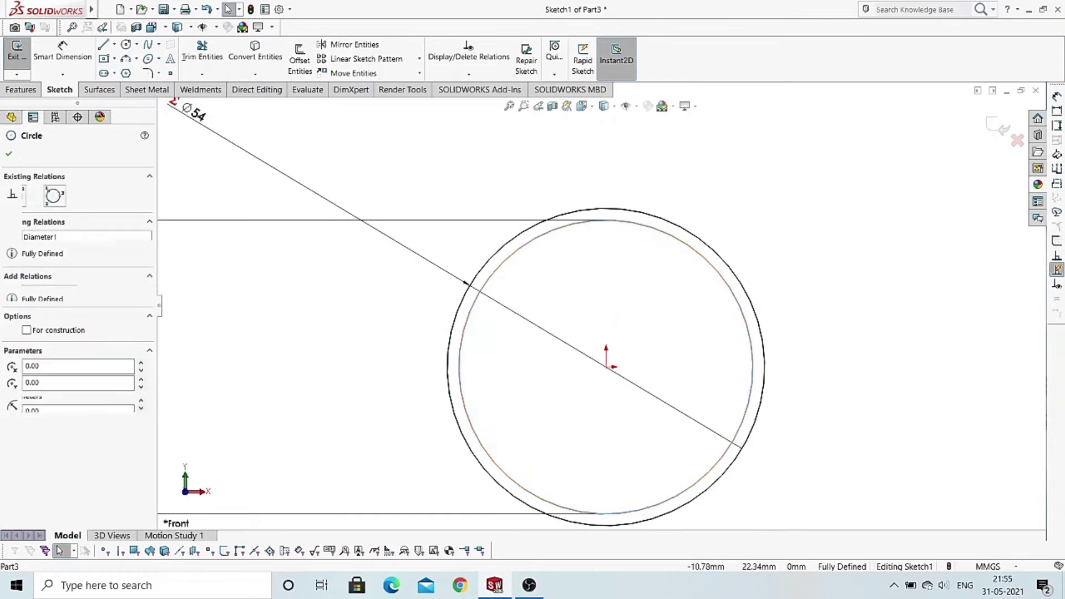
left_click(27, 330)
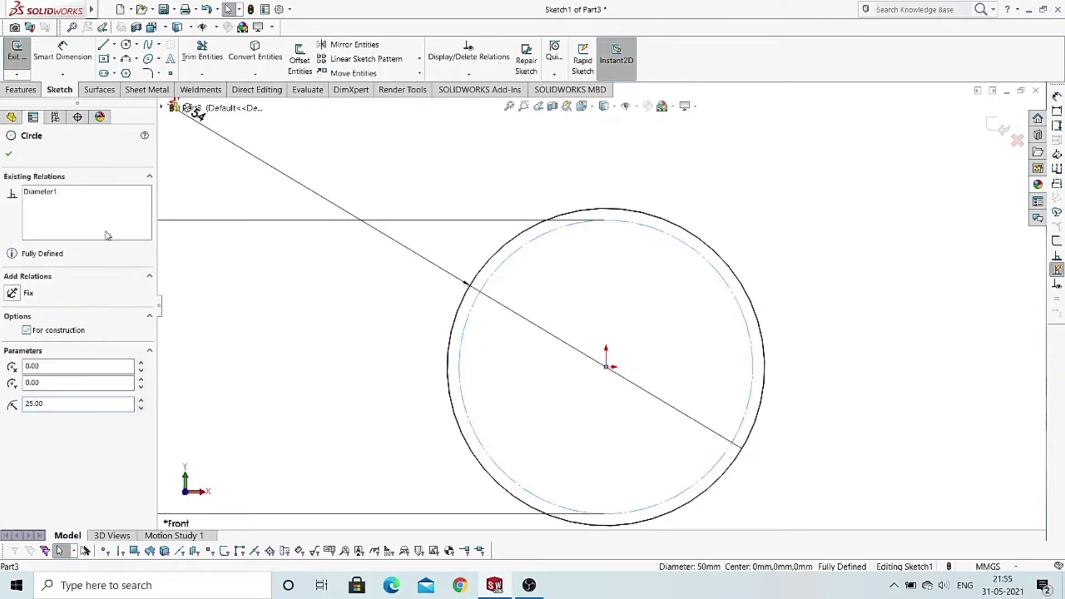
left_click(9, 154)
key("f")
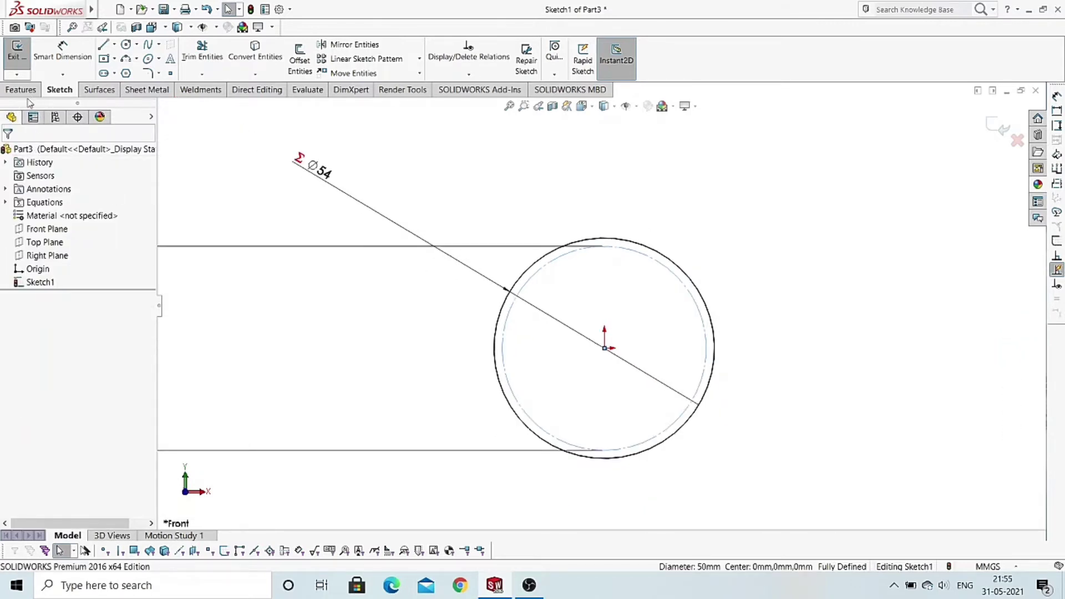
left_click(25, 93)
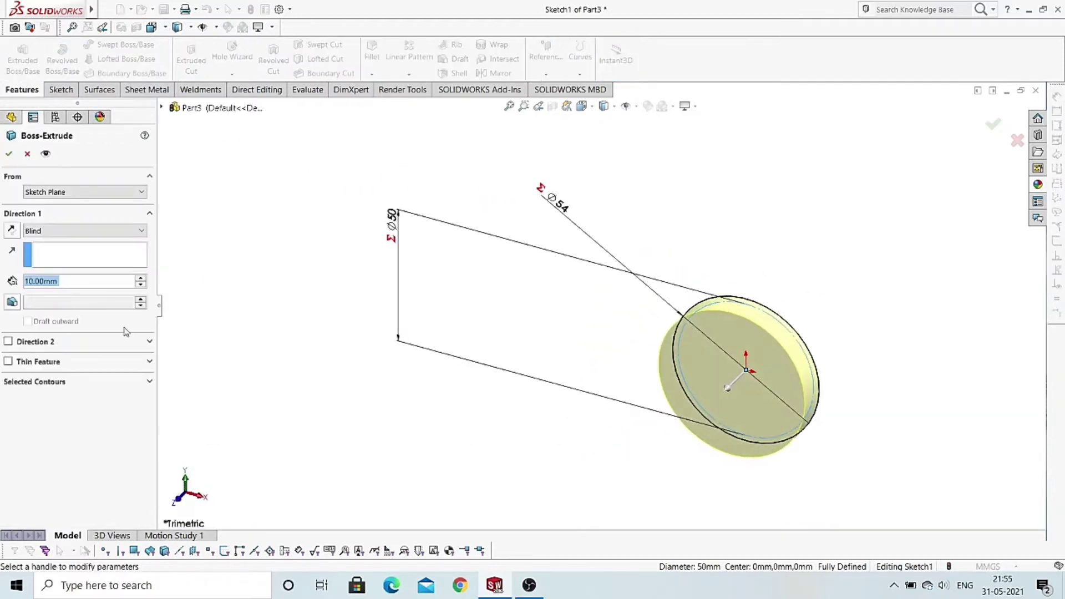
- Extrude the sketch 20 mm with Mid Plane into a solid disc
type("20")
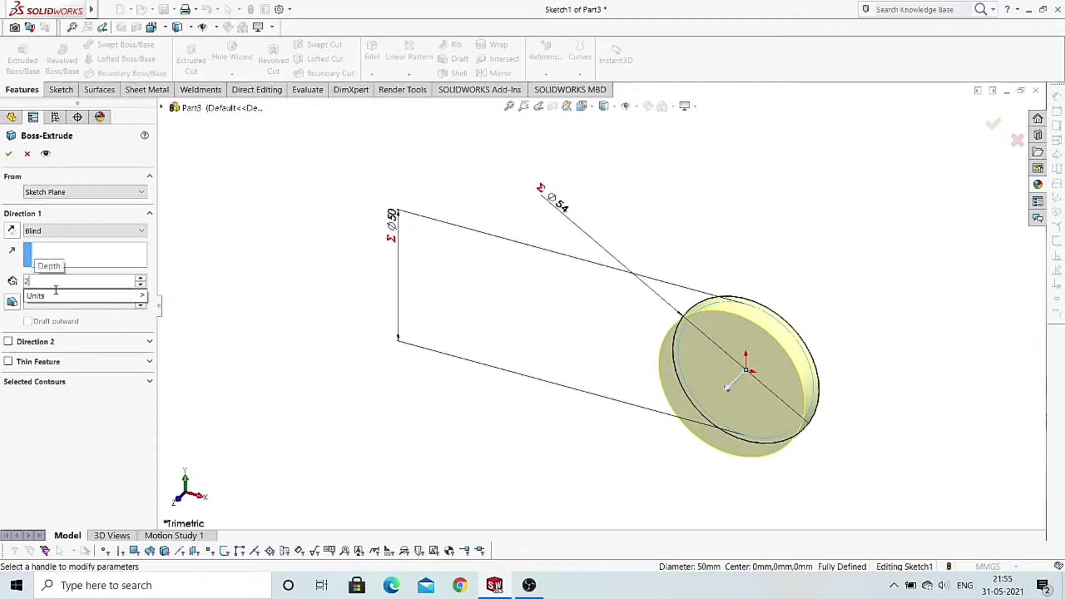
key("Return")
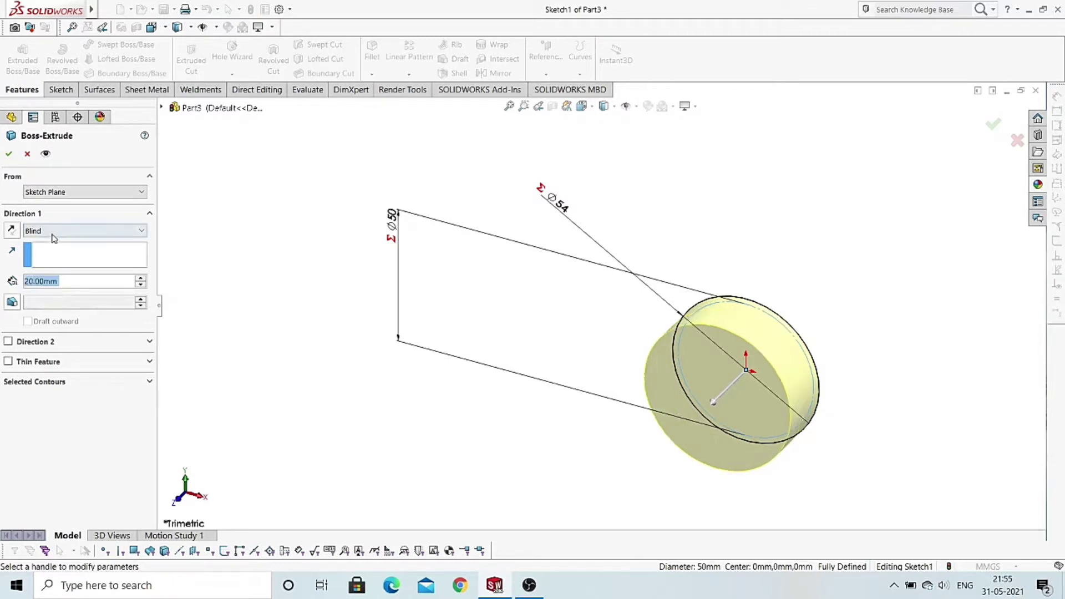
left_click(51, 233)
left_click(46, 291)
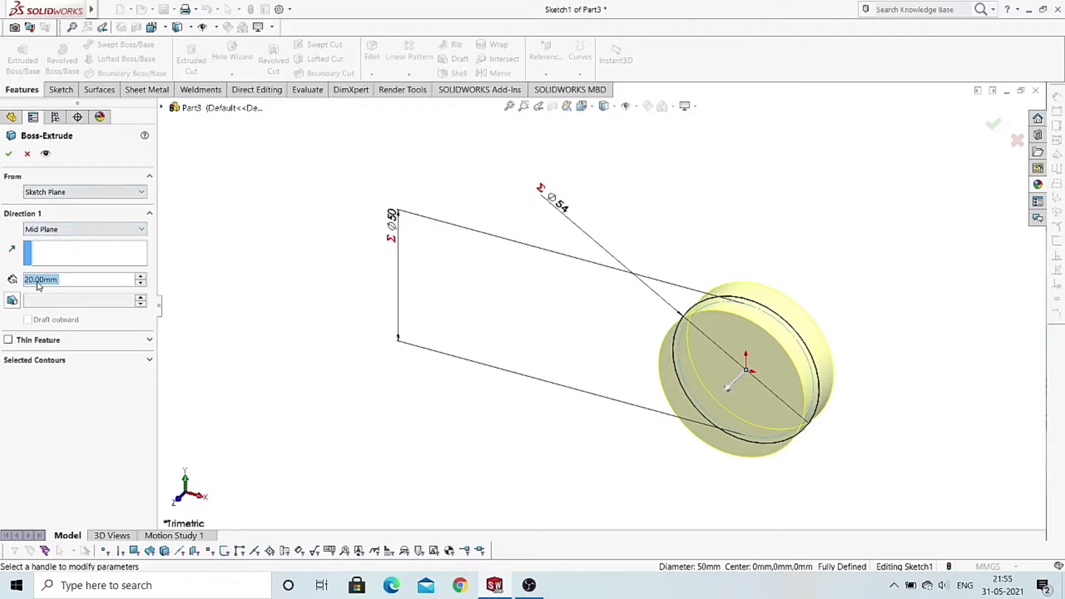
left_click(8, 153)
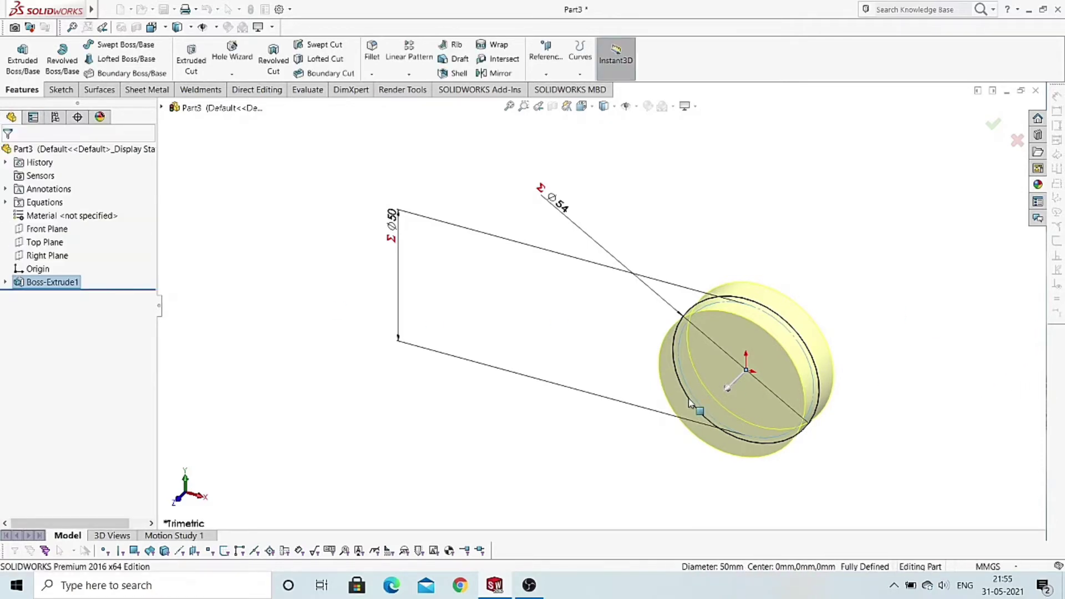
scroll(756, 338, "down", 2)
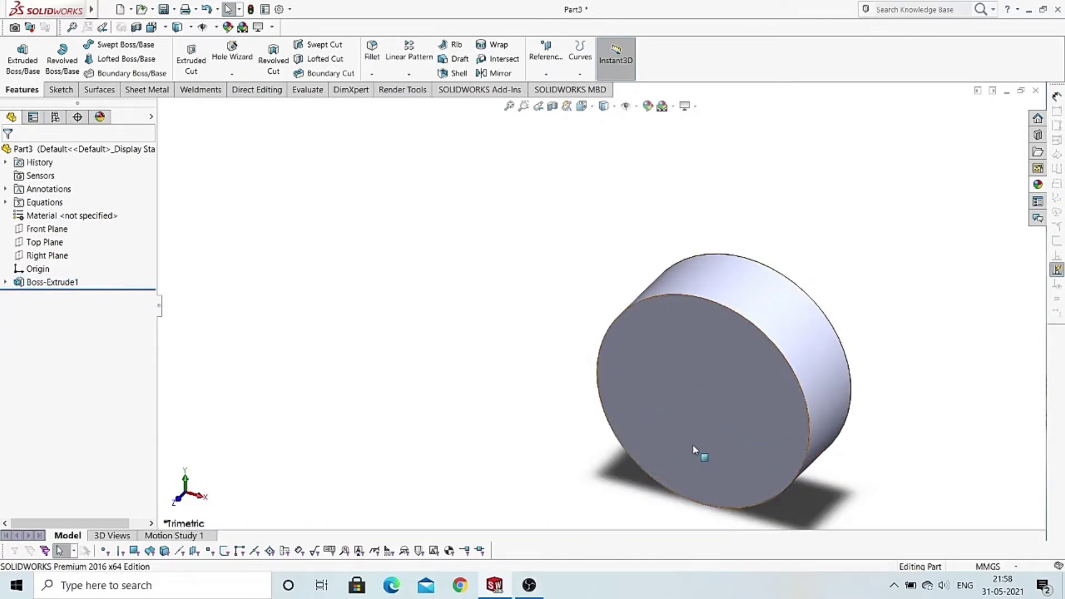
- Start a Front Plane sketch viewed Normal To with Hidden Lines Removed display
right_click(47, 229)
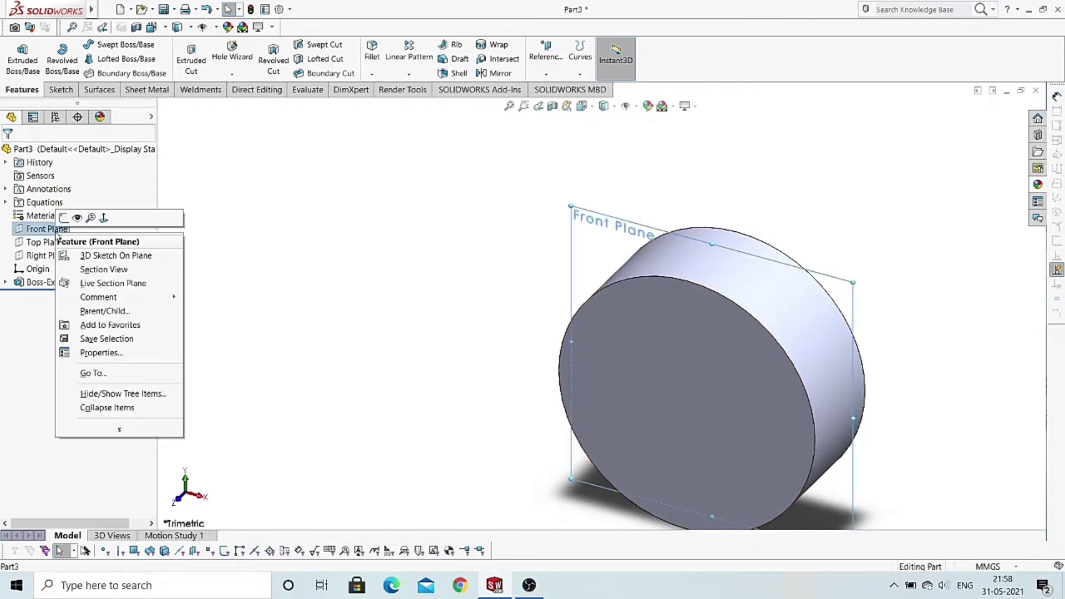
left_click(66, 216)
left_click(155, 31)
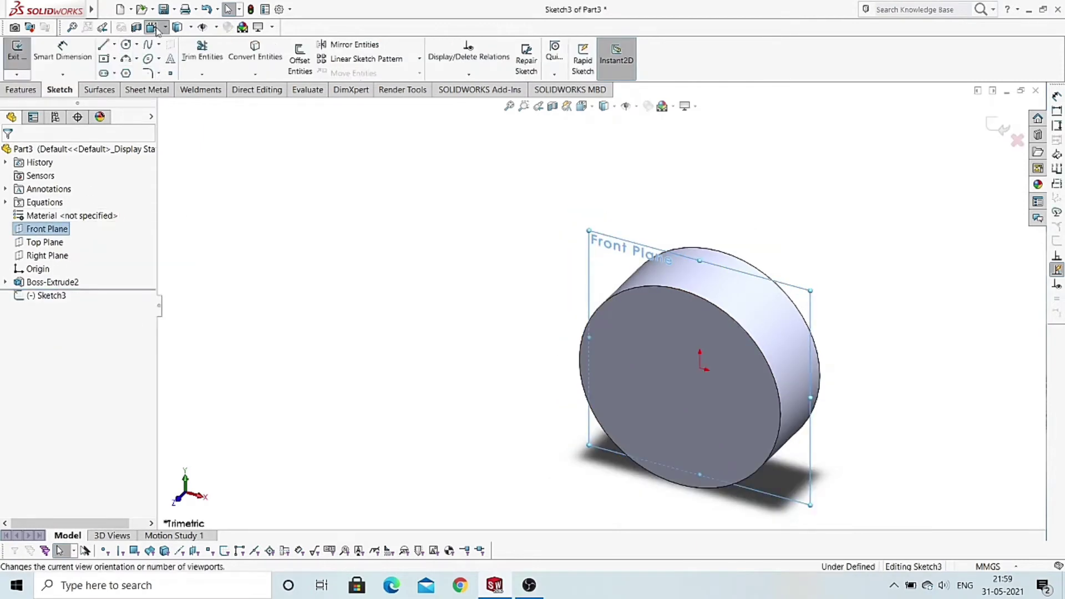
left_click(225, 83)
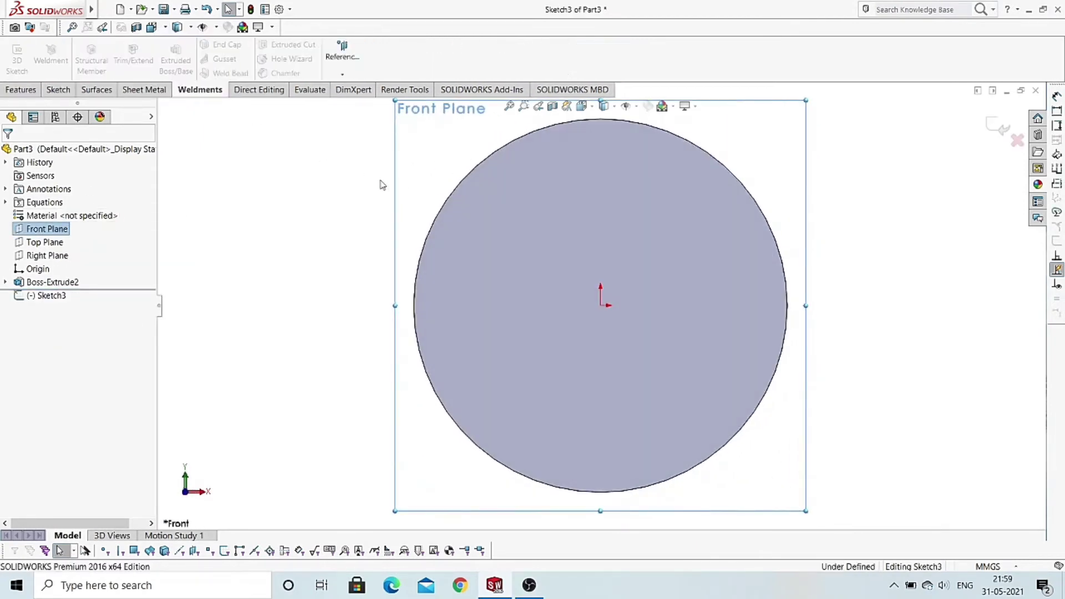
left_click(177, 26)
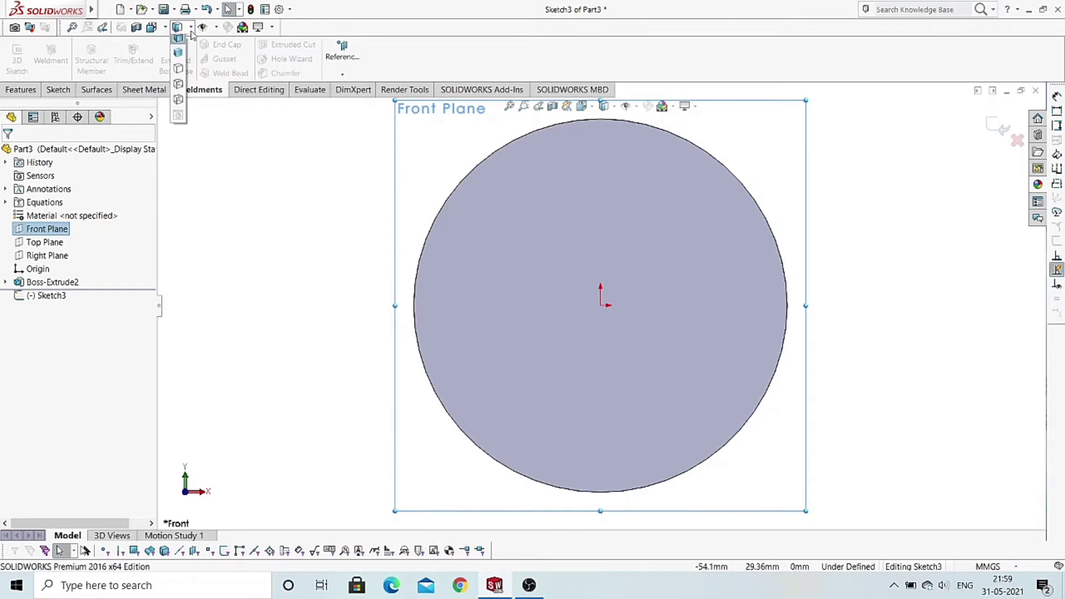
left_click(177, 80)
key("z")
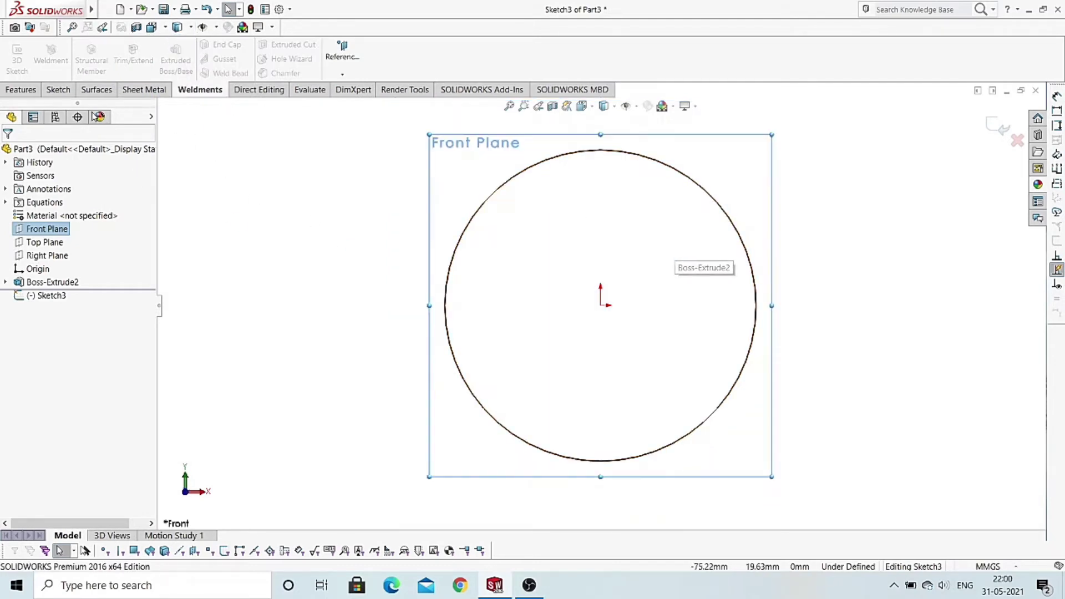
left_click(59, 90)
- Draw two concentric circles at the origin, about R22.47 and R16
left_click(128, 45)
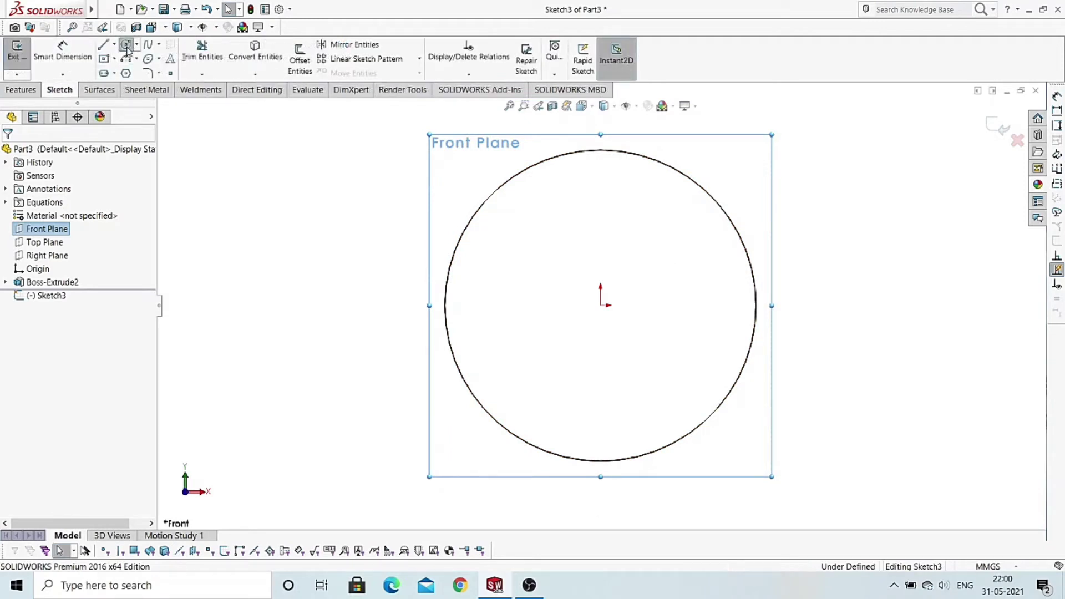
left_click(601, 307)
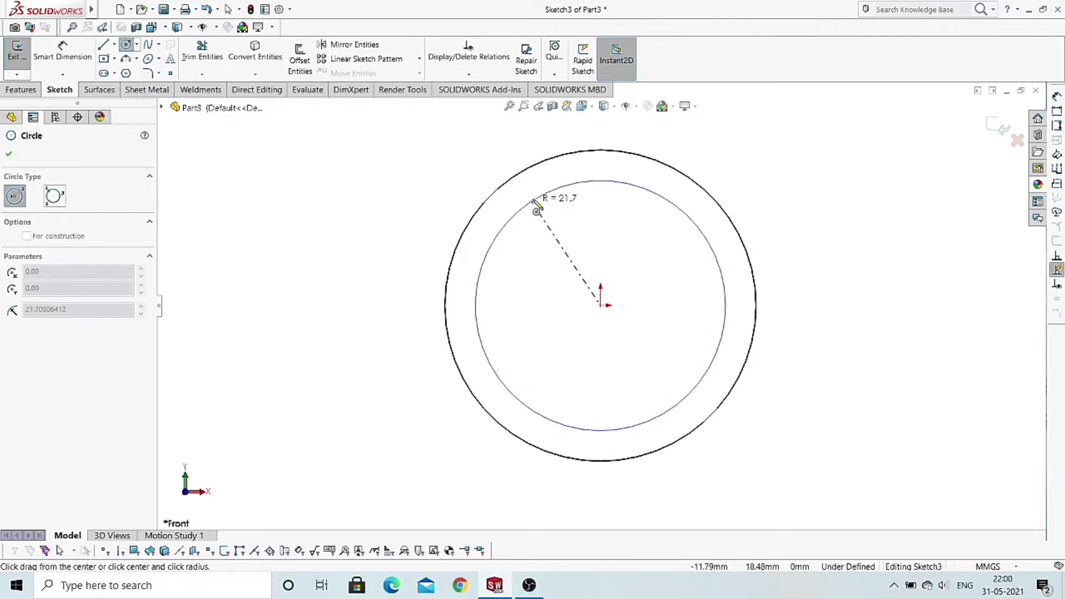
left_click(531, 204)
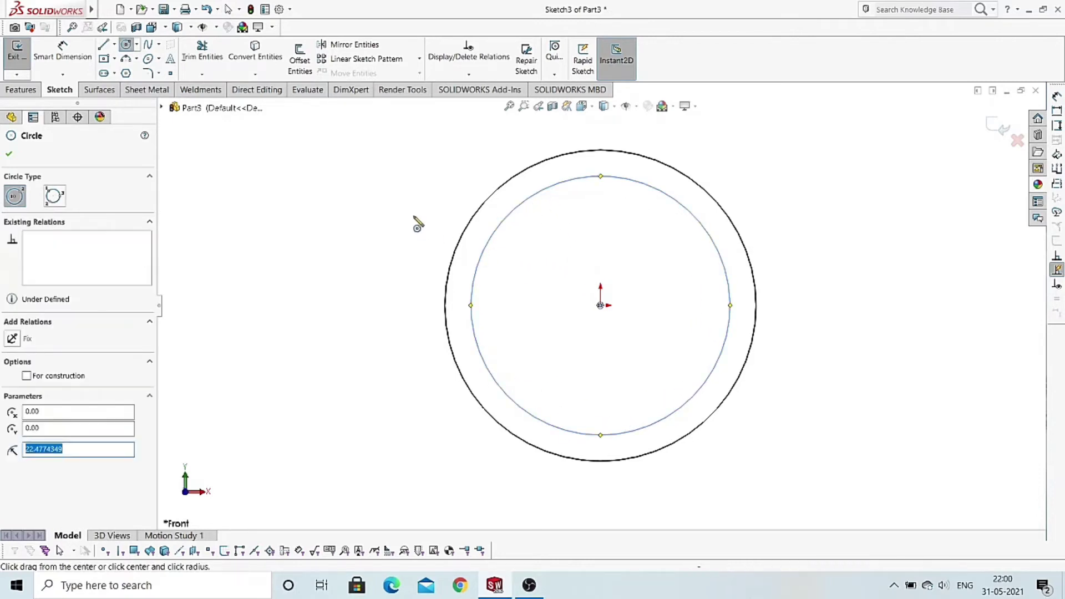
left_click(601, 305)
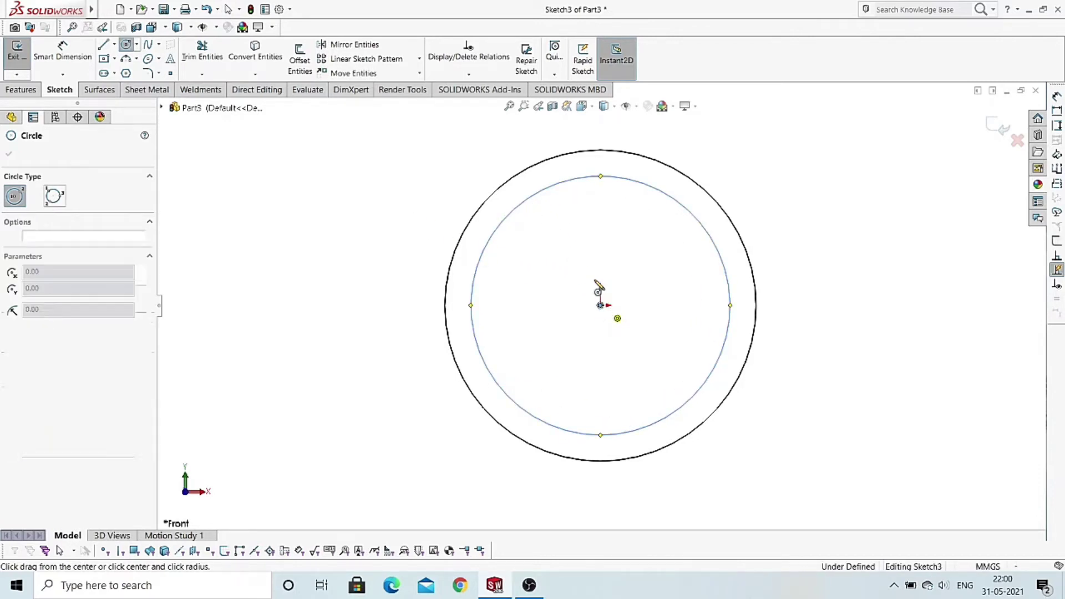
left_click(586, 222)
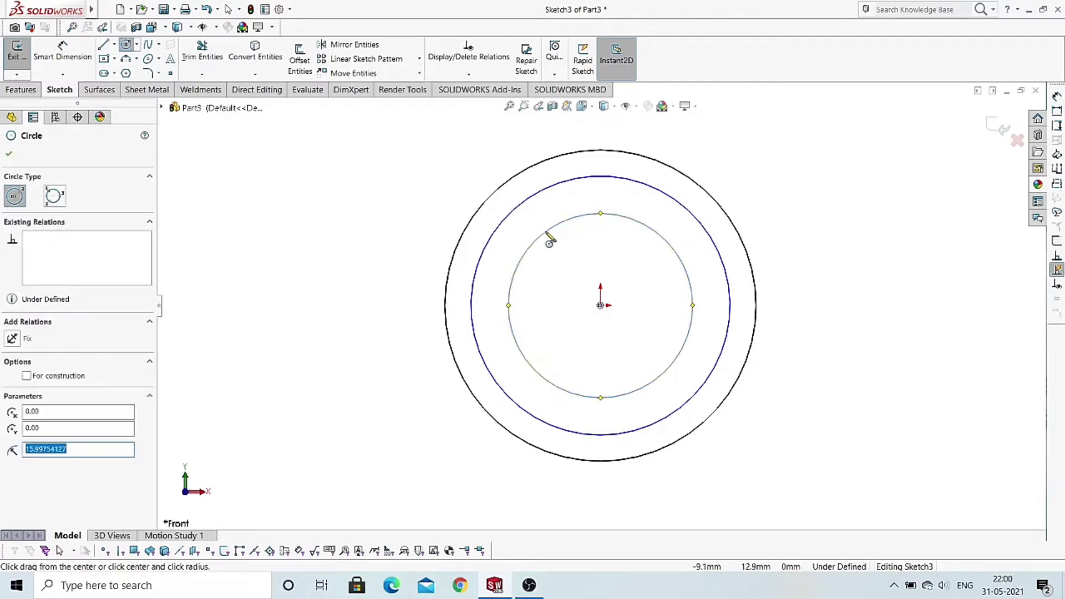
right_click(408, 181)
left_click(438, 183)
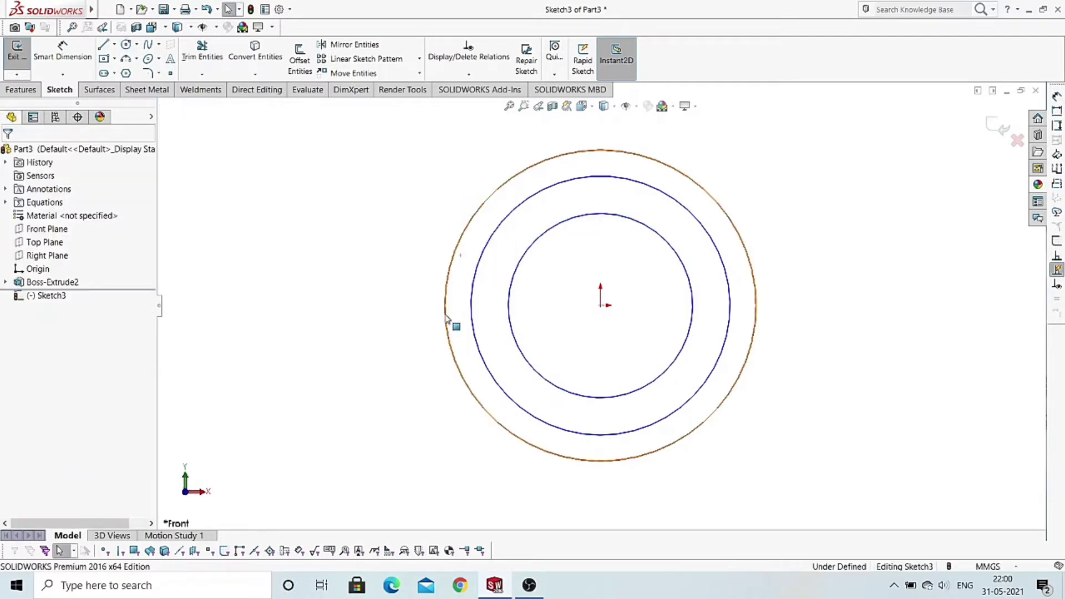
left_click(114, 45)
- Draw a vertical centreline from the outer circle to the centre, plus one angled centreline
left_click(118, 74)
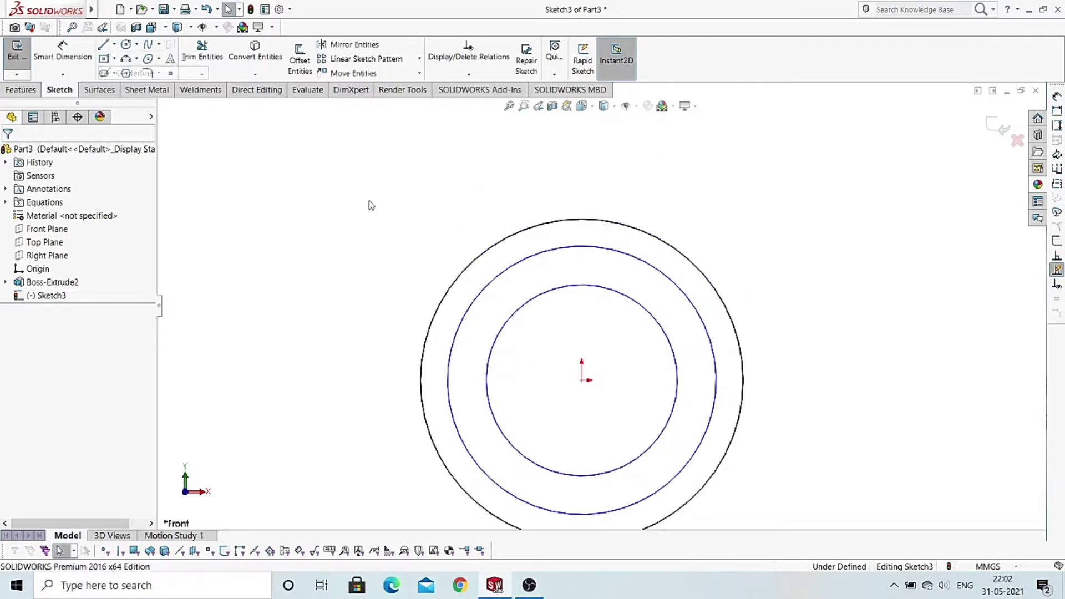
left_click(581, 219)
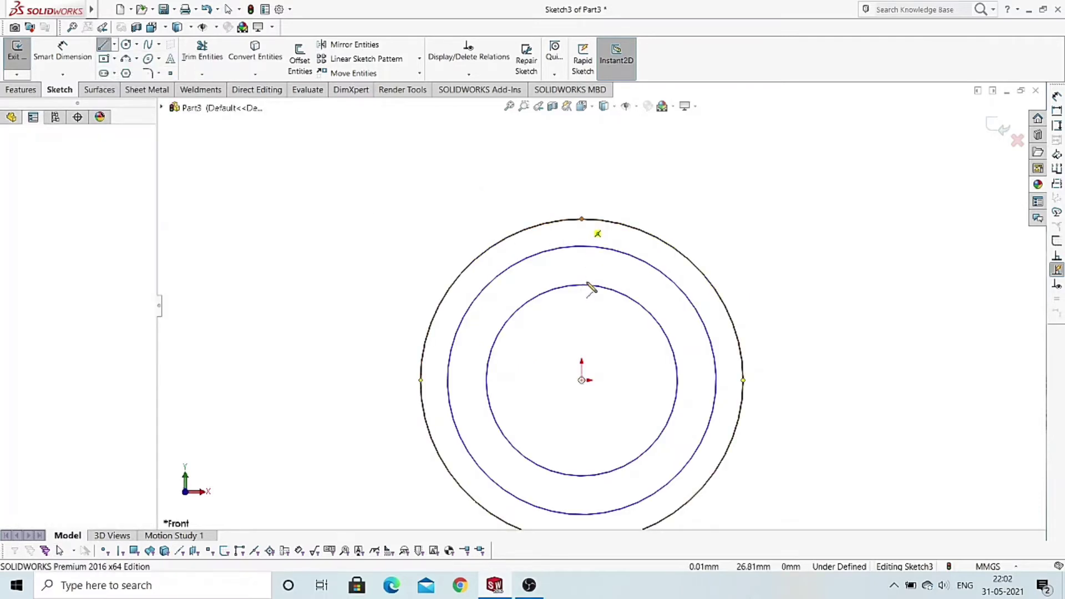
left_click(581, 380)
left_click(668, 244)
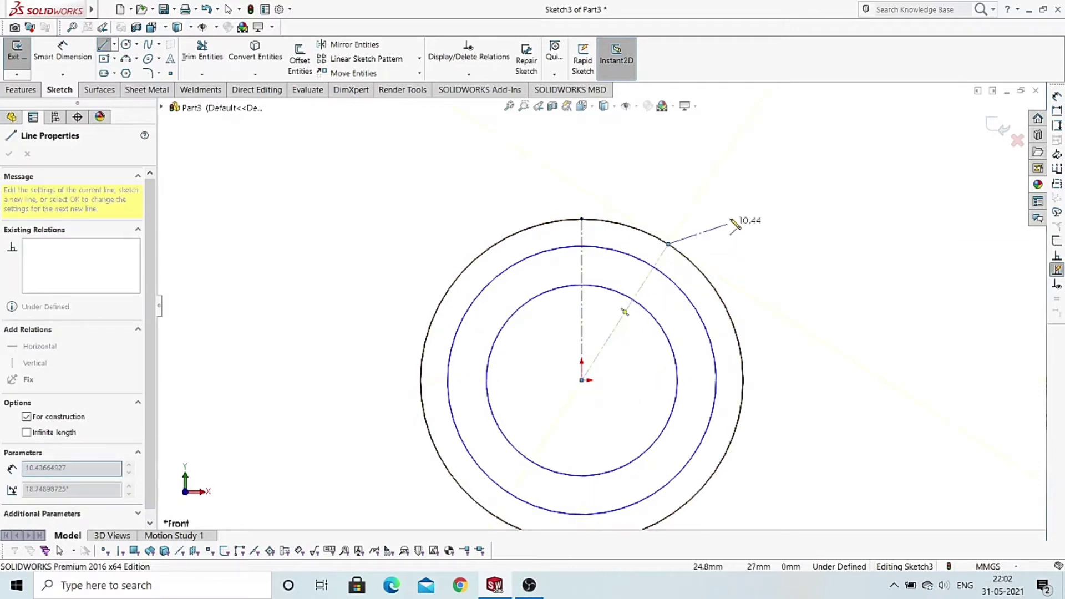
right_click(734, 224)
left_click(770, 247)
key("Escape")
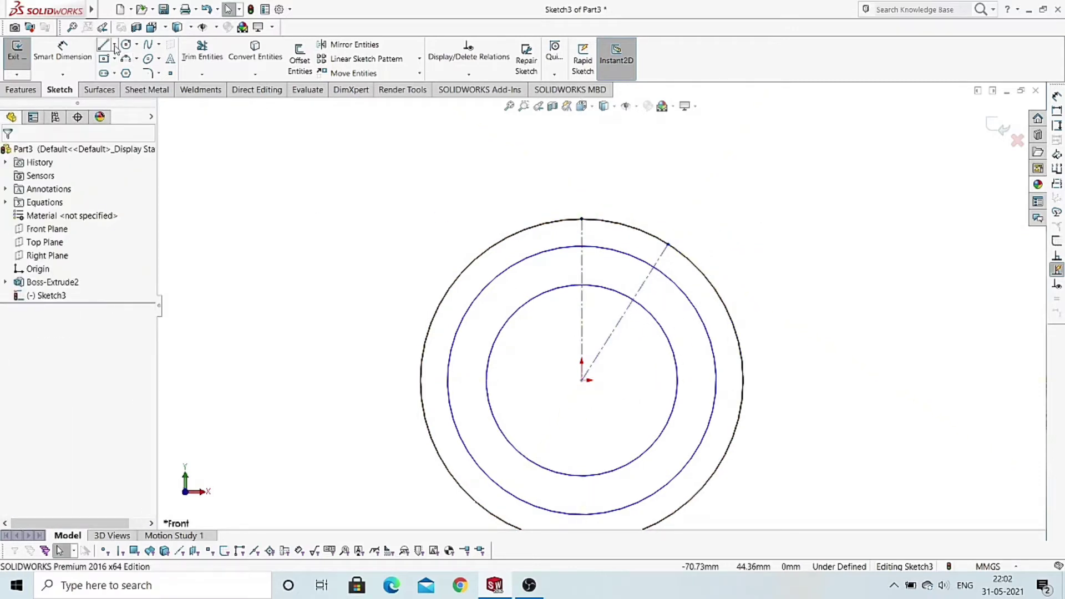
- Add a second angled centreline from the centre out to the outer circle
left_click(114, 47)
left_click(123, 75)
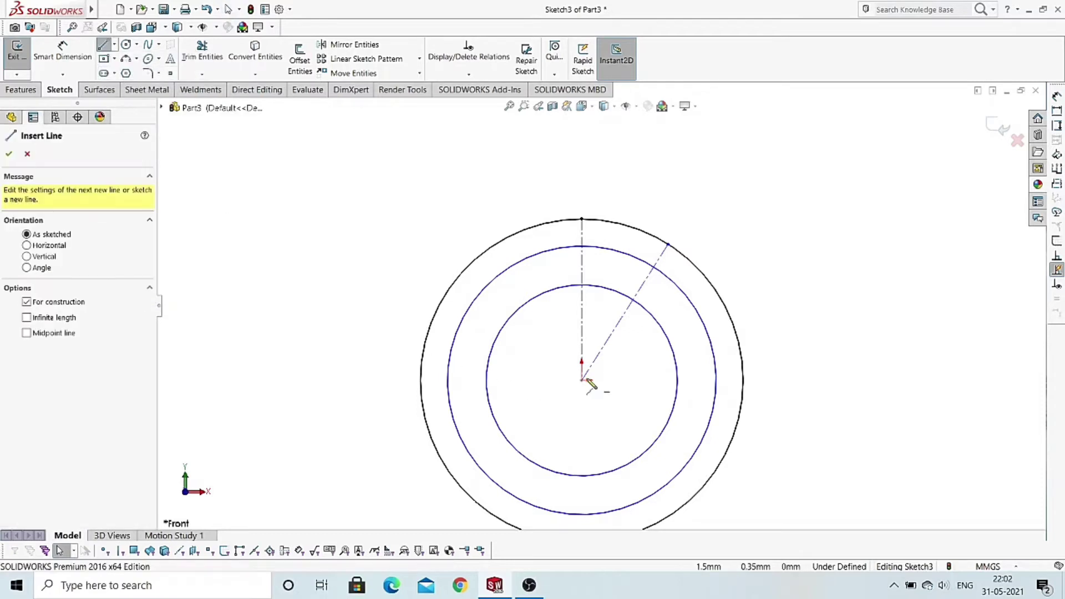
left_click(629, 226)
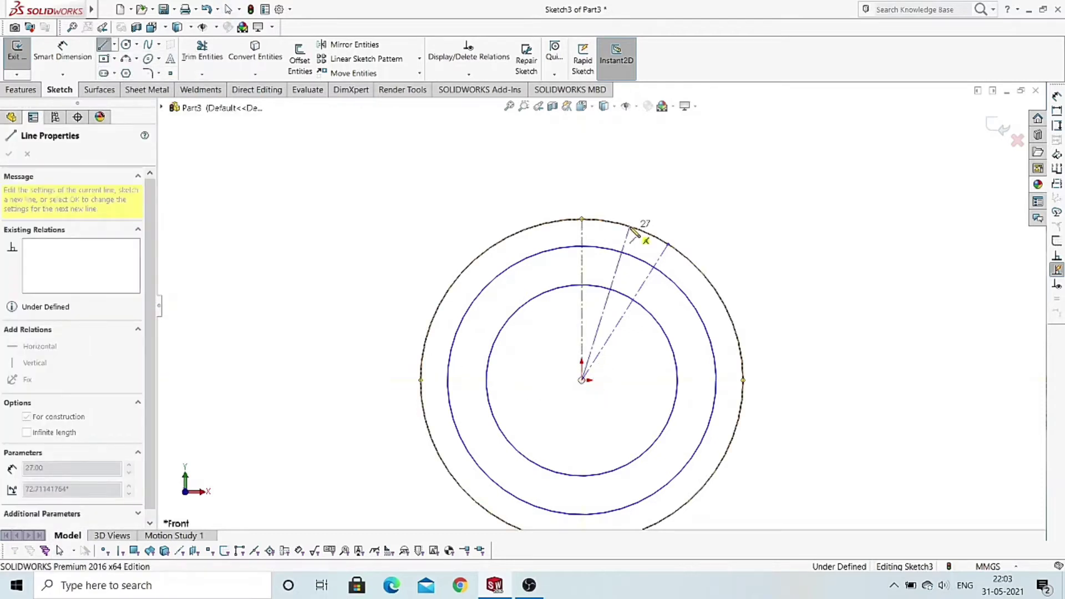
right_click(711, 221)
left_click(711, 218)
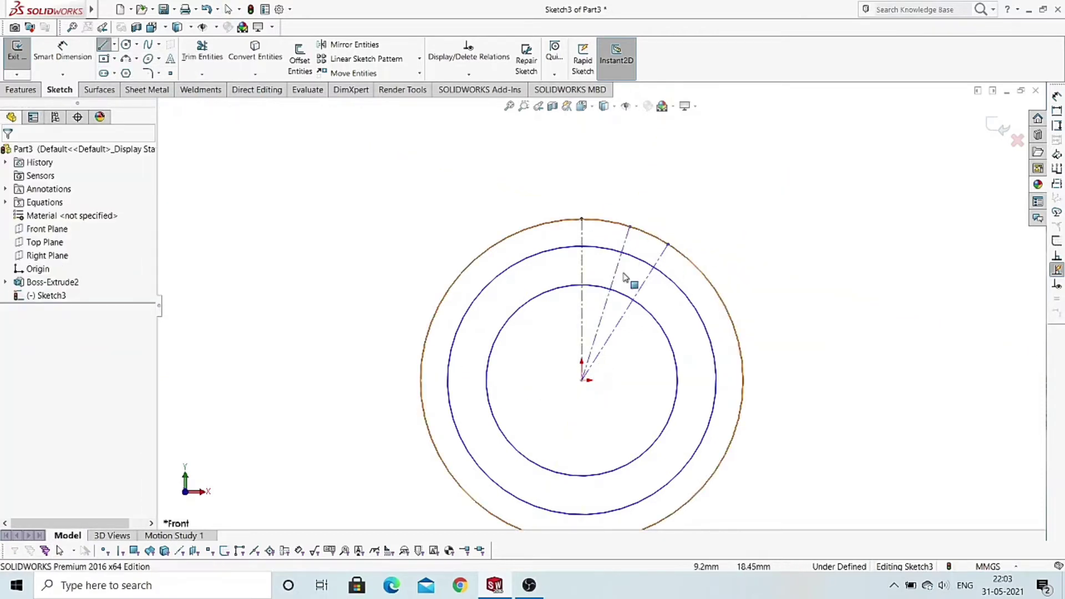
- Start an angle dimension between the vertical and the angled centreline
left_click(62, 51)
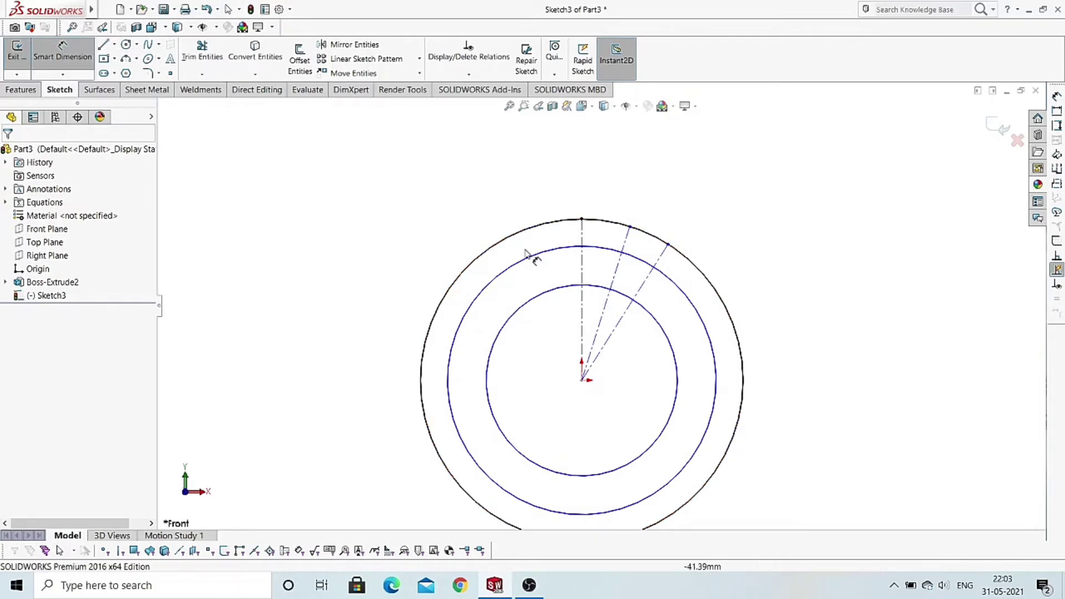
left_click(582, 237)
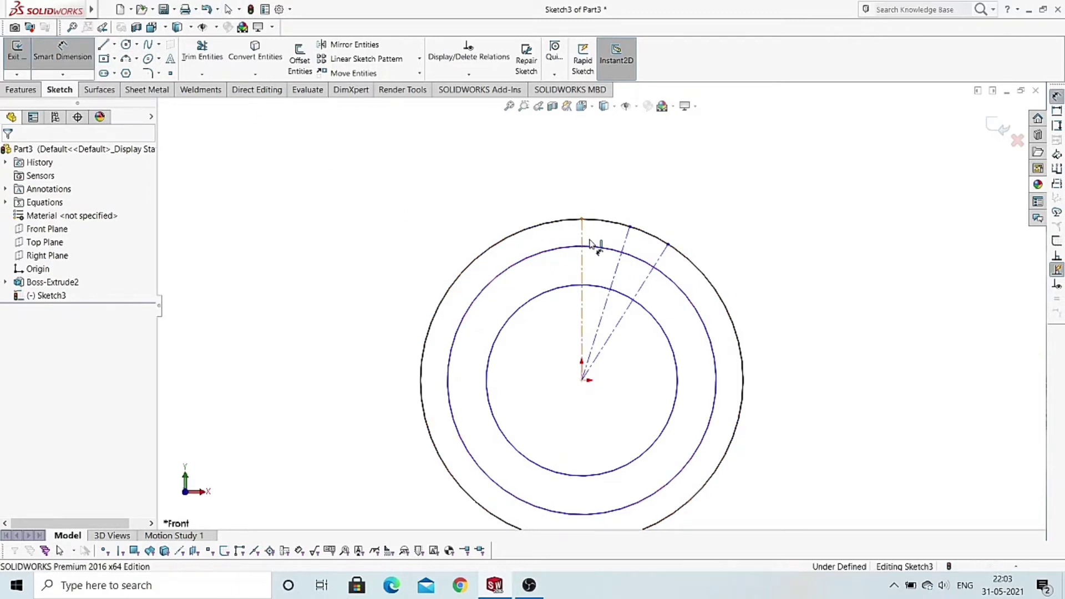
left_click(652, 274)
- Set the centreline angle to 360/"Number of teeth" so it reads 14.40°
left_click(646, 194)
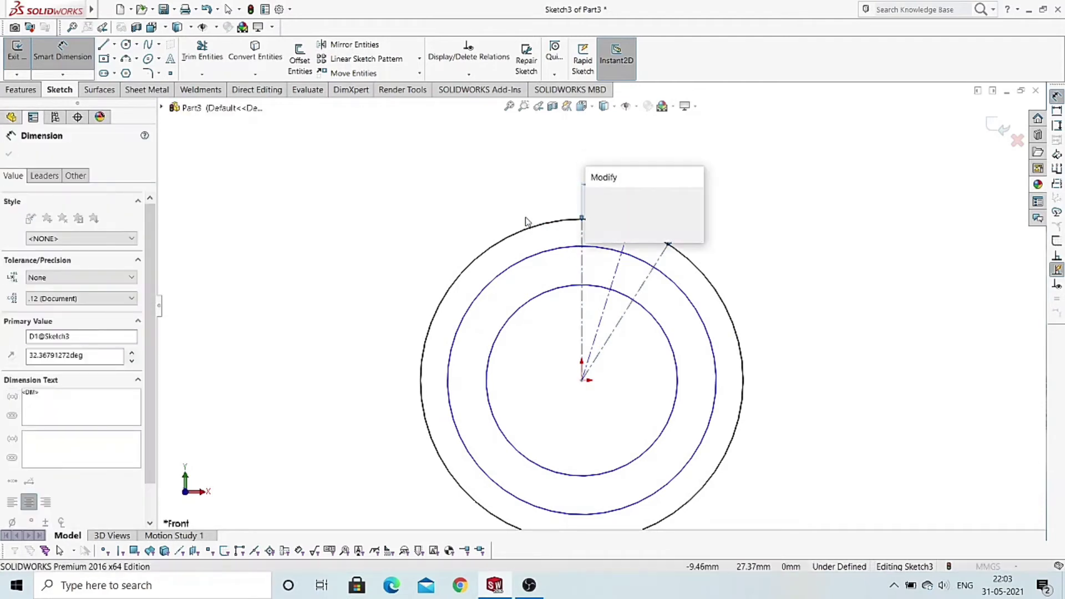
type("=3")
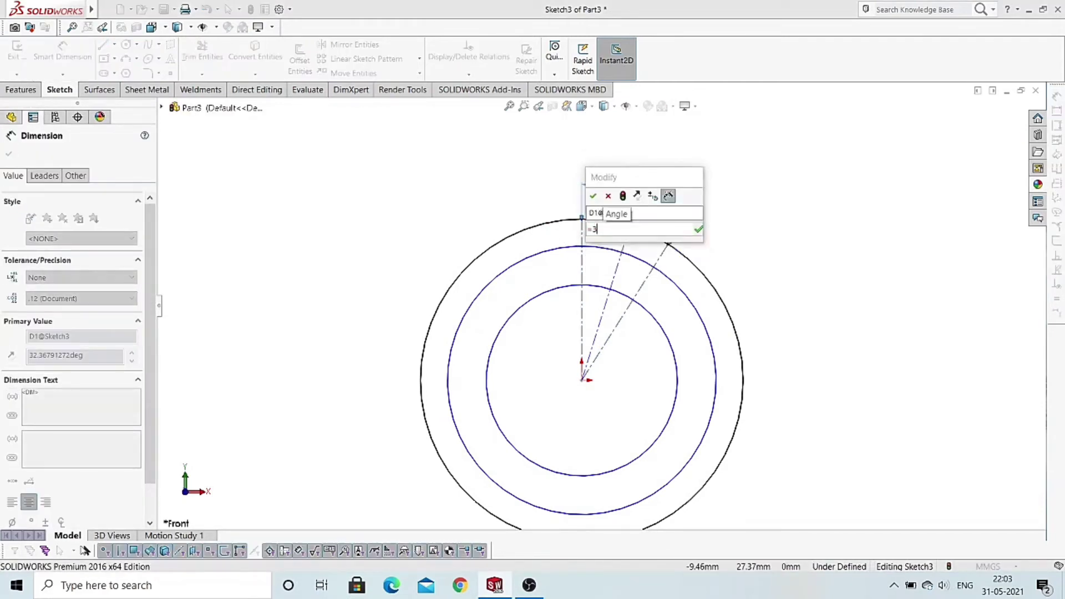
type("60")
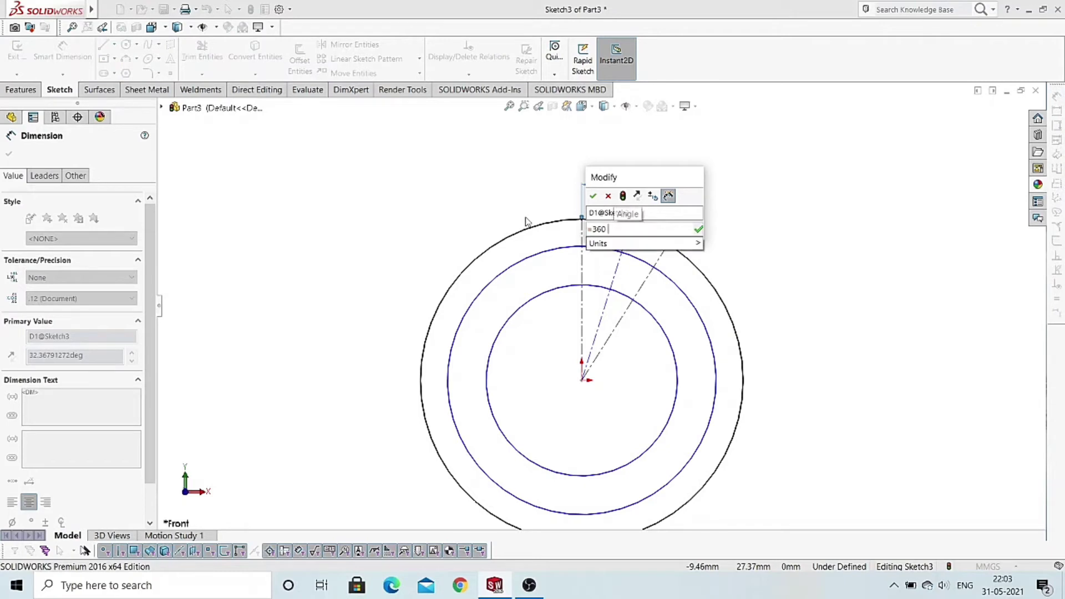
type(" /")
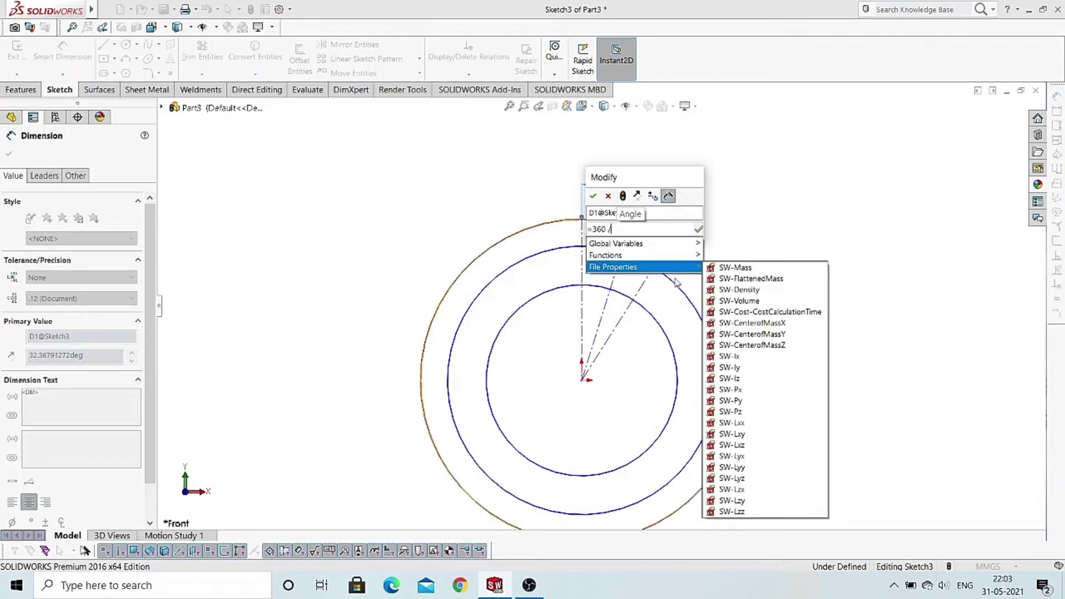
mouse_move(616, 243)
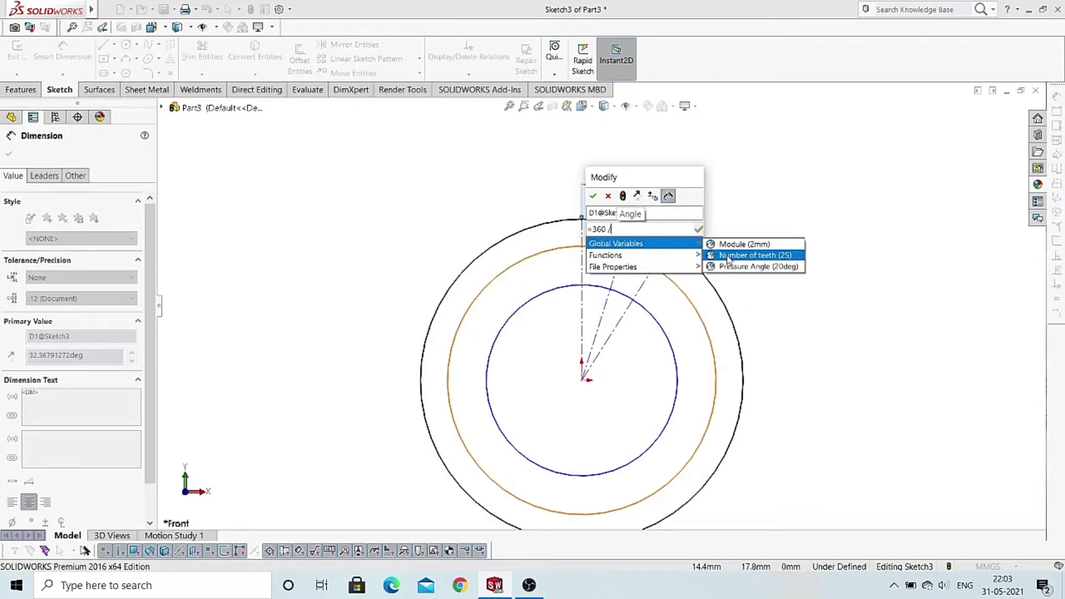
left_click(728, 259)
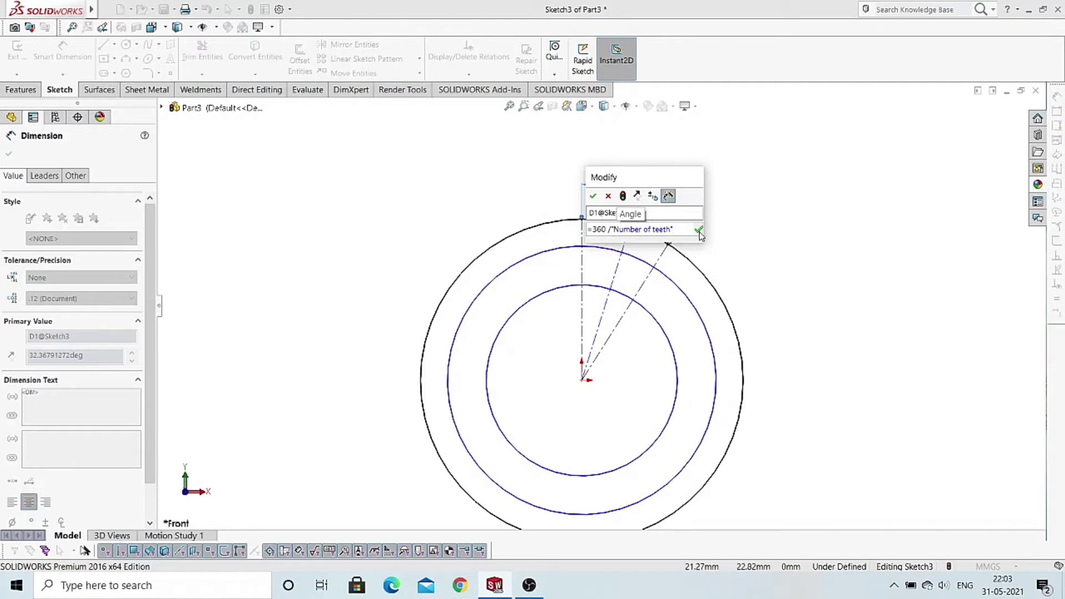
left_click(699, 230)
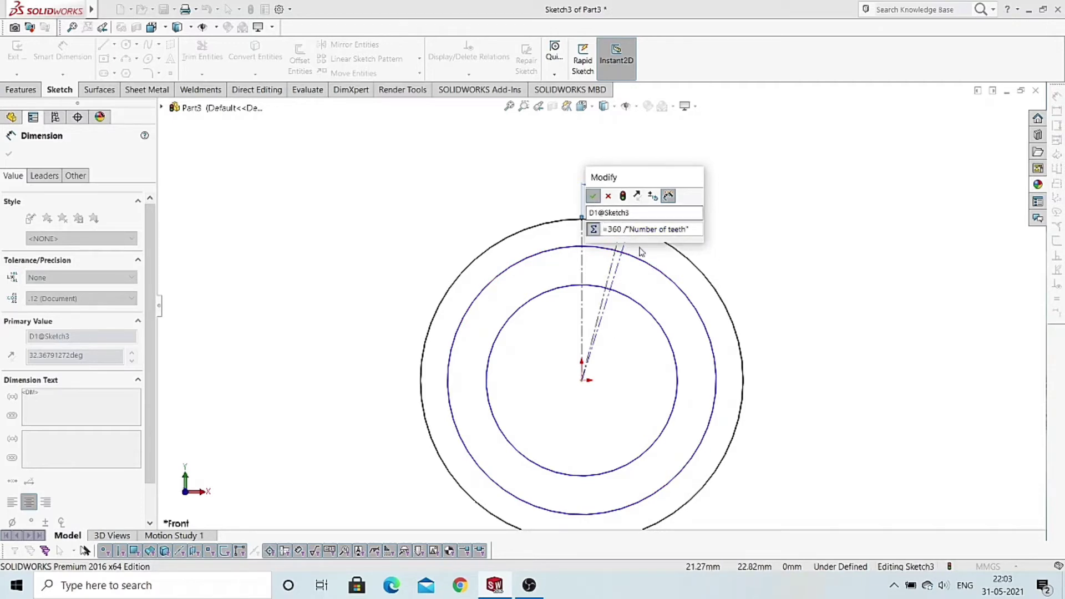
key("Return")
left_click(10, 155)
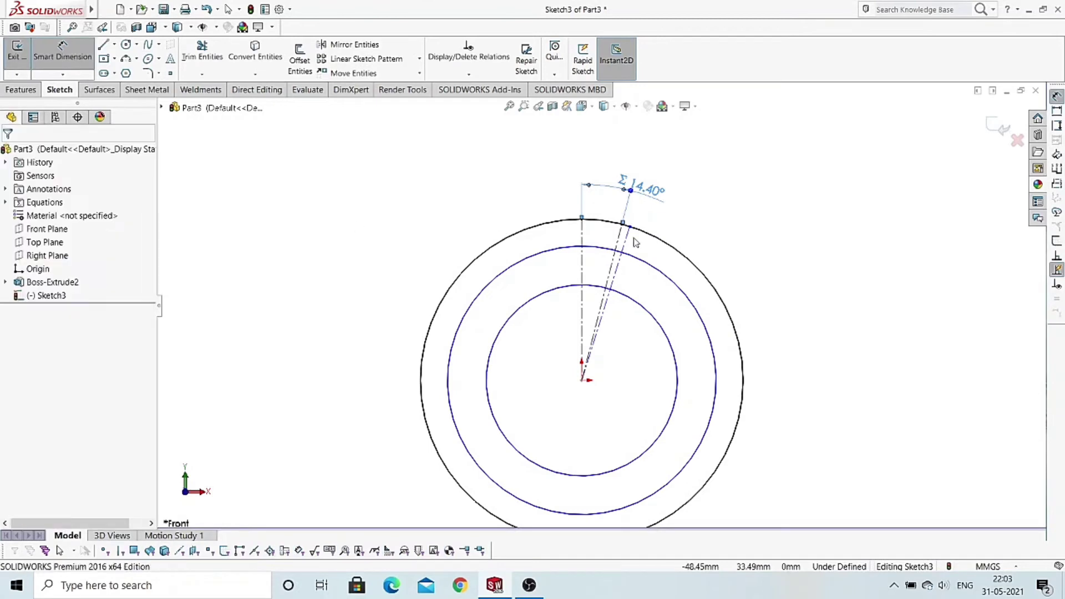
scroll(731, 238, "down", 2)
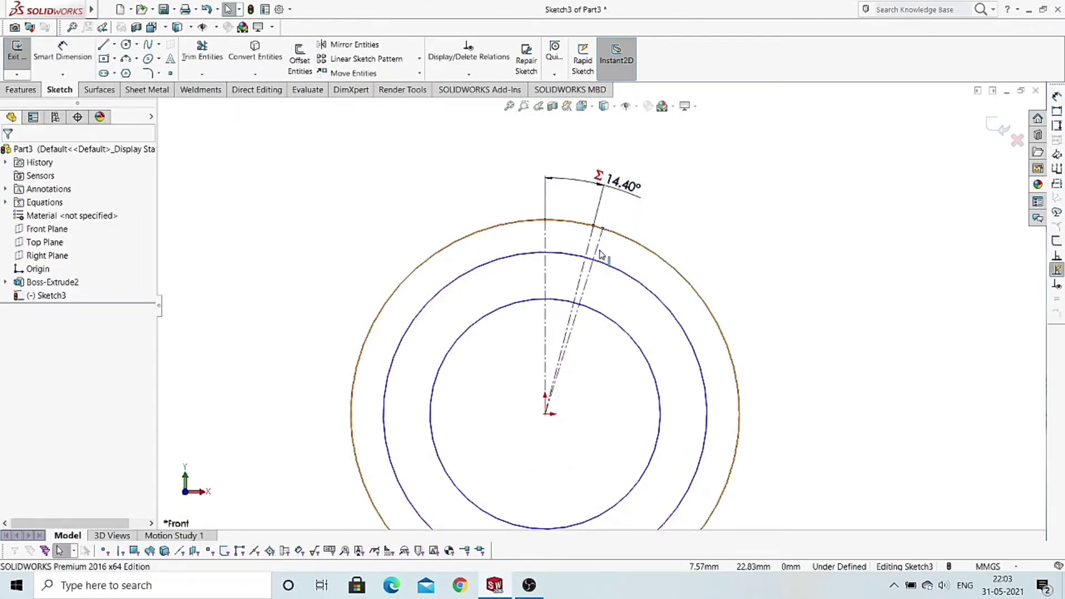
left_click(599, 256)
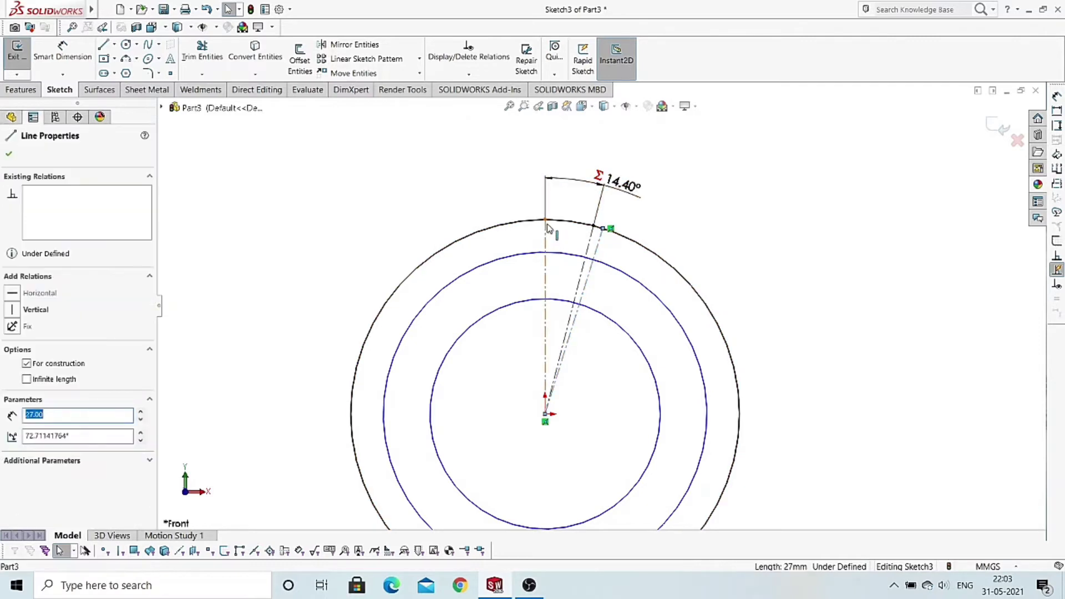
- Add a Symmetric relation placing the two outer-circle endpoints evenly about the angled centreline
left_click(593, 226)
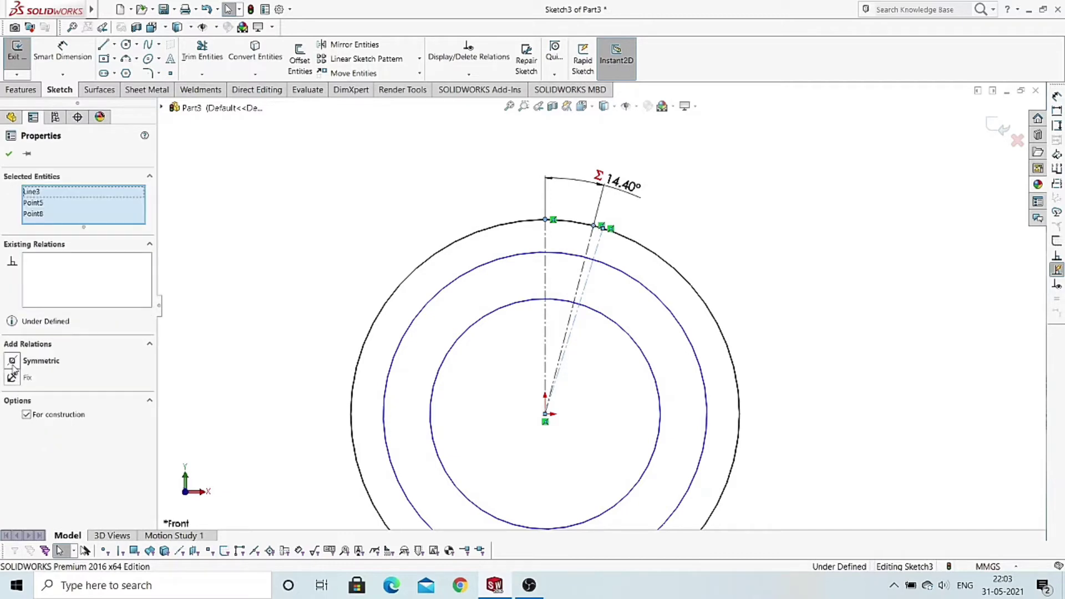
left_click(12, 362)
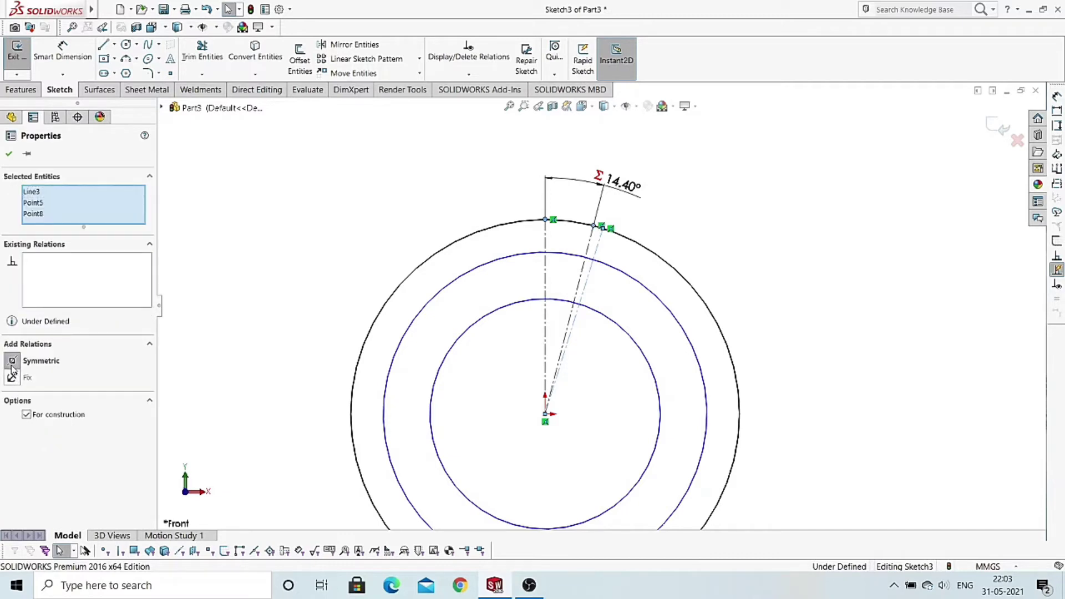
left_click(9, 159)
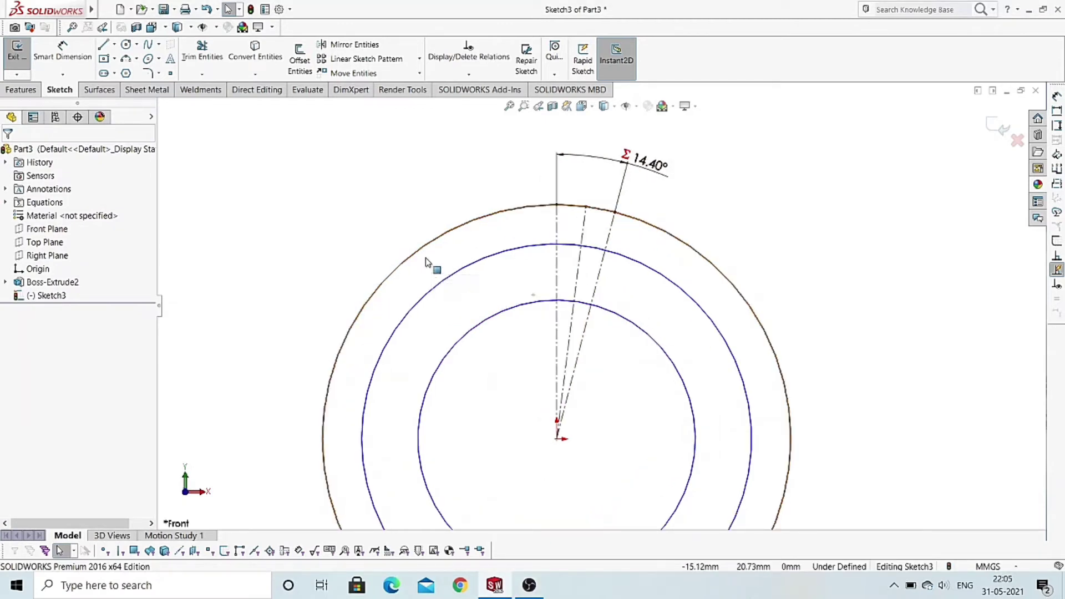
left_click(375, 213)
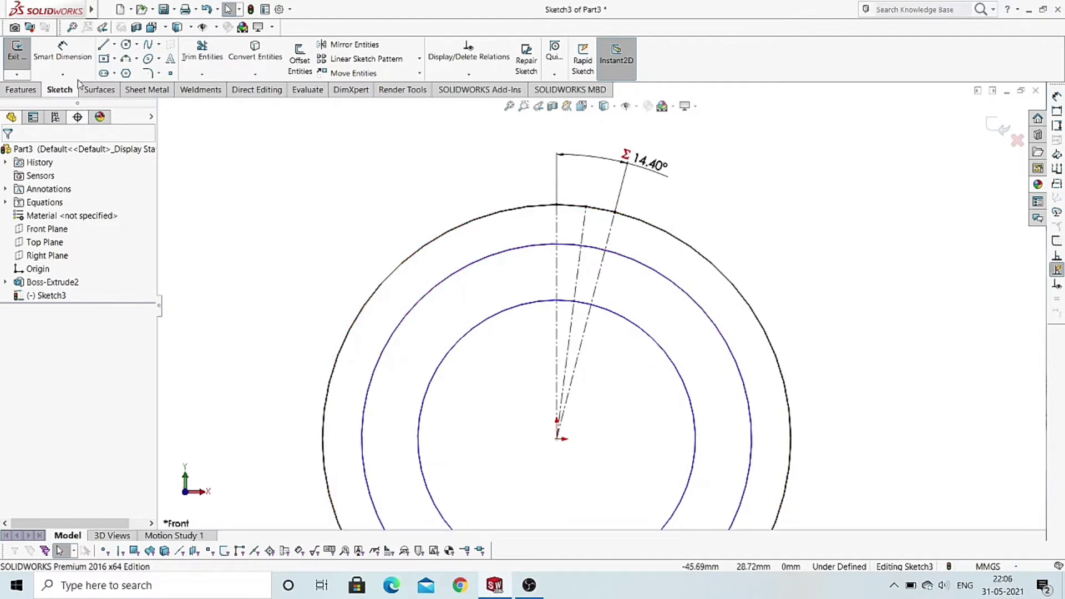
left_click(63, 53)
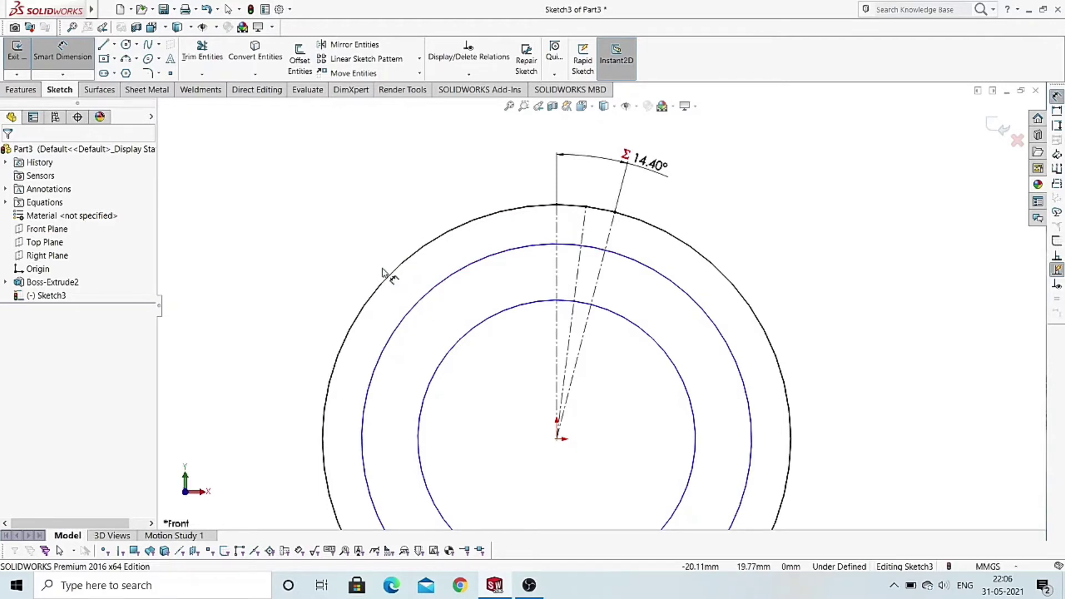
- Dimension the outer-to-middle circle gap as "Module"*2, giving 4
left_click(393, 277)
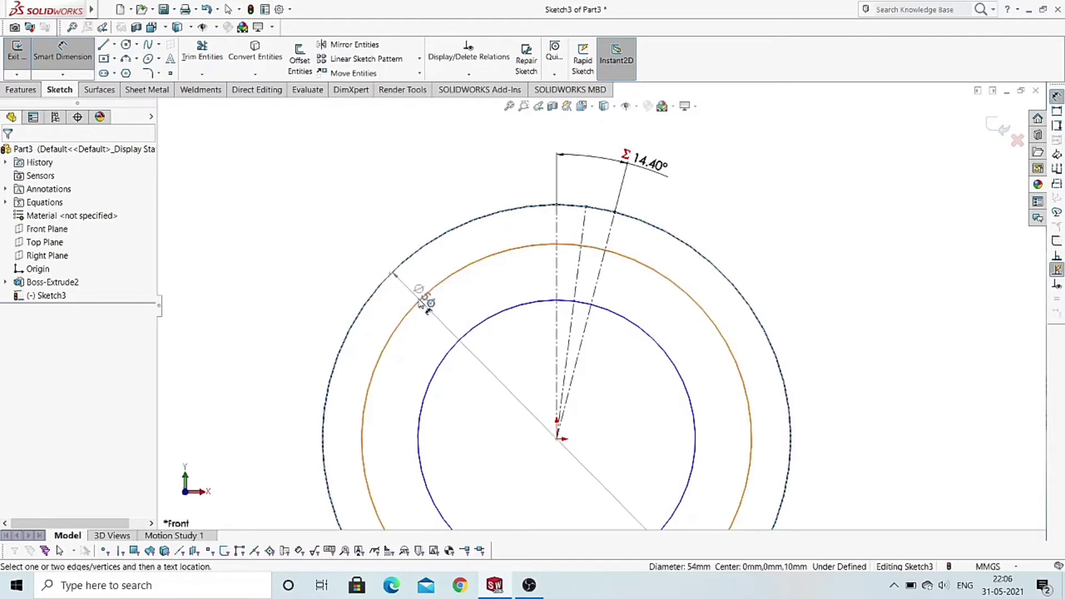
left_click(417, 299)
left_click(348, 269)
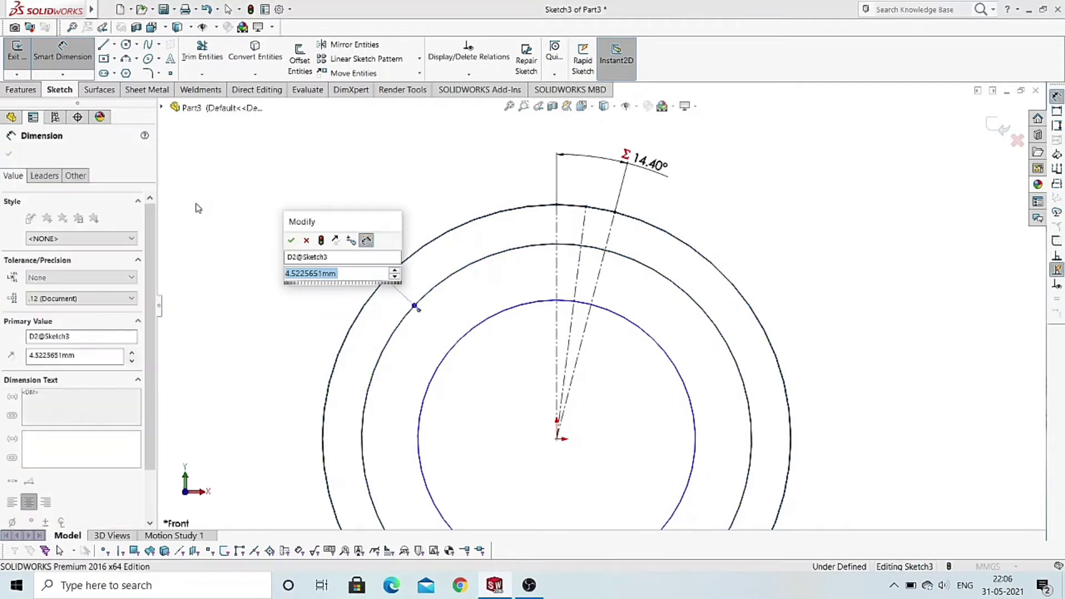
type("=")
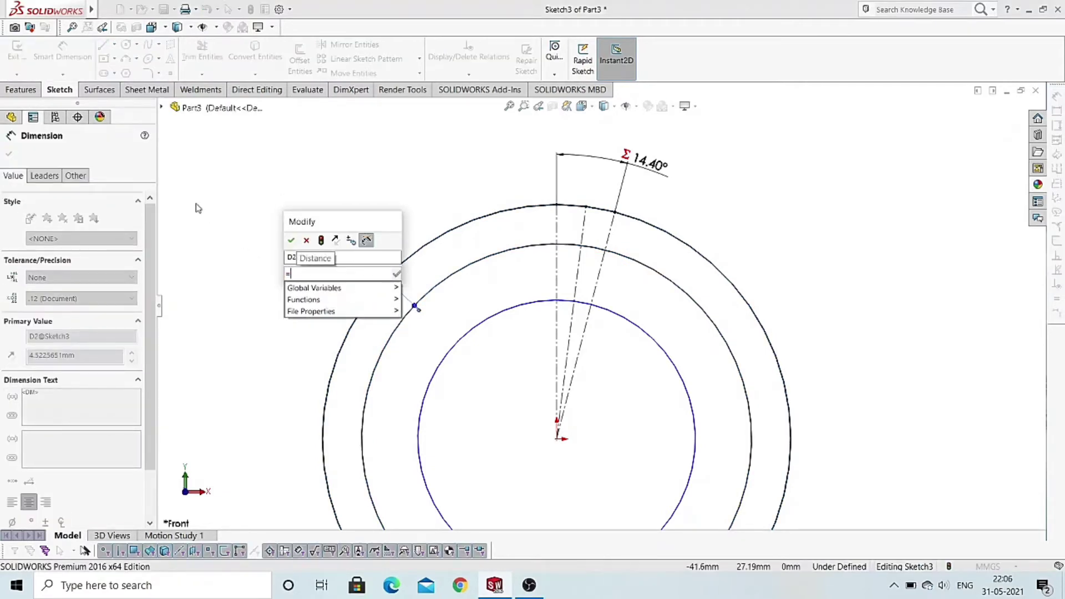
left_click(420, 288)
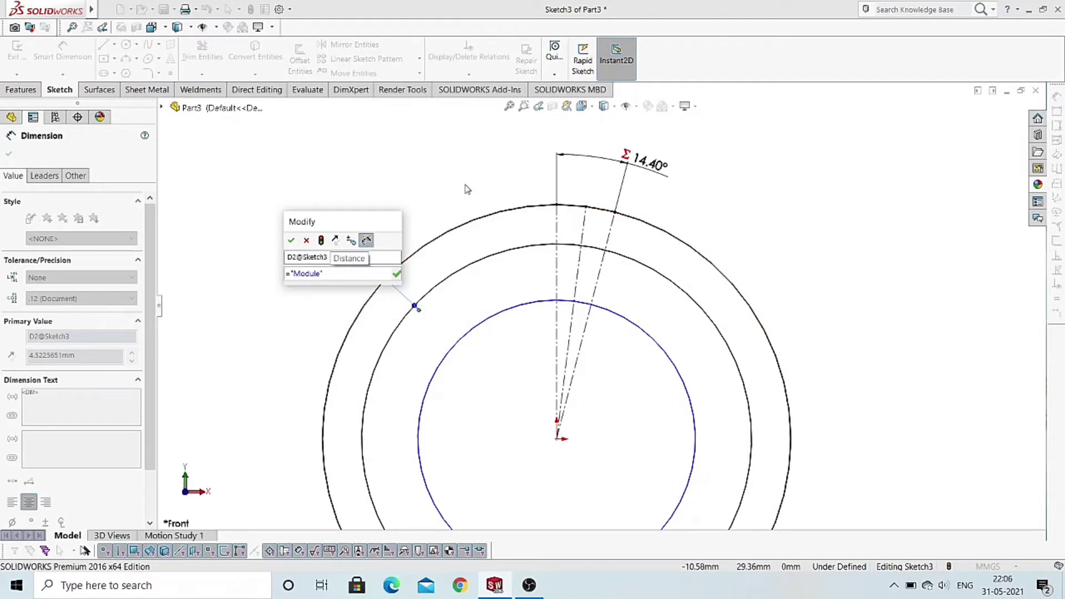
type("* 2")
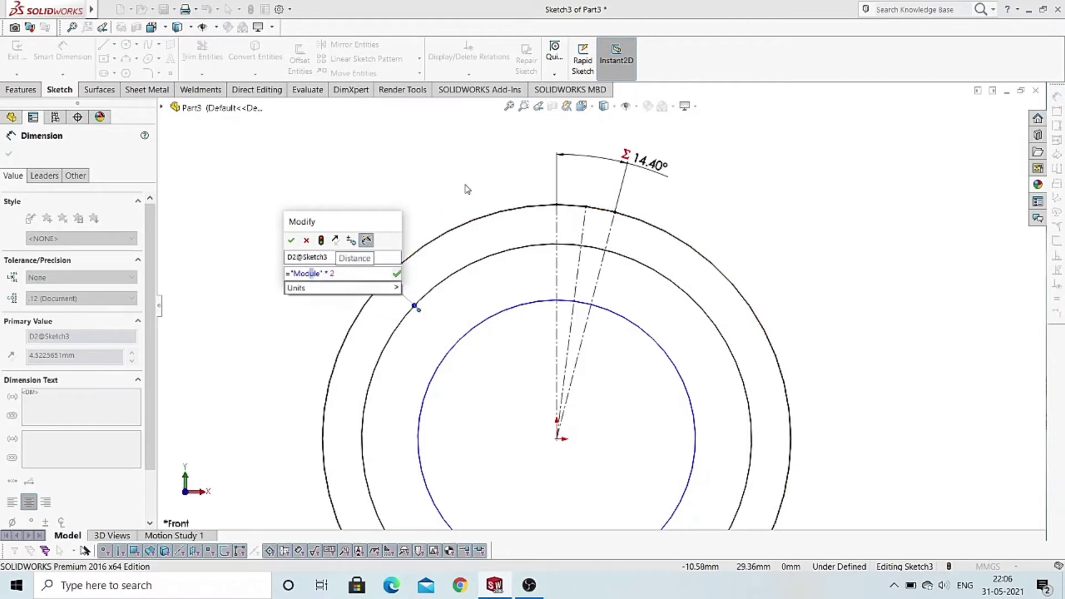
mouse_move(341, 288)
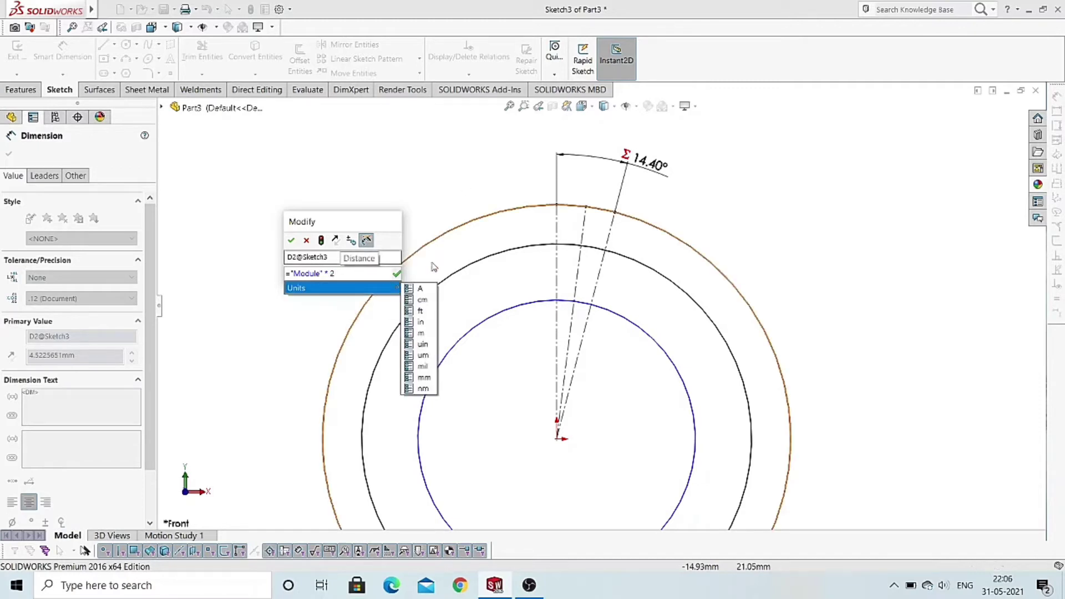
left_click(397, 275)
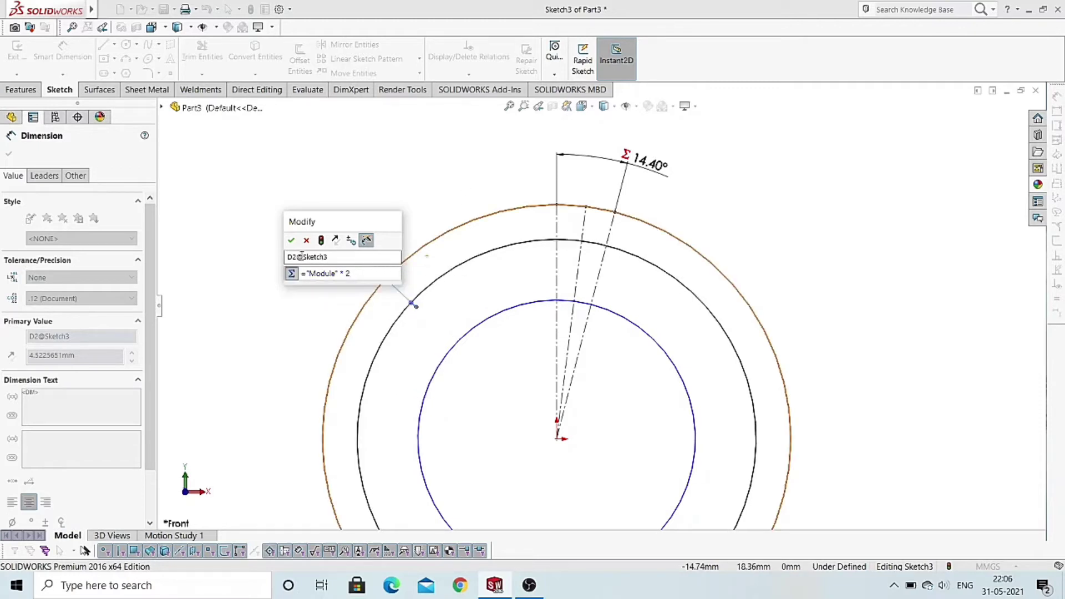
left_click(356, 281)
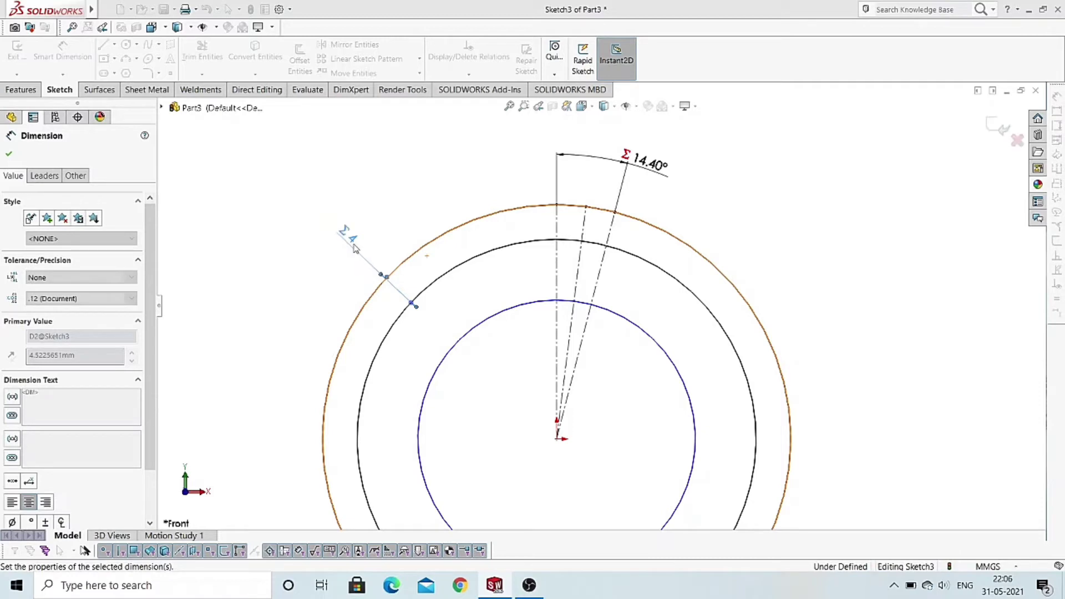
left_click(10, 156)
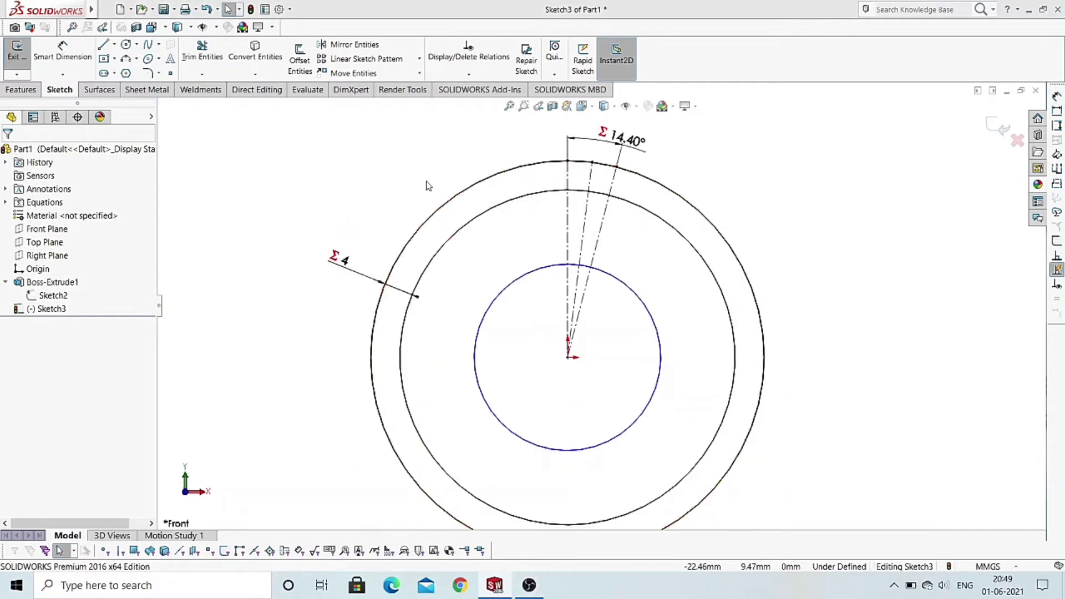
- Dimension the outer-to-inner circle gap and begin its equation with "Module" *
left_click(89, 50)
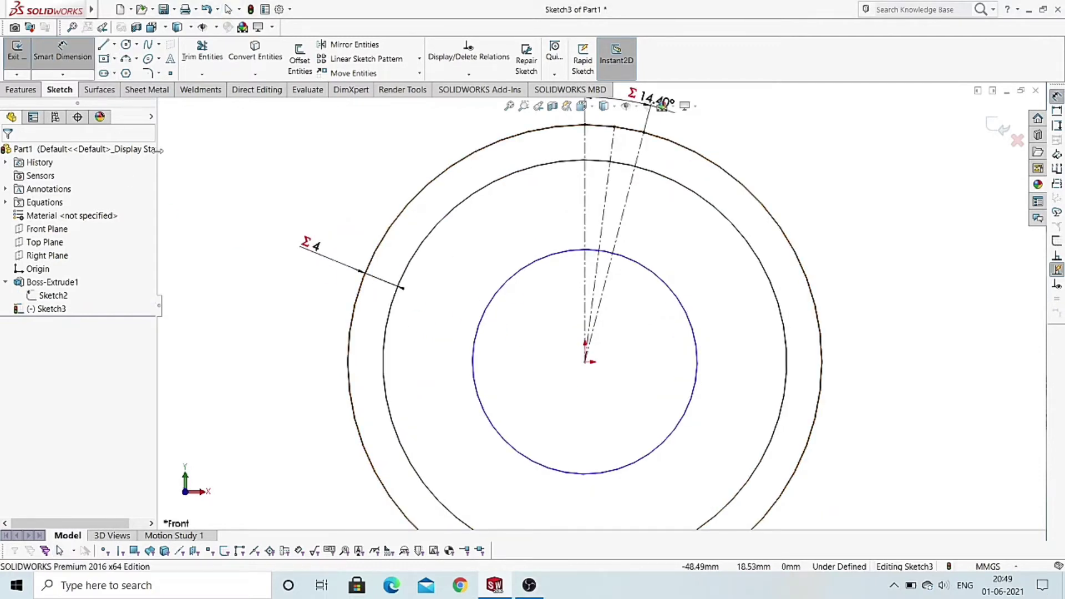
left_click(358, 294)
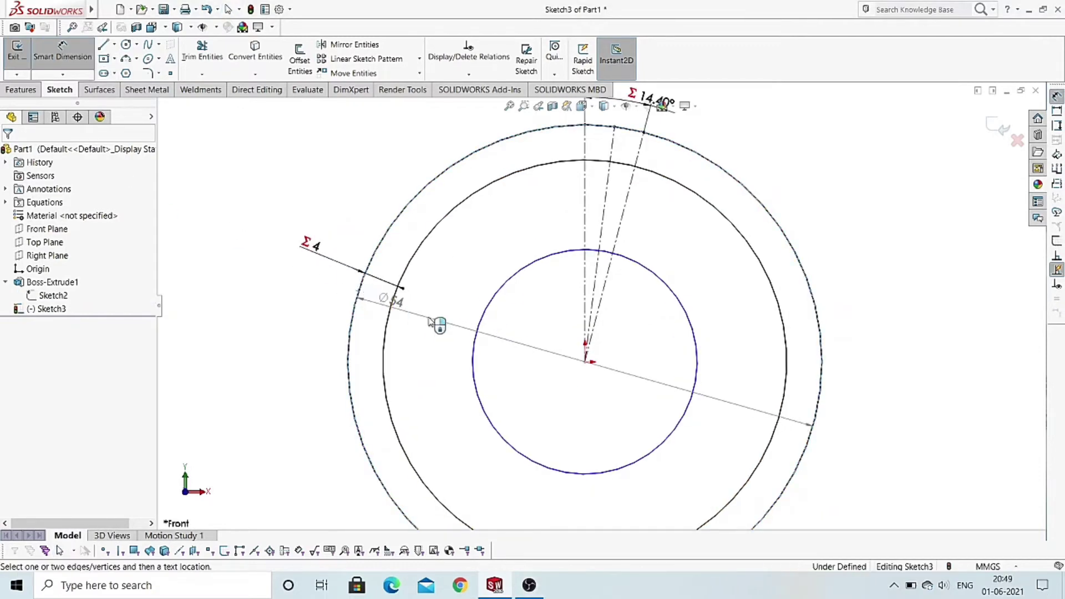
left_click(486, 309)
left_click(302, 289)
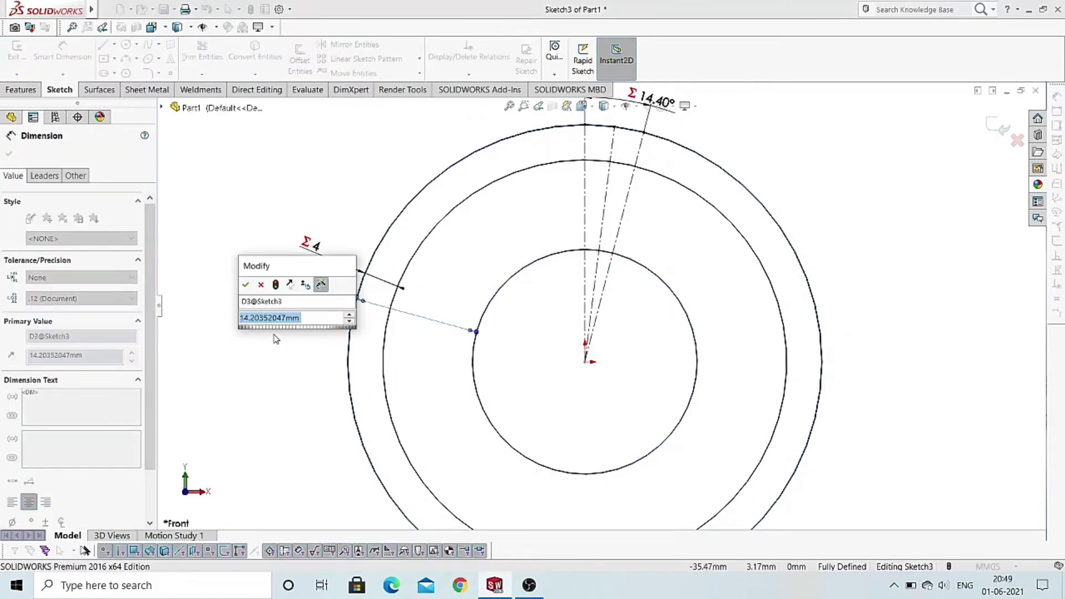
type("=")
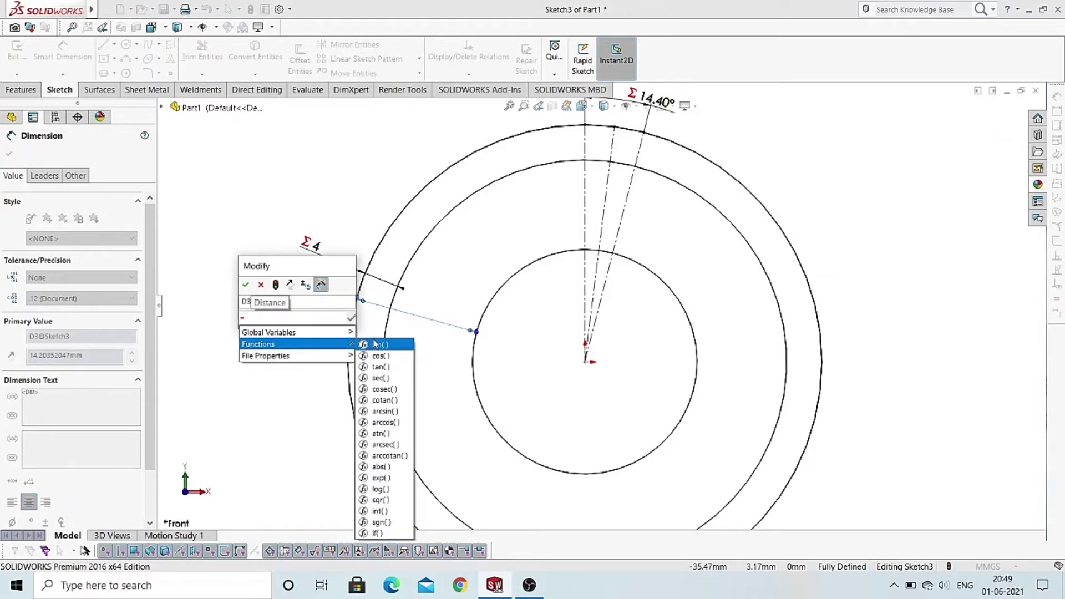
left_click(365, 333)
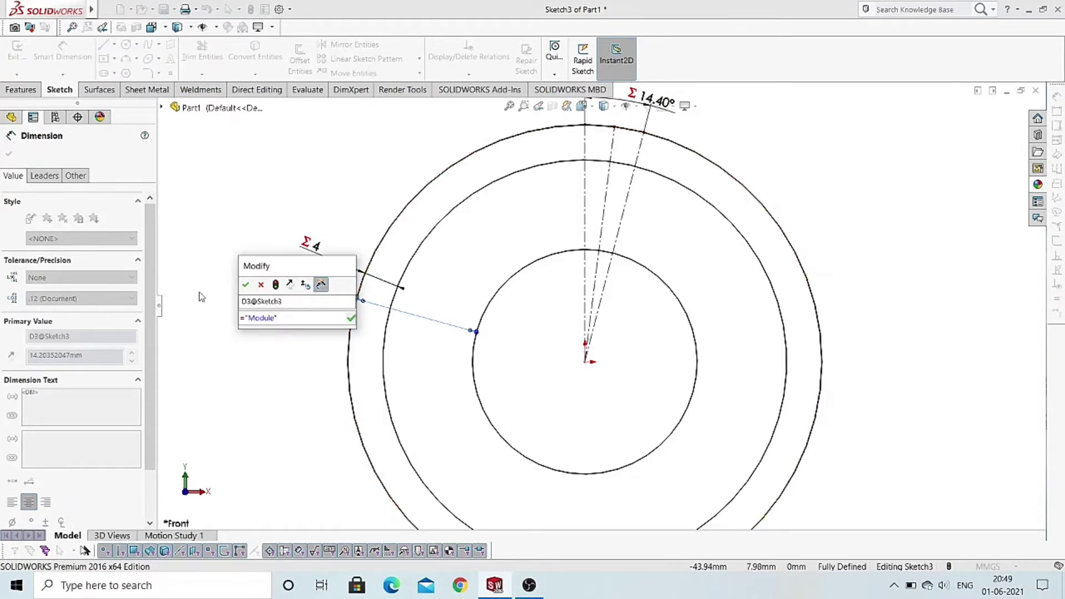
type("*")
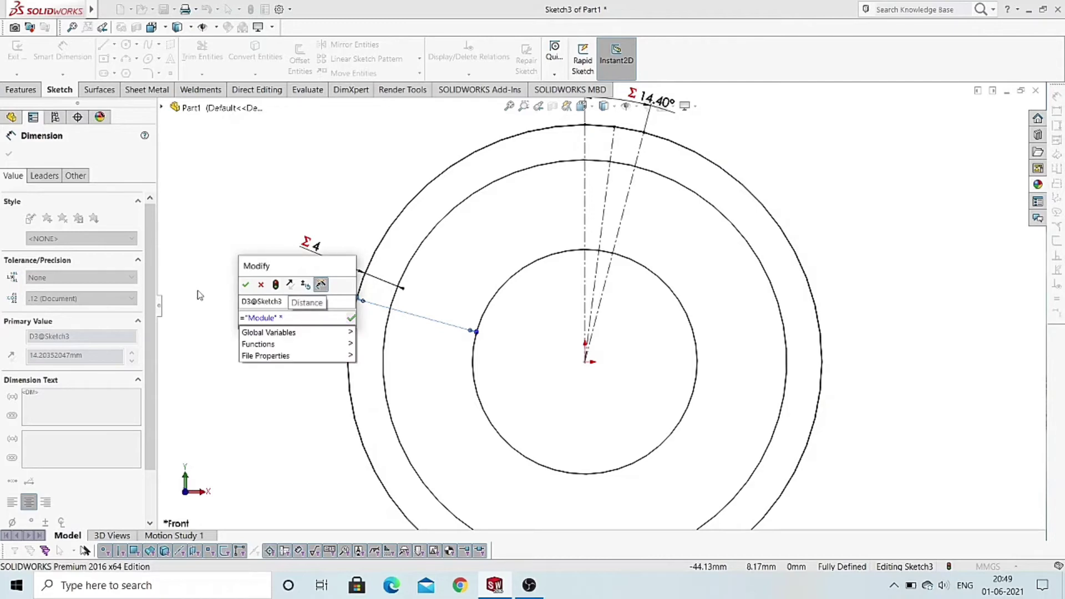
- Complete the equation with an if() on Module (1.25 threshold, 2.4), making the gap 4.50
left_click(256, 345)
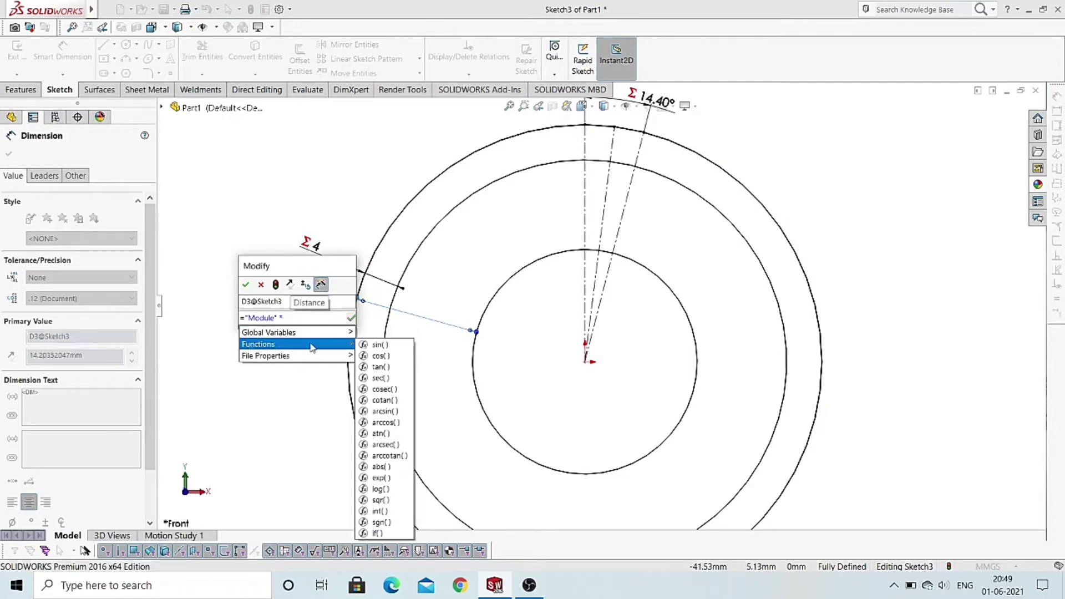
left_click(378, 533)
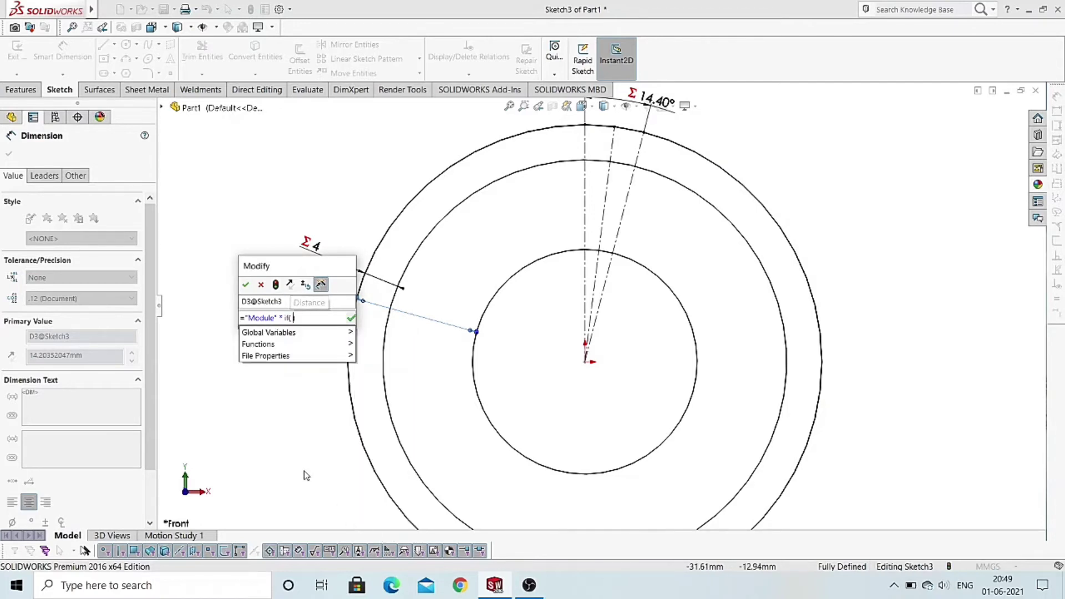
left_click(297, 339)
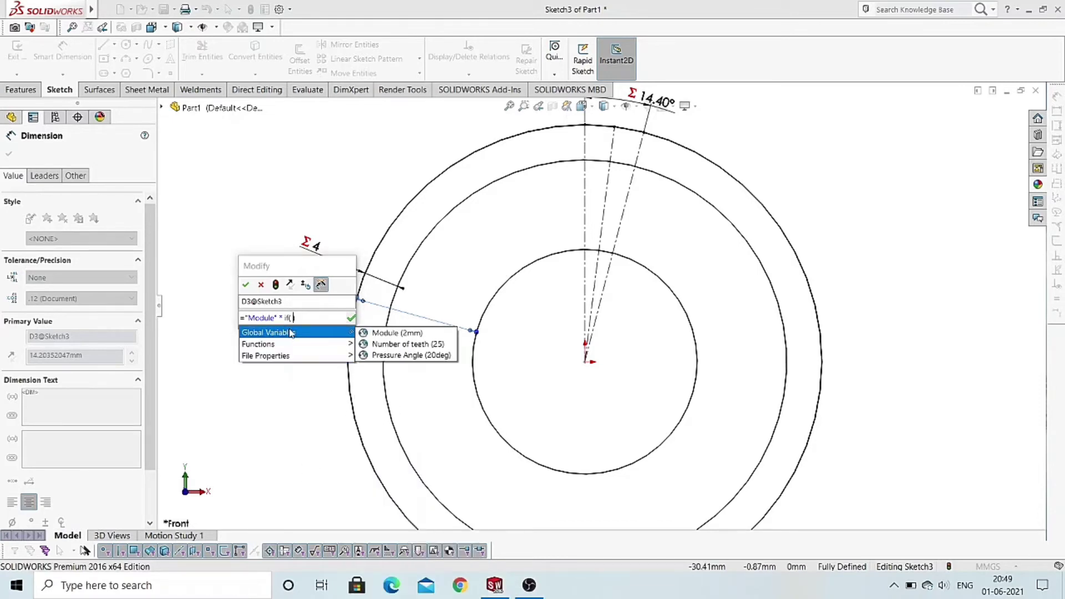
left_click(364, 335)
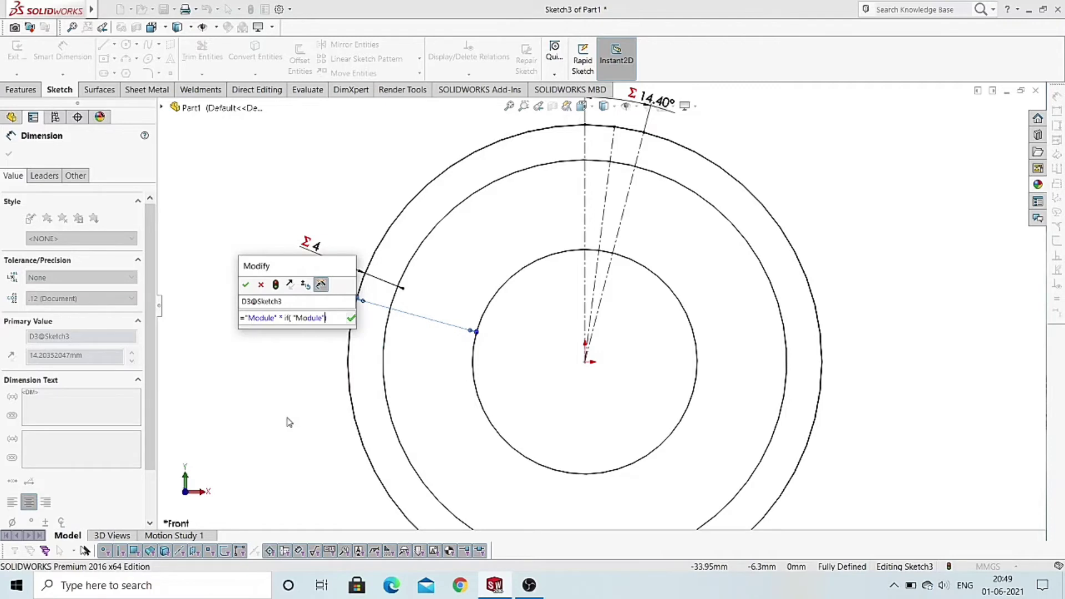
type("=")
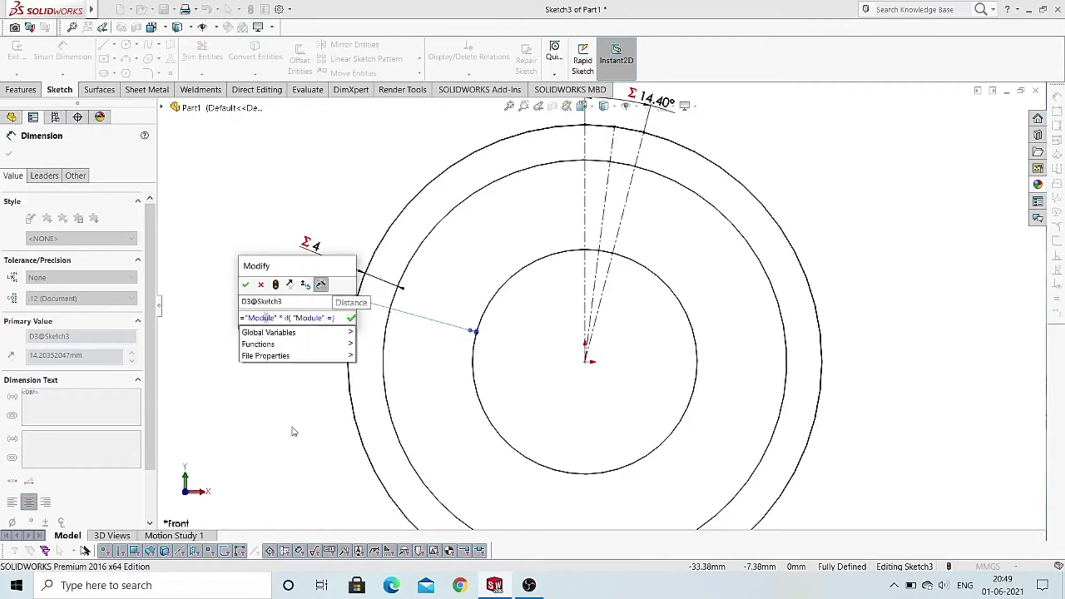
type("> ")
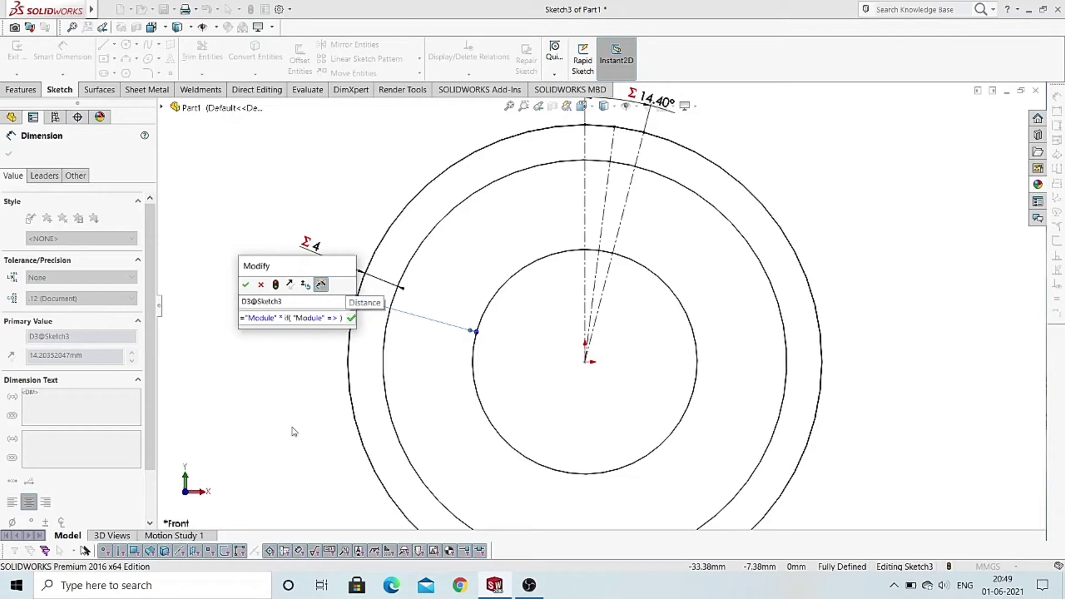
type("1.25")
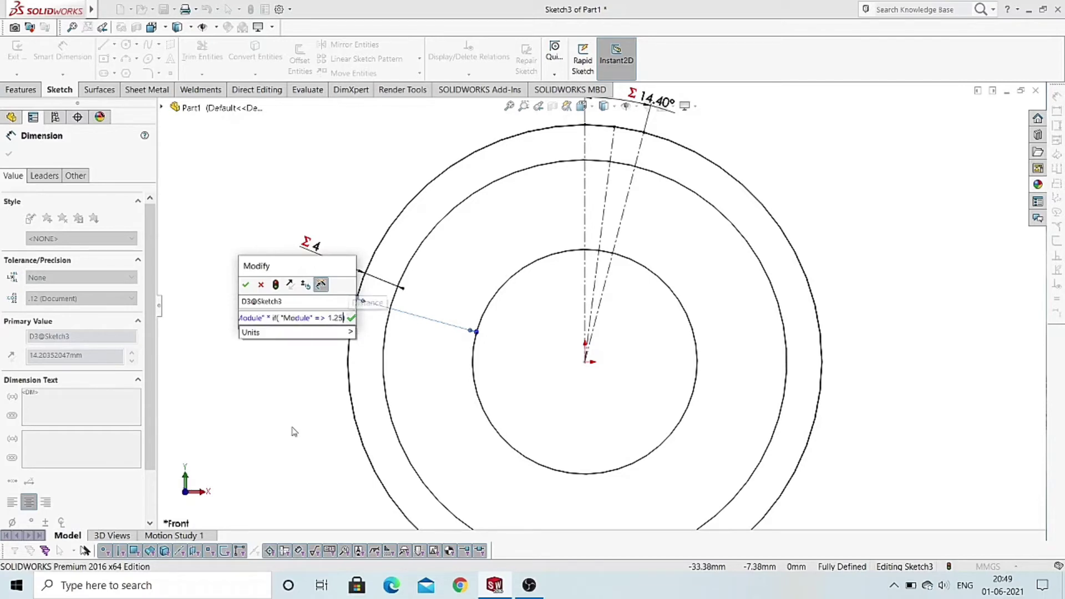
type(",")
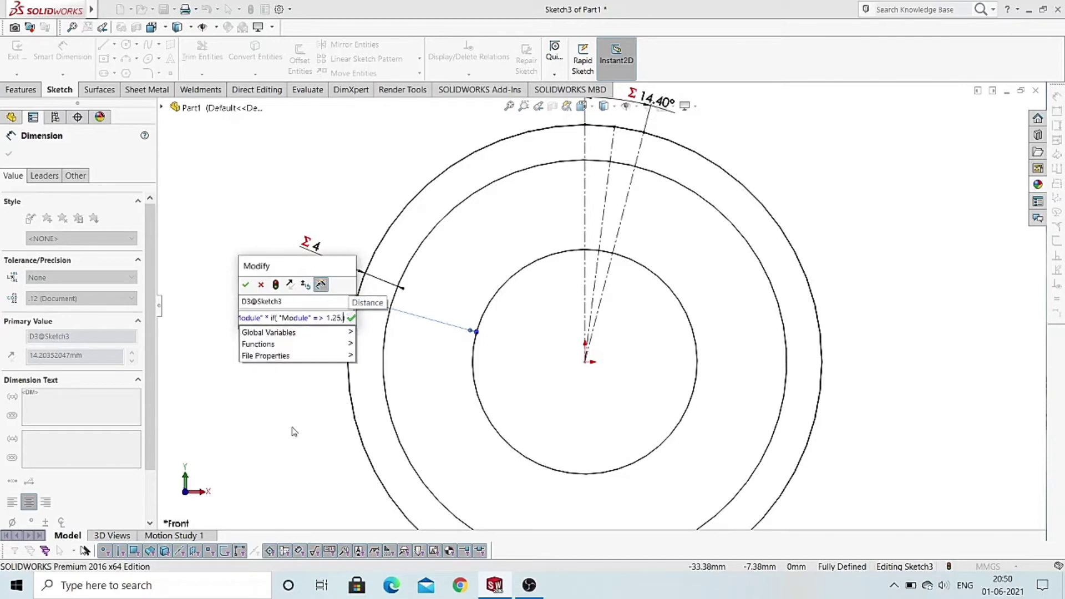
key("BackSpace")
key("Home")
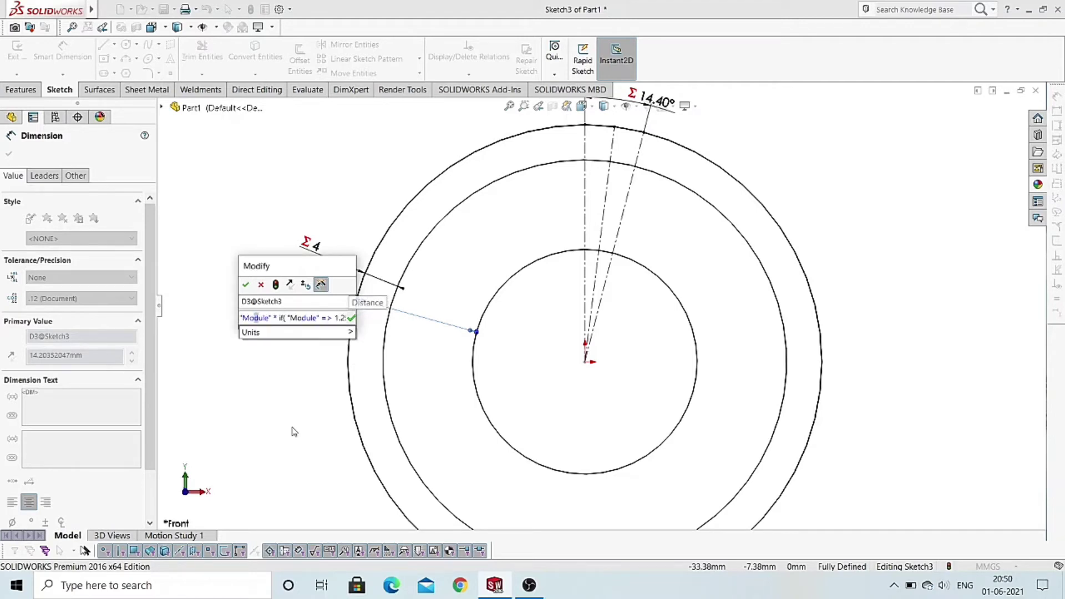
key("End")
type(",")
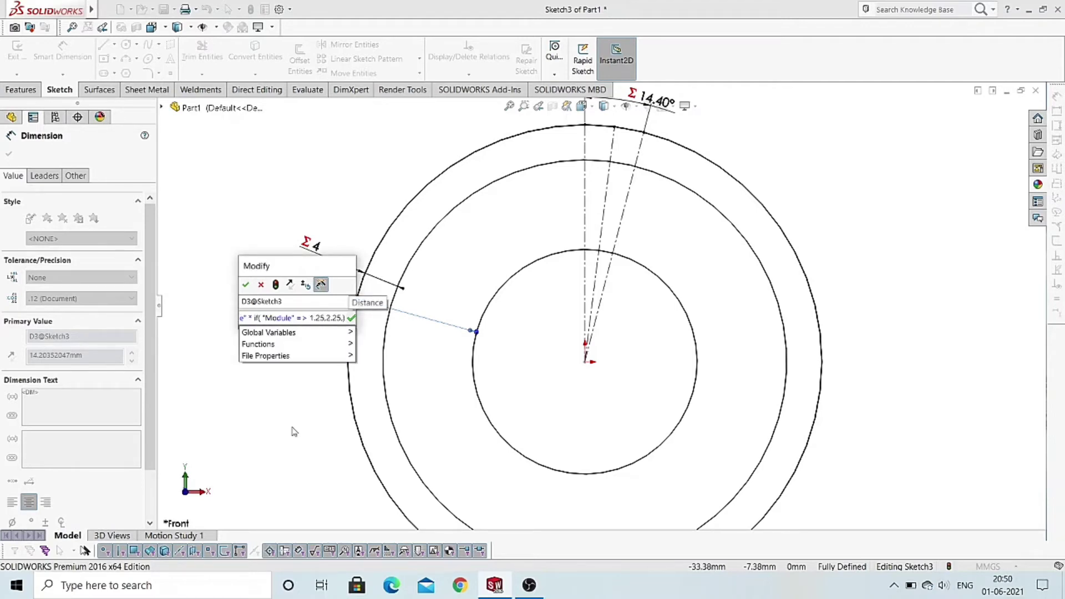
type("2.4")
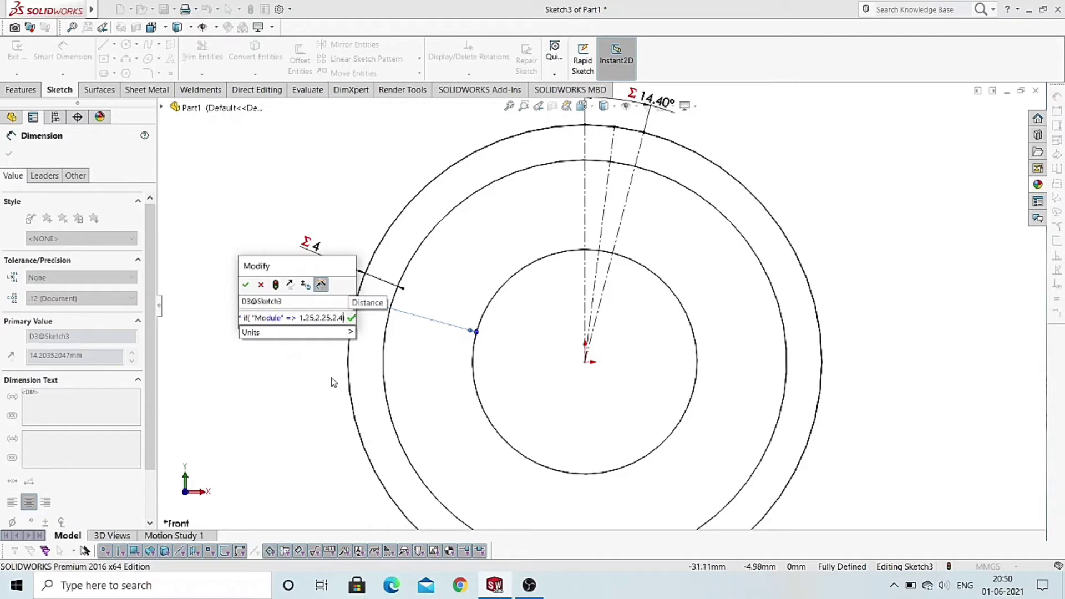
left_click(352, 319)
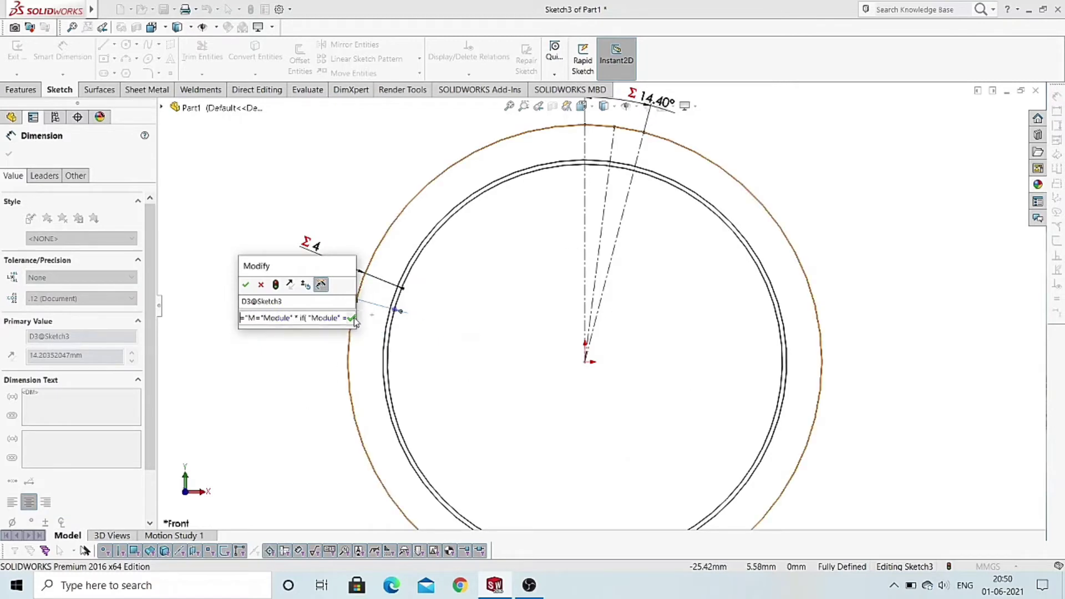
left_click(245, 286)
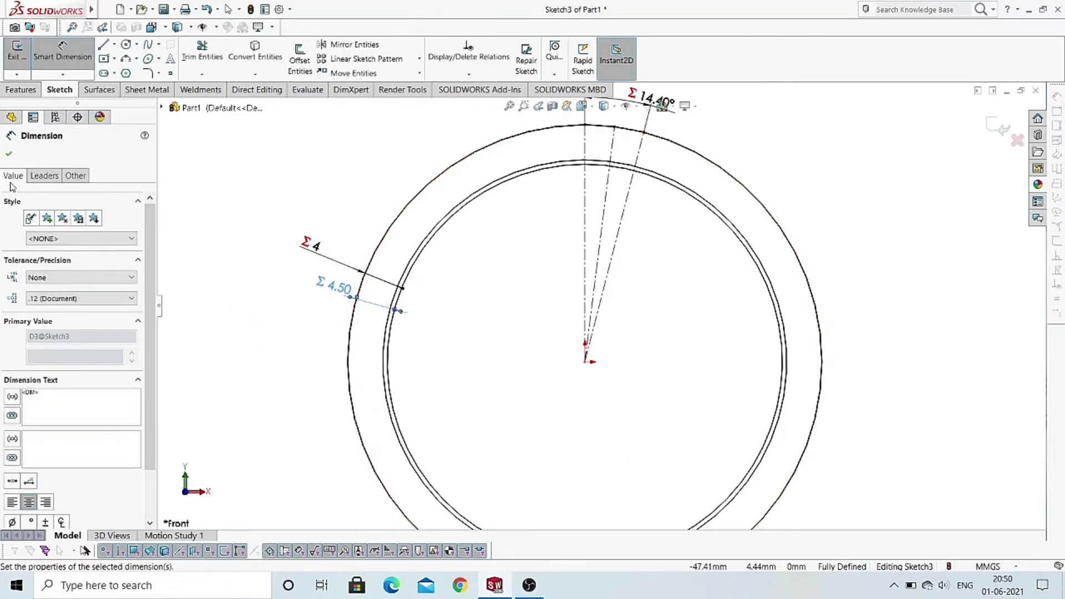
left_click(10, 156)
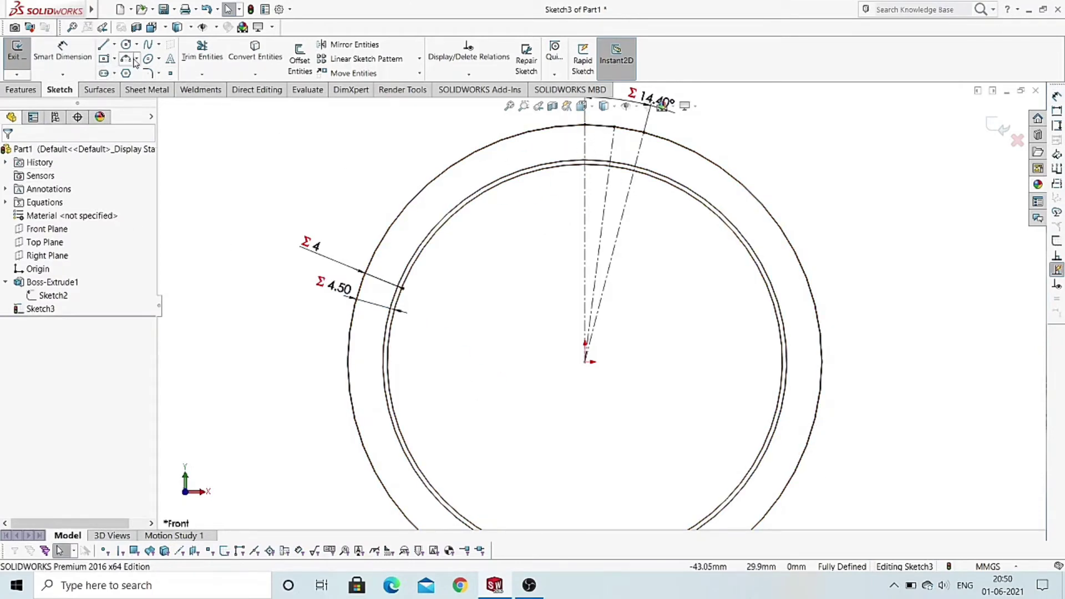
- Draw a three-point flank arc from the outer circle down to the inner circle
left_click(136, 59)
left_click(155, 100)
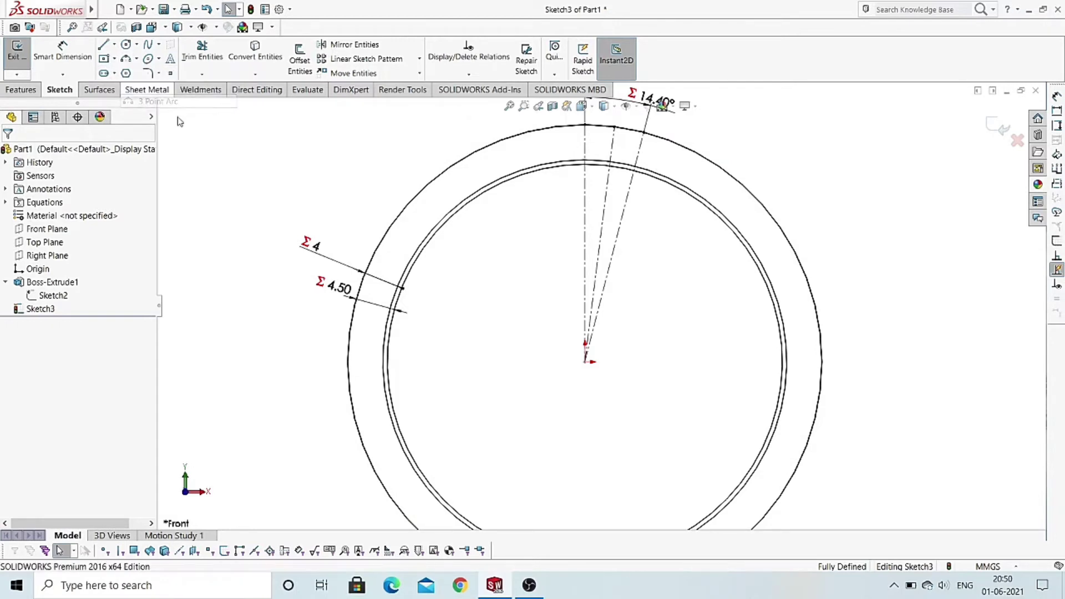
scroll(617, 176, "down", 2)
scroll(610, 166, "down", 2)
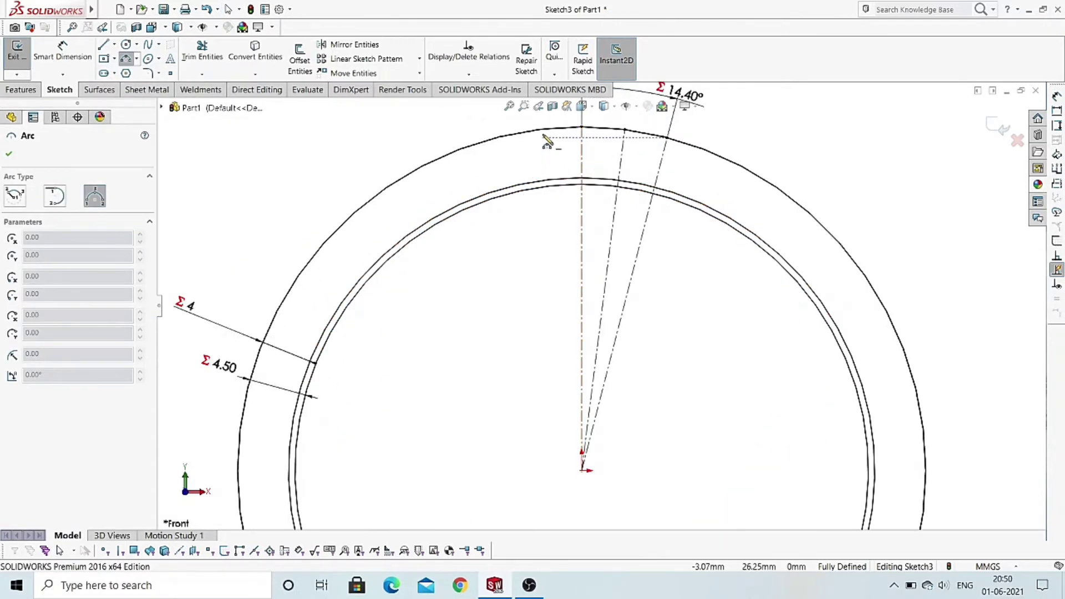
left_click(543, 130)
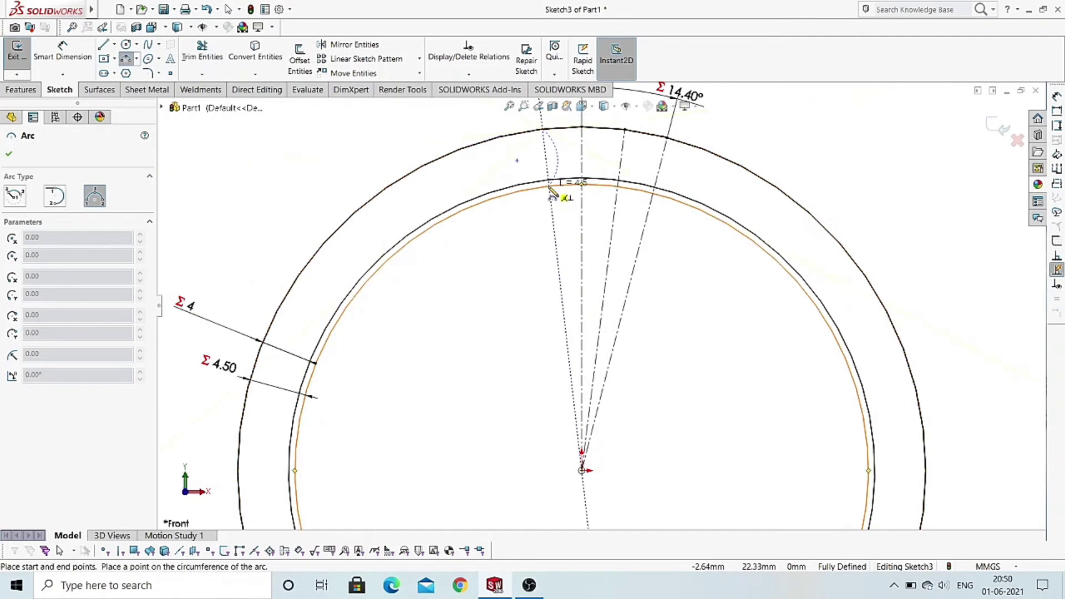
left_click(549, 185)
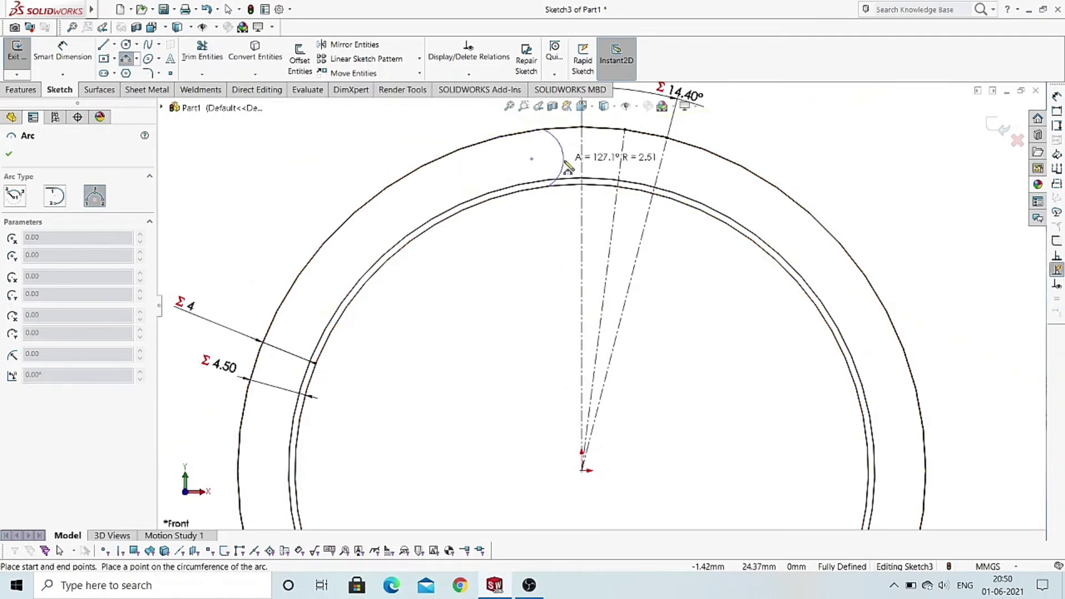
left_click(564, 164)
right_click(482, 127)
left_click(502, 136)
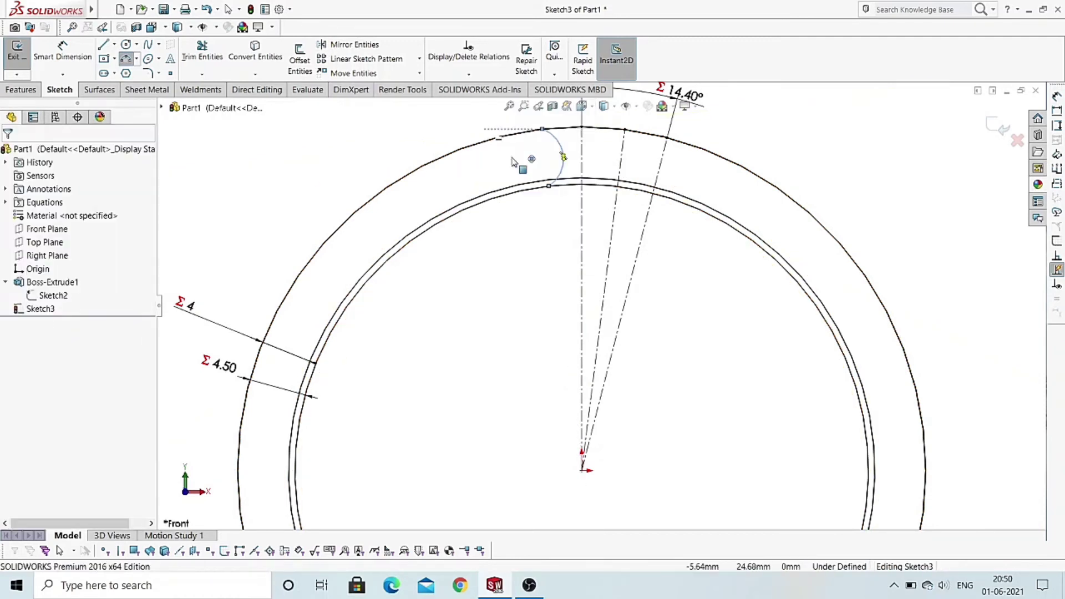
- Draw a centreline from the arc's lower end toward the origin
left_click(116, 45)
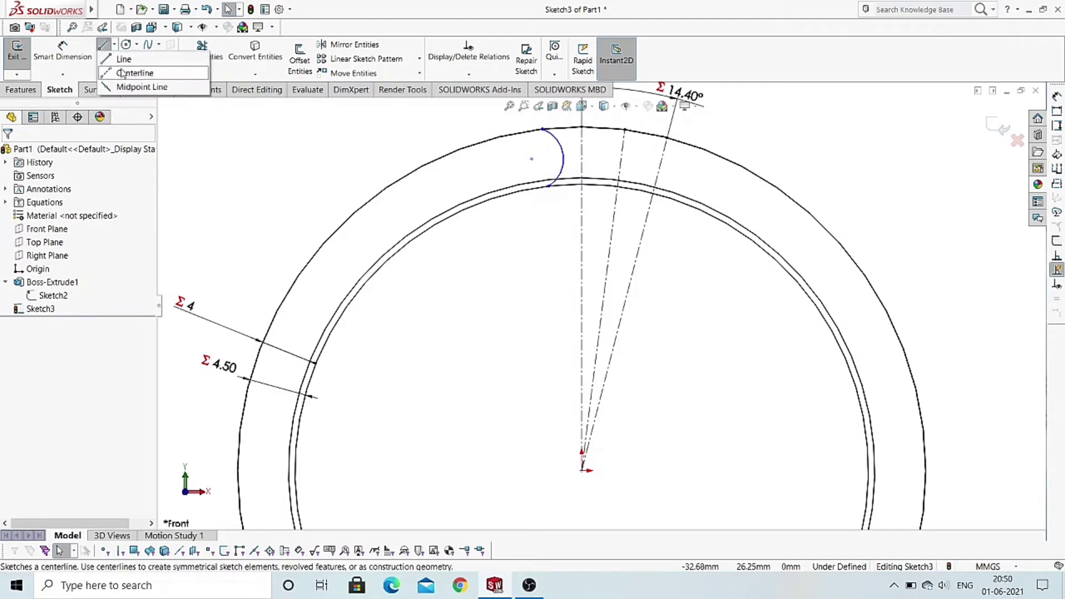
left_click(129, 71)
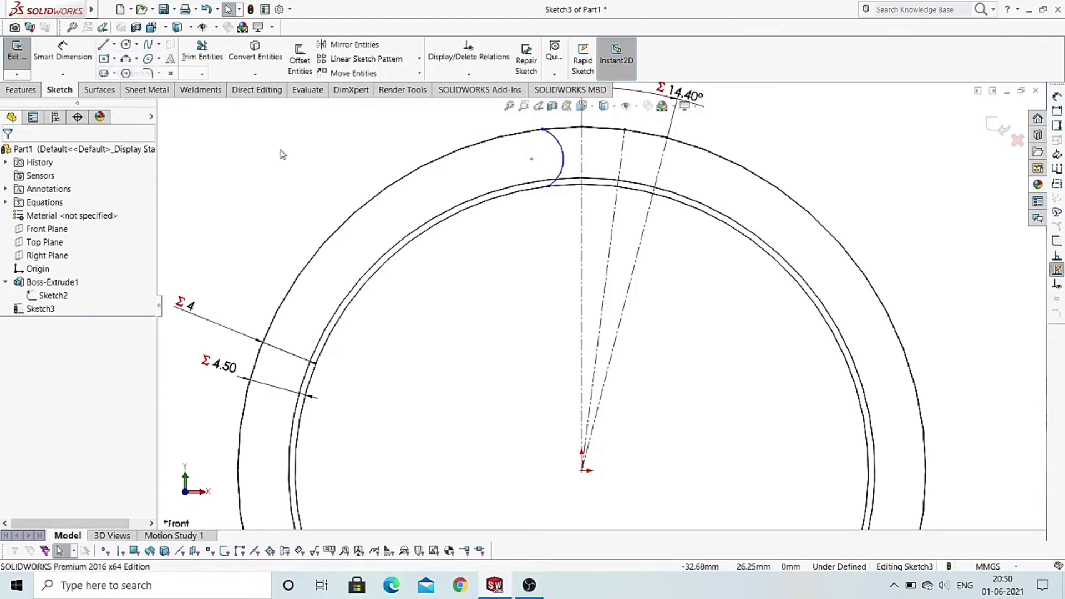
left_click(549, 187)
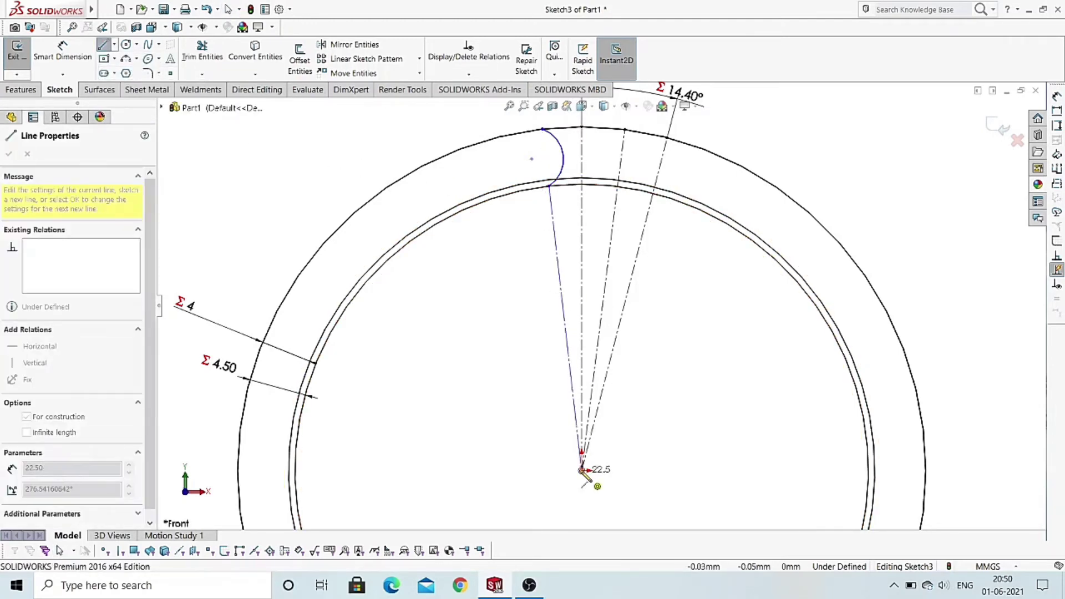
right_click(502, 310)
left_click(521, 320)
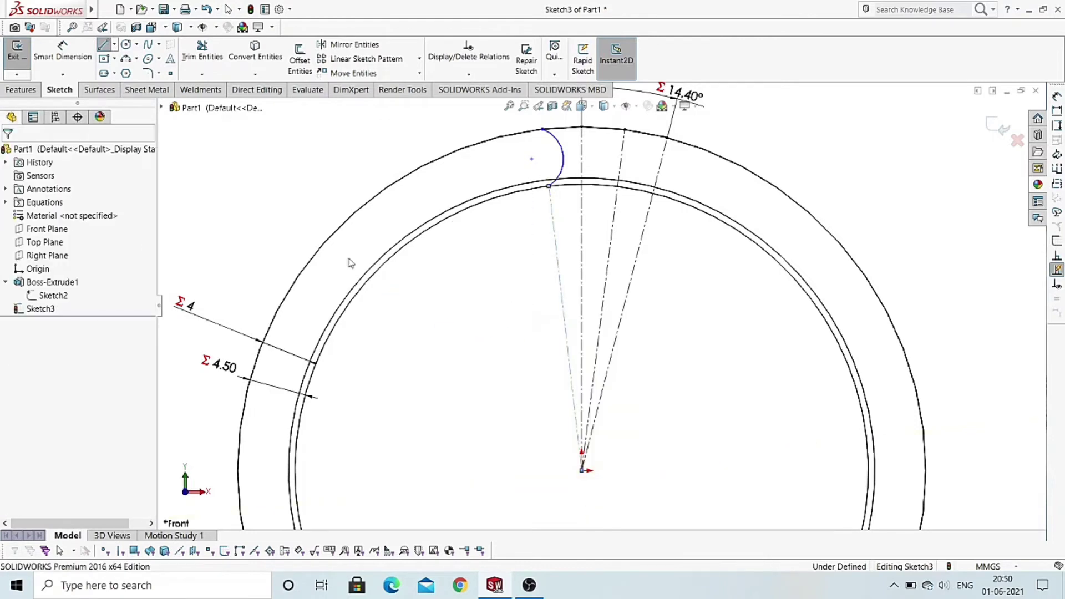
- Make the flank arc tangent to the new construction line
left_click(559, 272)
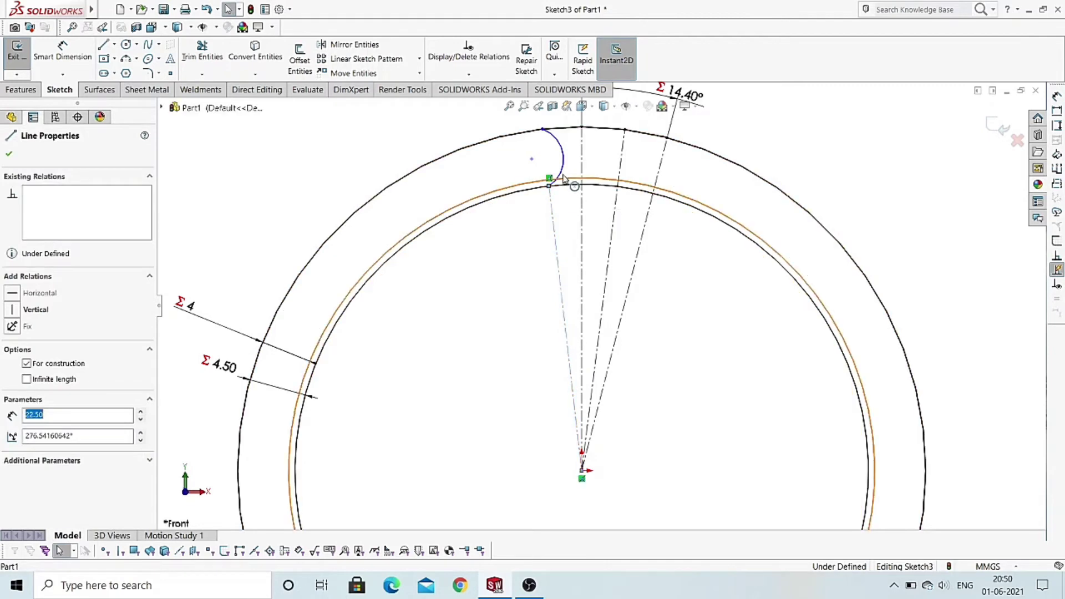
left_click(563, 157, "ctrl")
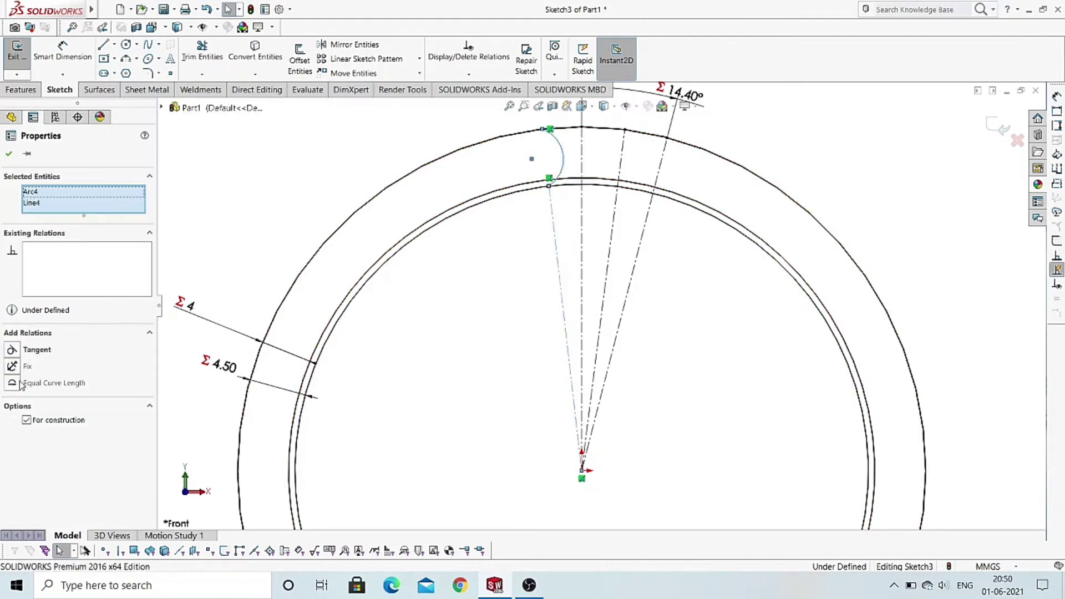
left_click(12, 350)
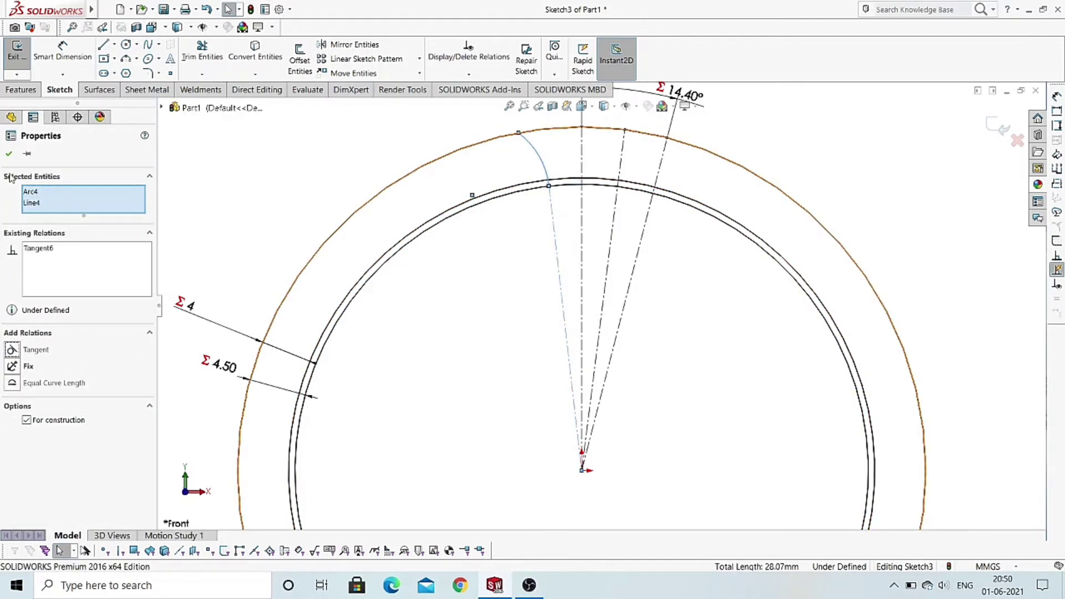
left_click(9, 155)
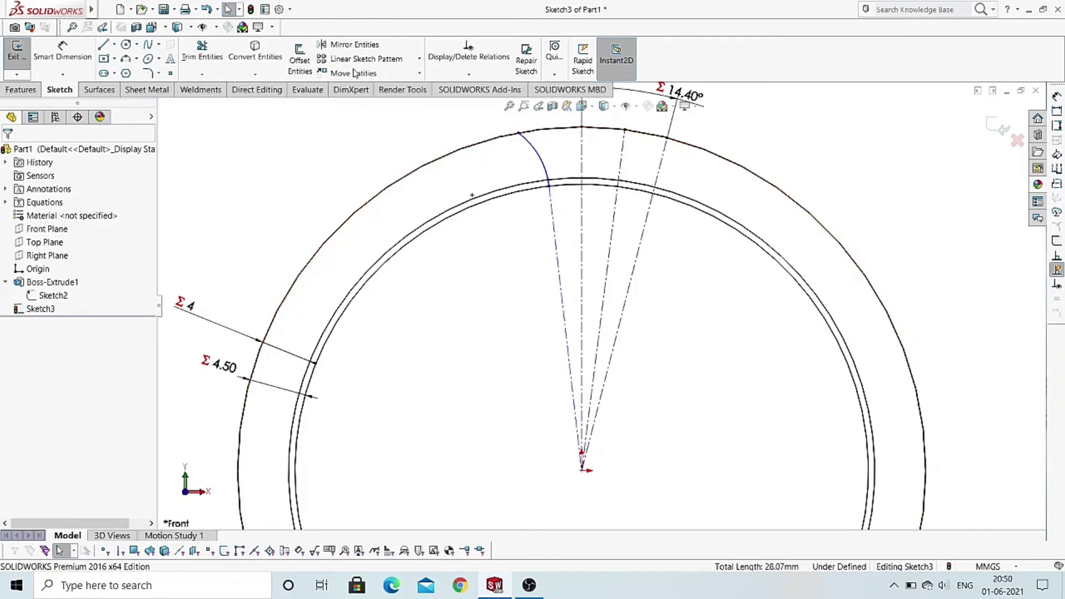
- Mirror the flank arc Arc4 about the vertical centreline Line1
left_click(350, 44)
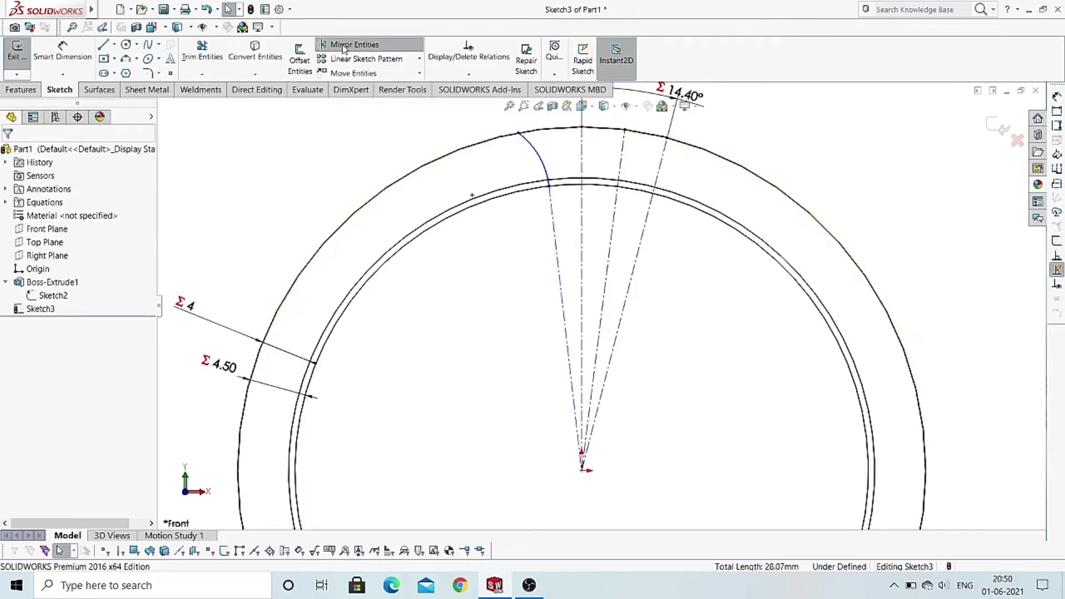
left_click(541, 168)
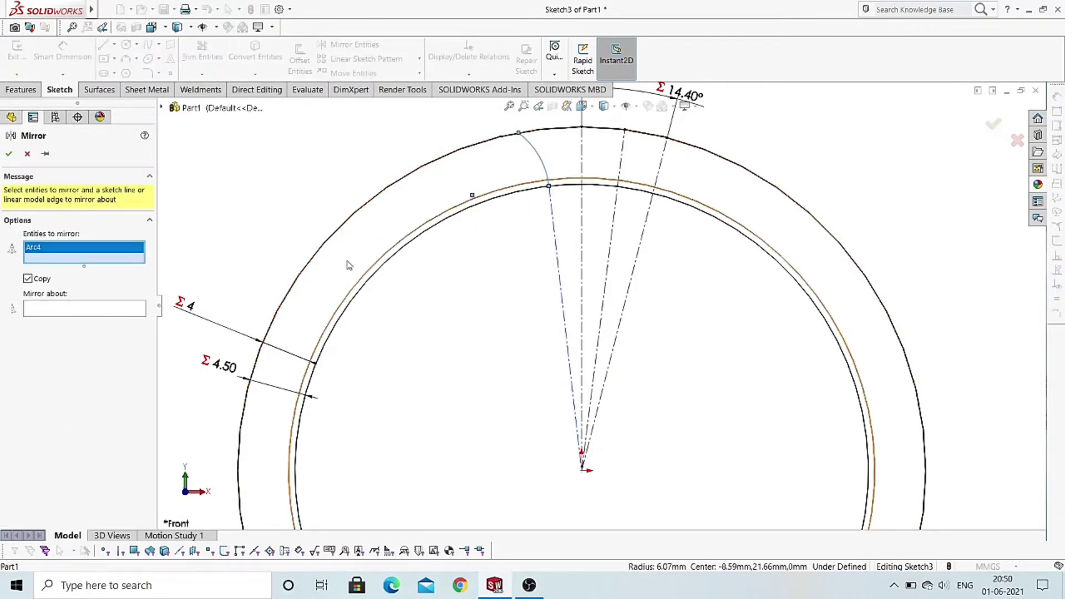
left_click(117, 317)
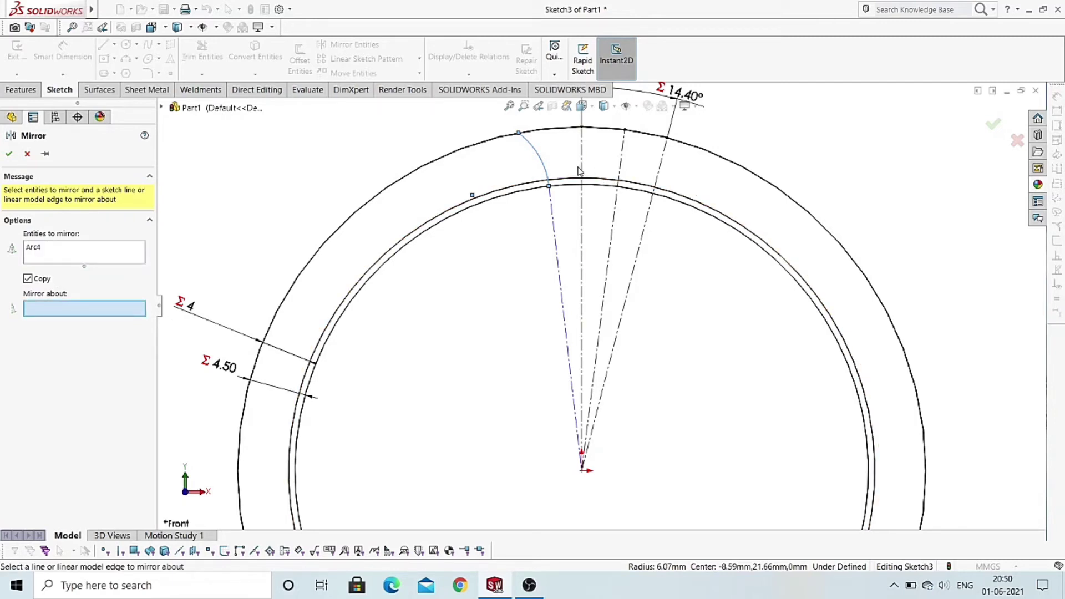
left_click(581, 169)
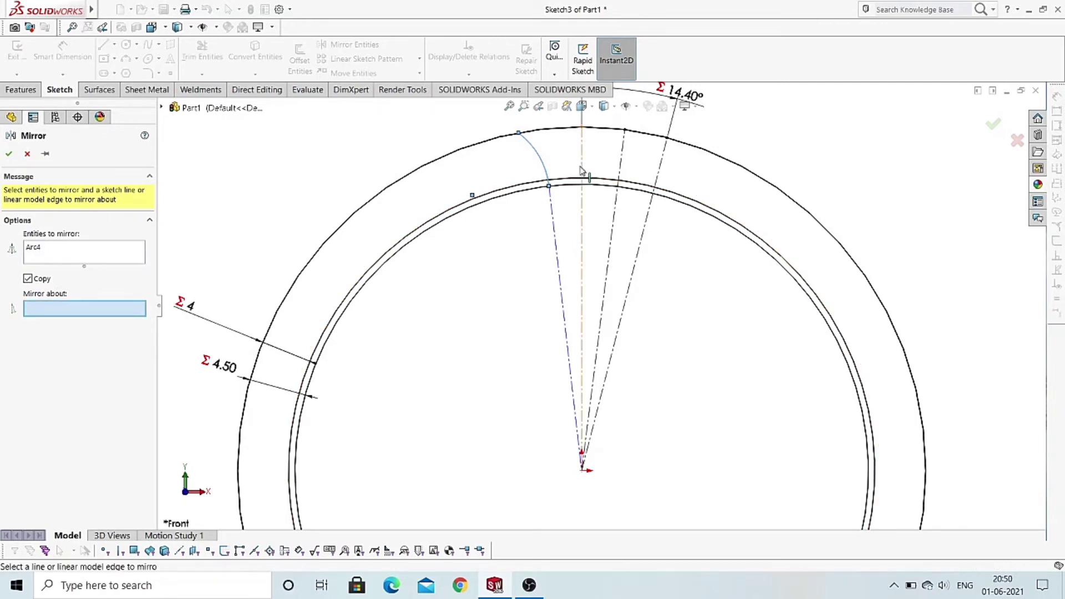
left_click(10, 153)
scroll(604, 304, "up", 2)
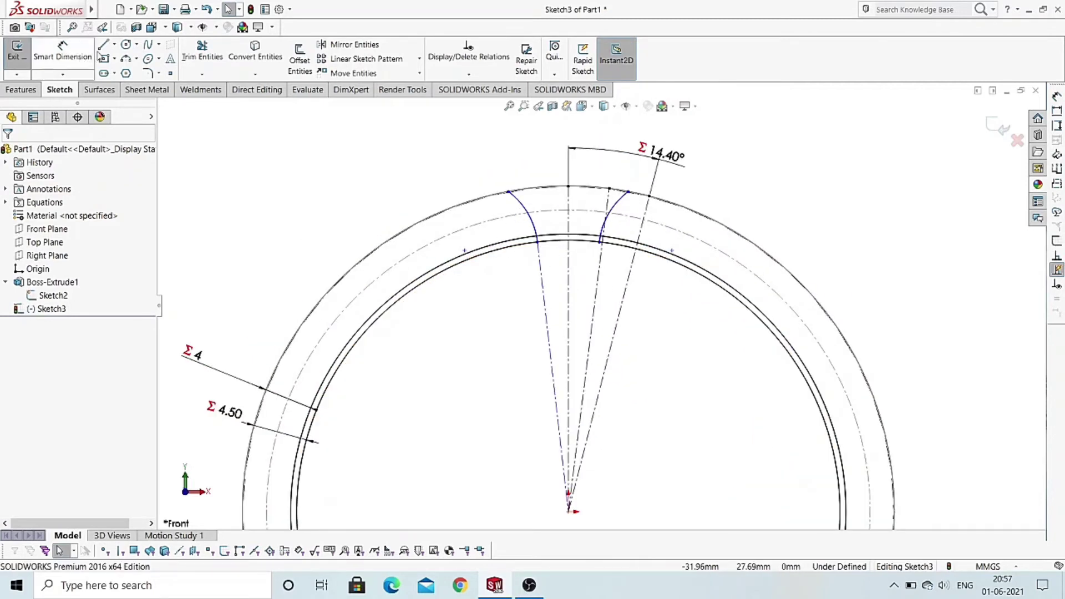
- Toggle the Line tool and its line-type list without drawing anything
left_click(105, 46)
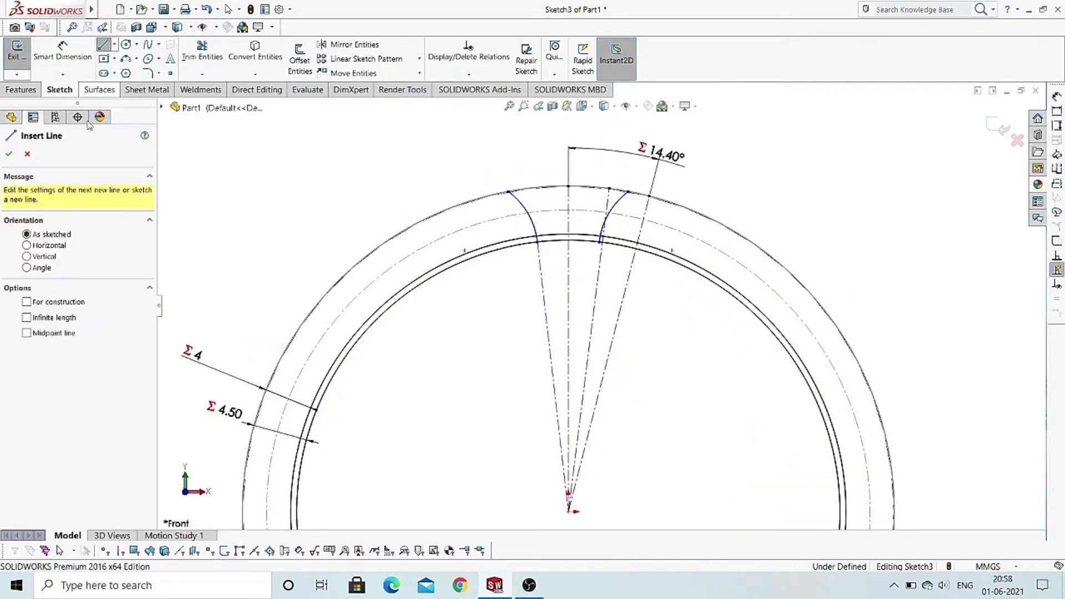
left_click(106, 45)
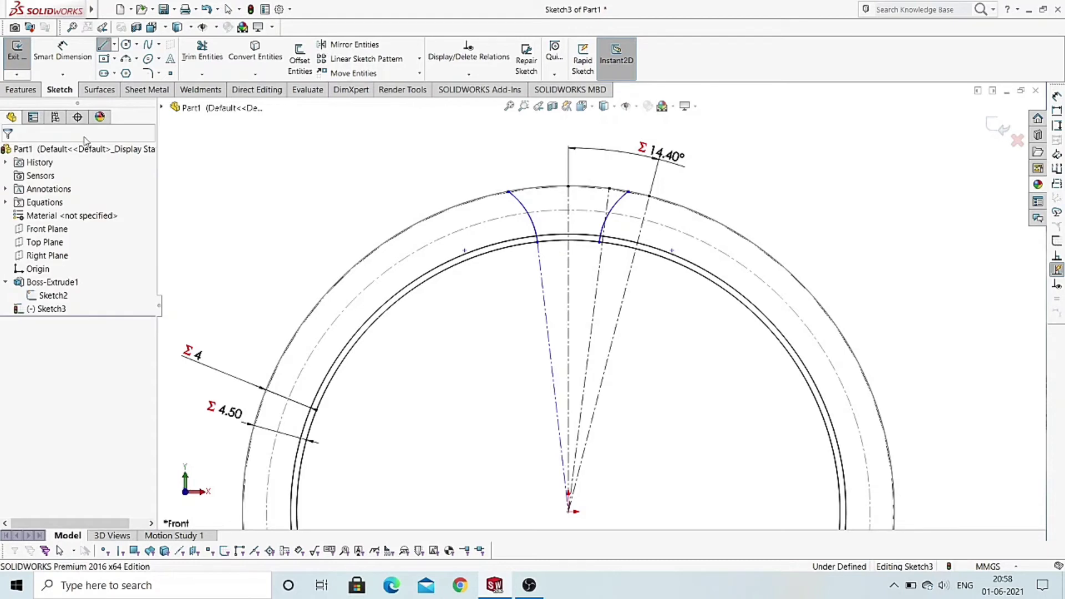
left_click(114, 45)
left_click(219, 142)
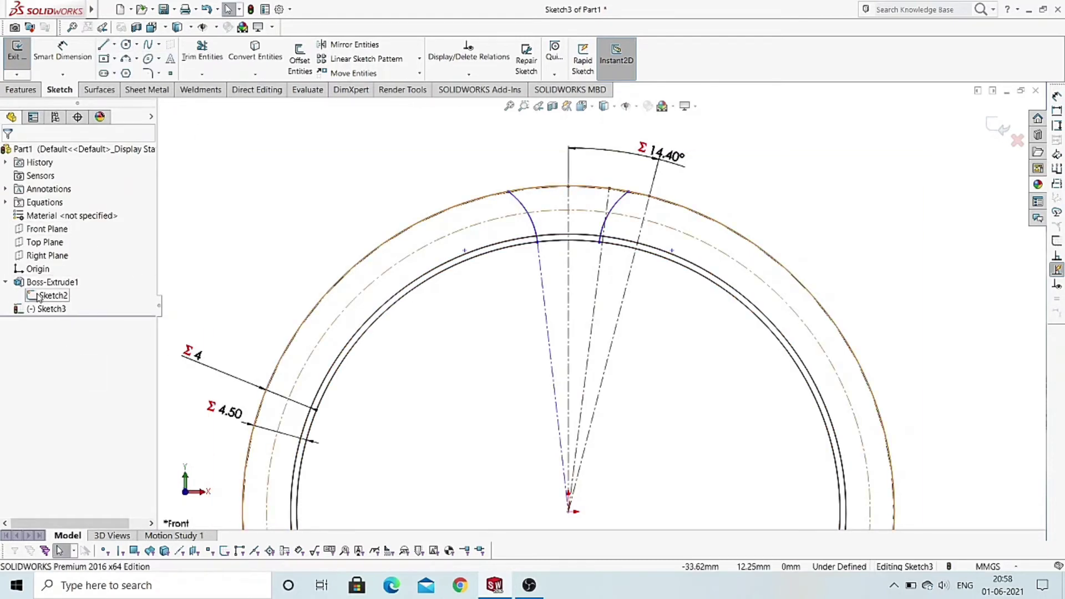
- Draw a horizontal centreline across the tooth from where the flank meets the pitch circle
left_click(115, 46)
left_click(135, 71)
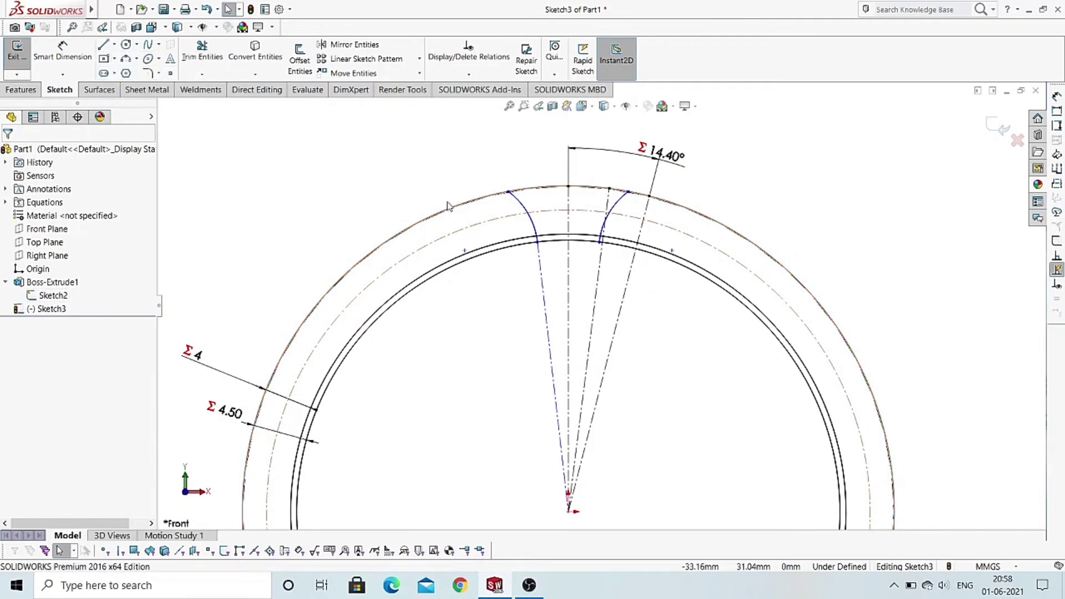
scroll(537, 232, "down", 3)
scroll(554, 231, "down", 3)
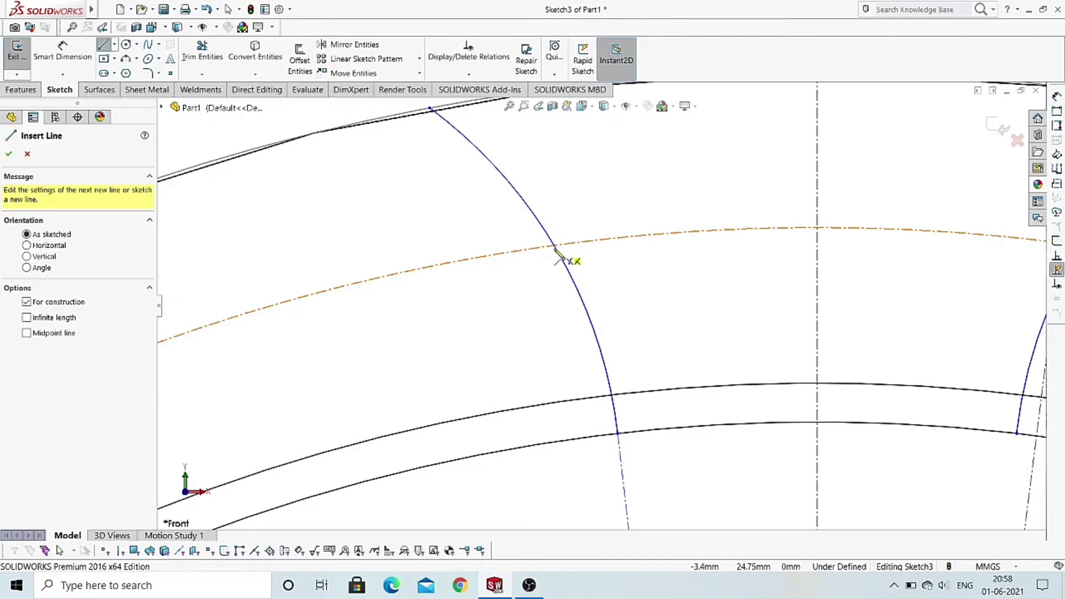
scroll(556, 252, "down", 2)
left_click(566, 256)
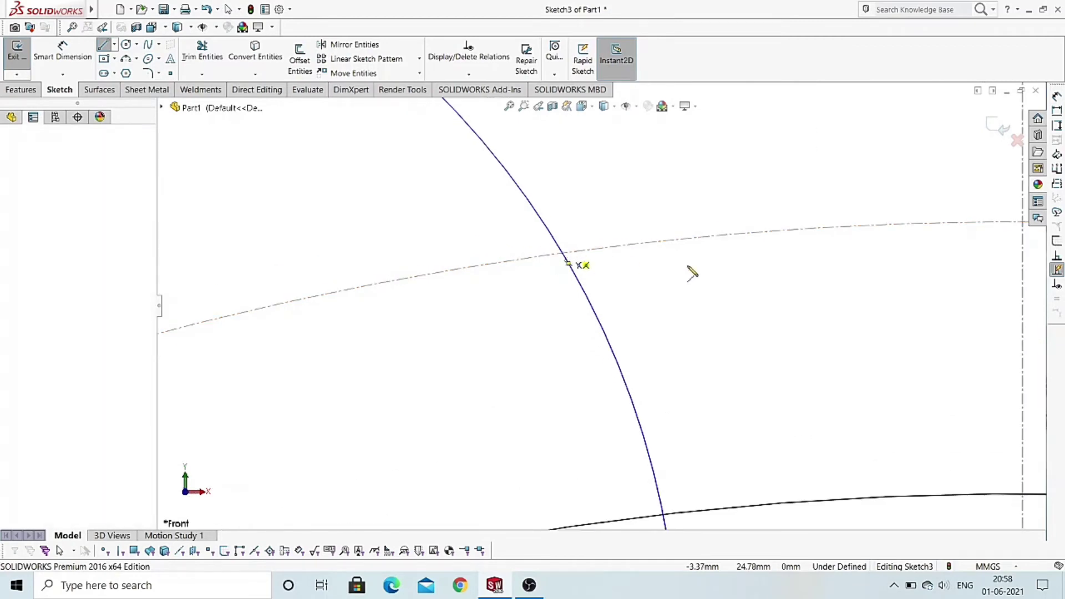
scroll(865, 283, "up", 2)
scroll(857, 296, "up", 2)
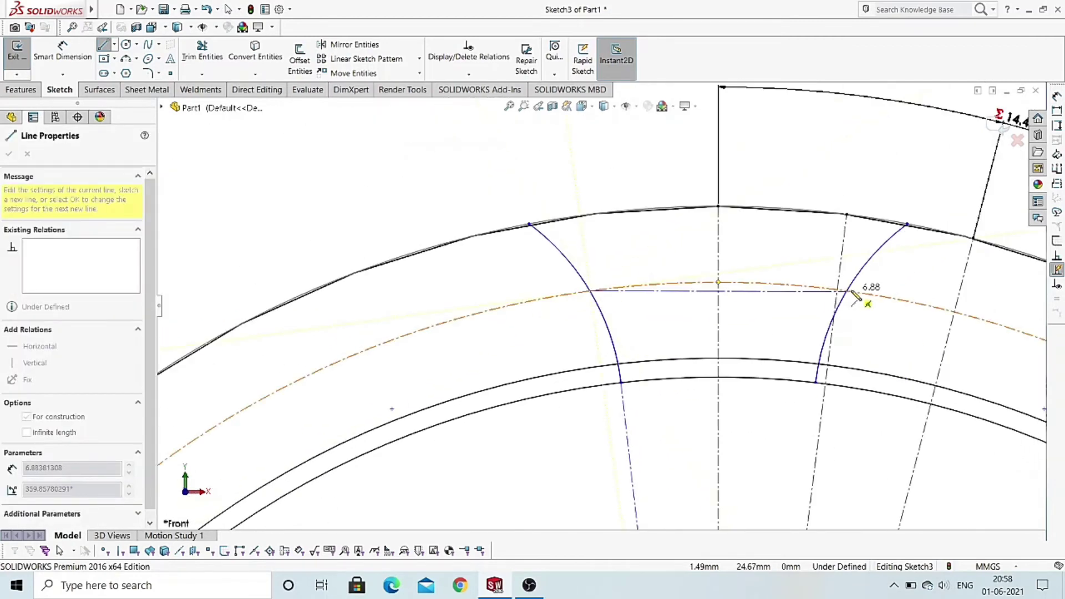
left_click(901, 290)
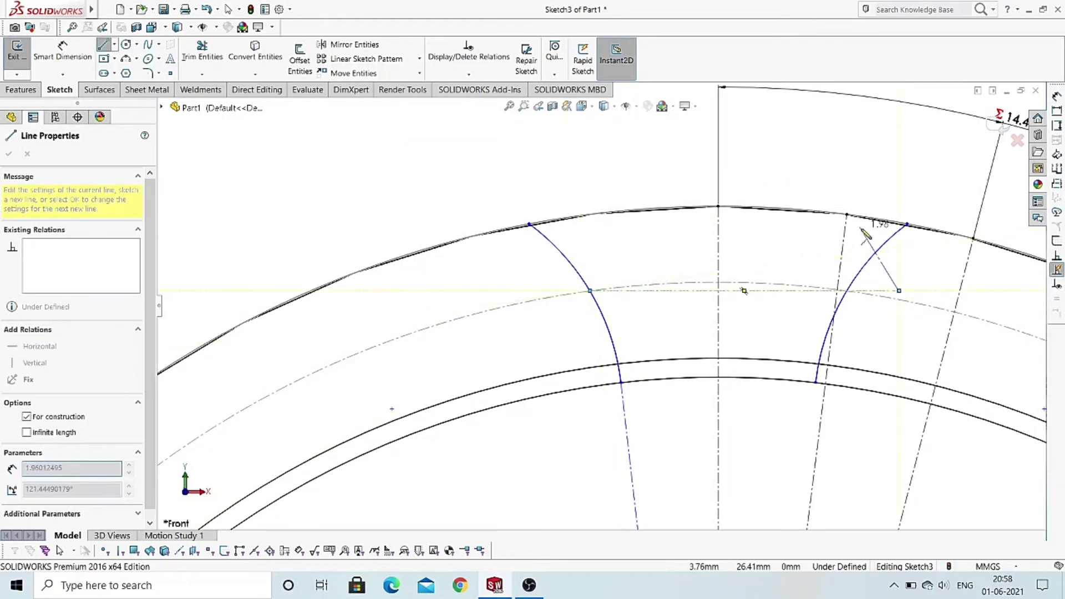
right_click(872, 240)
left_click(873, 240)
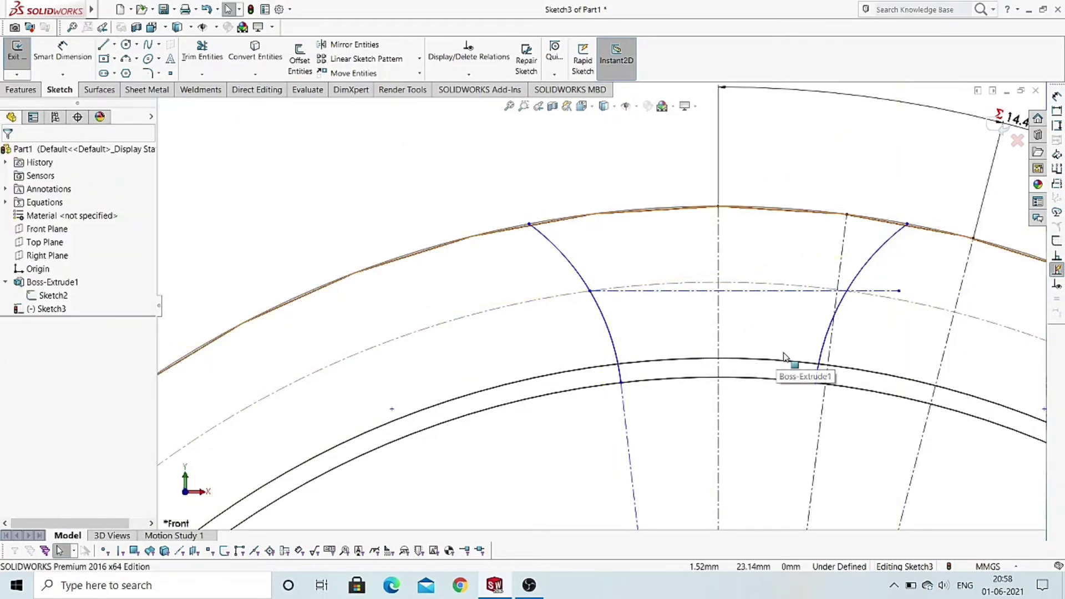
- Pin the point at the intersection of the right flank arc and the pitch circle
scroll(848, 289, "down", 1)
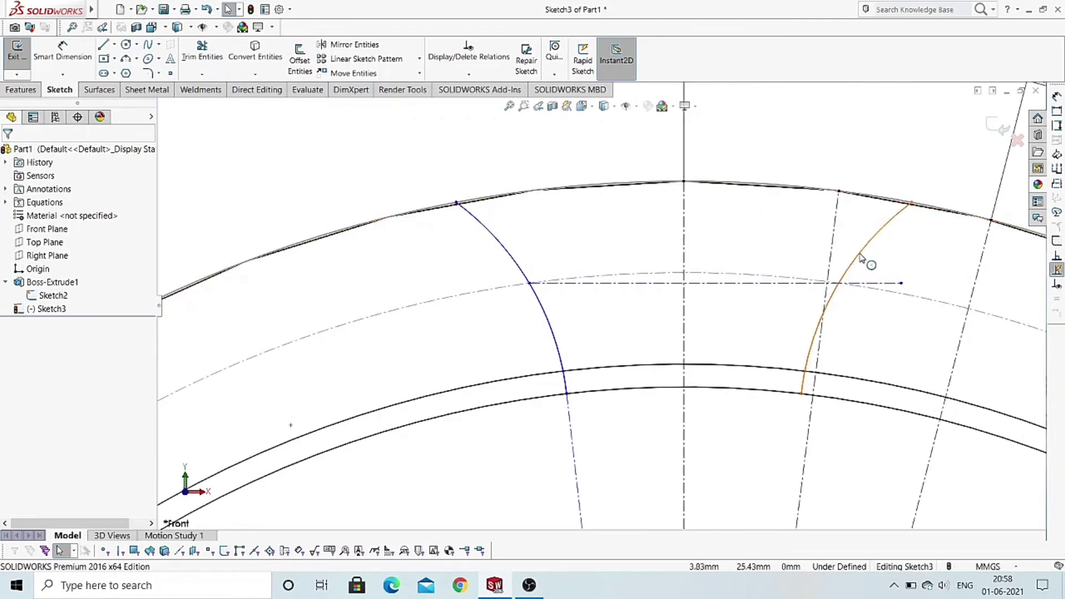
left_click(861, 258)
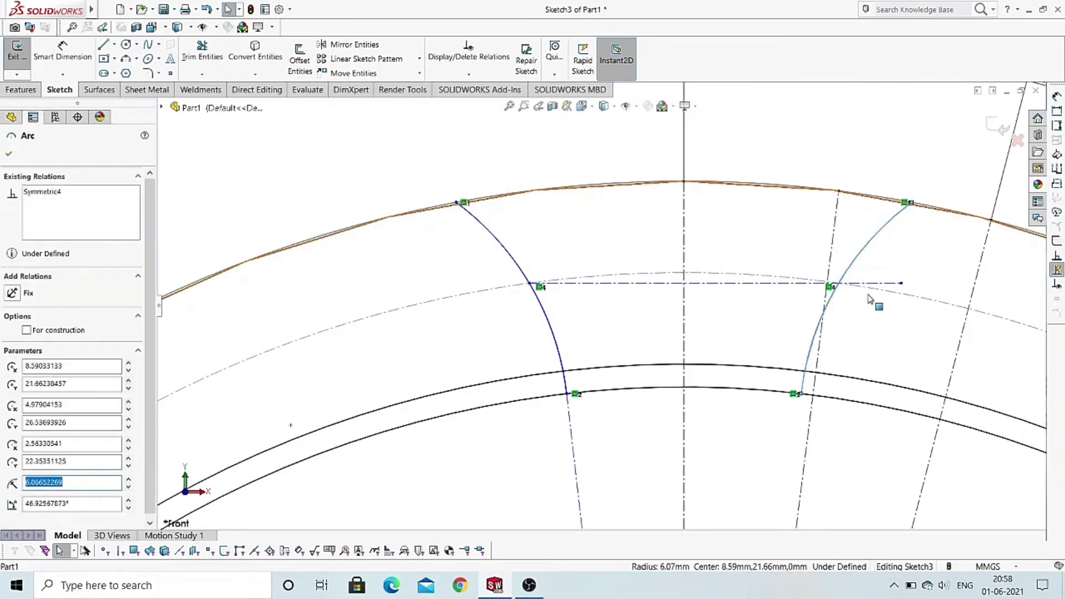
key("Escape")
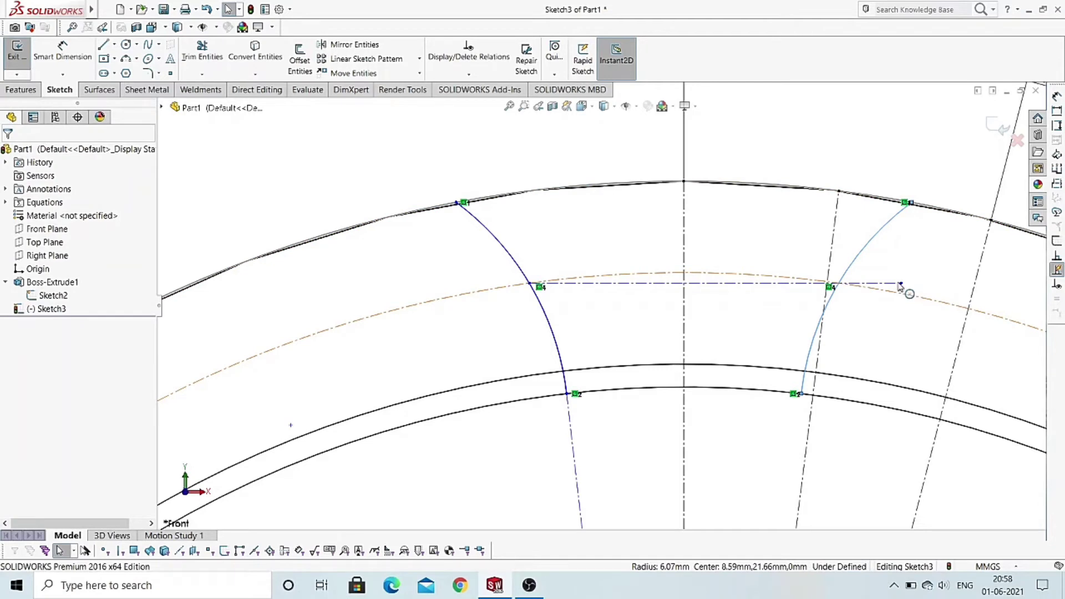
left_click(899, 285)
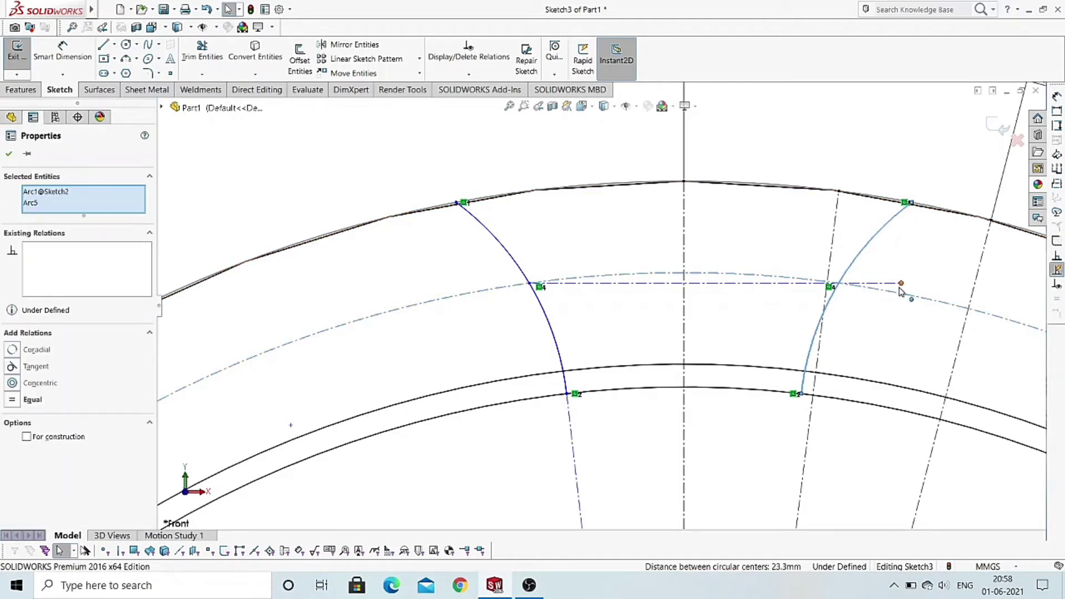
left_click(900, 284, "ctrl")
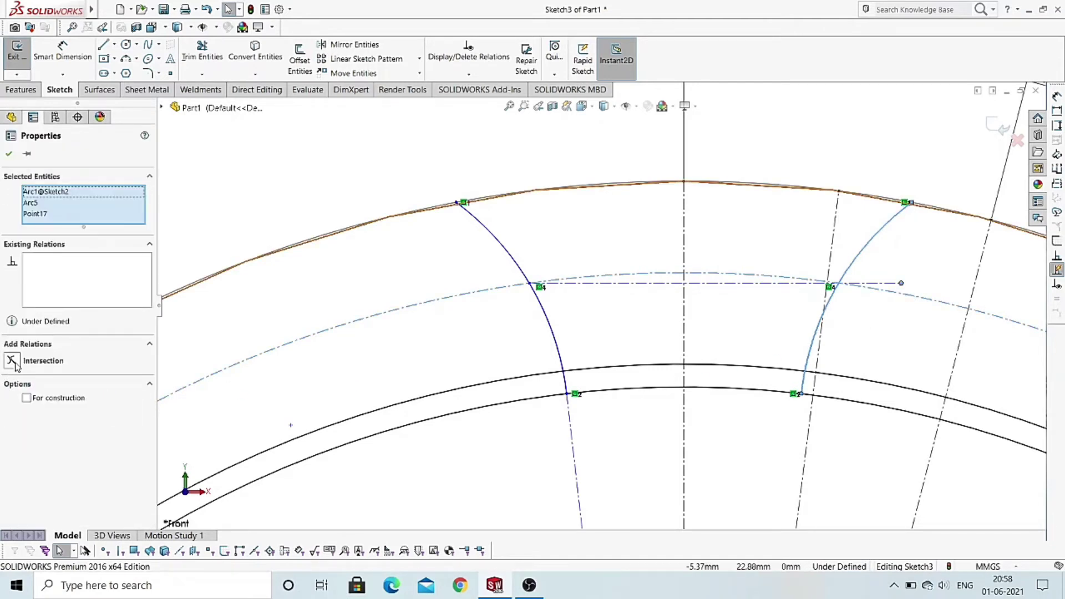
left_click(12, 360)
left_click(9, 156)
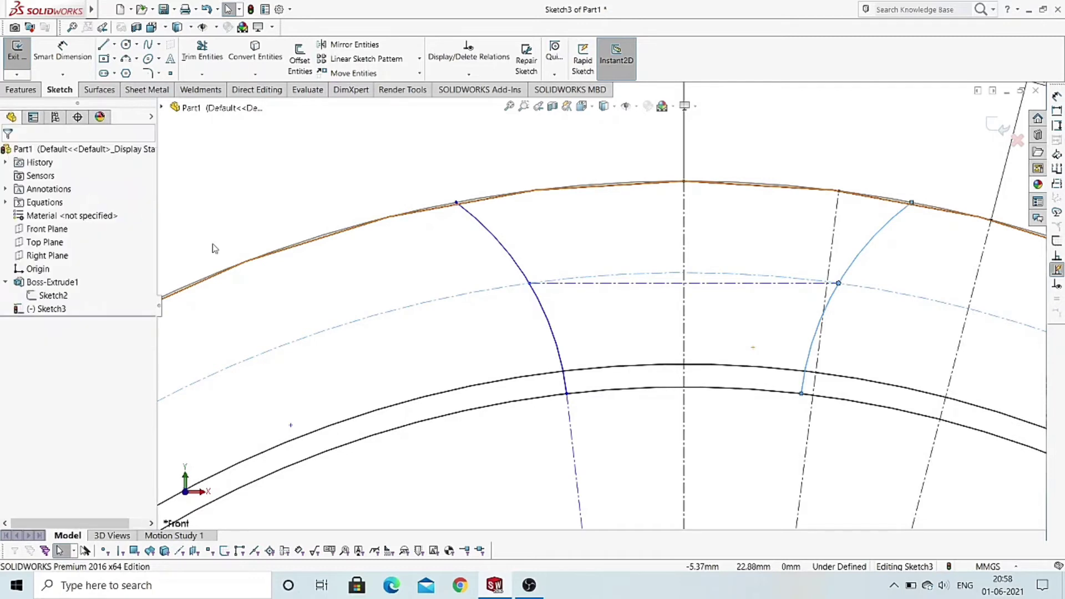
- Draw a centreline from the right flank's pitch point out beyond the flank
left_click(115, 48)
left_click(138, 74)
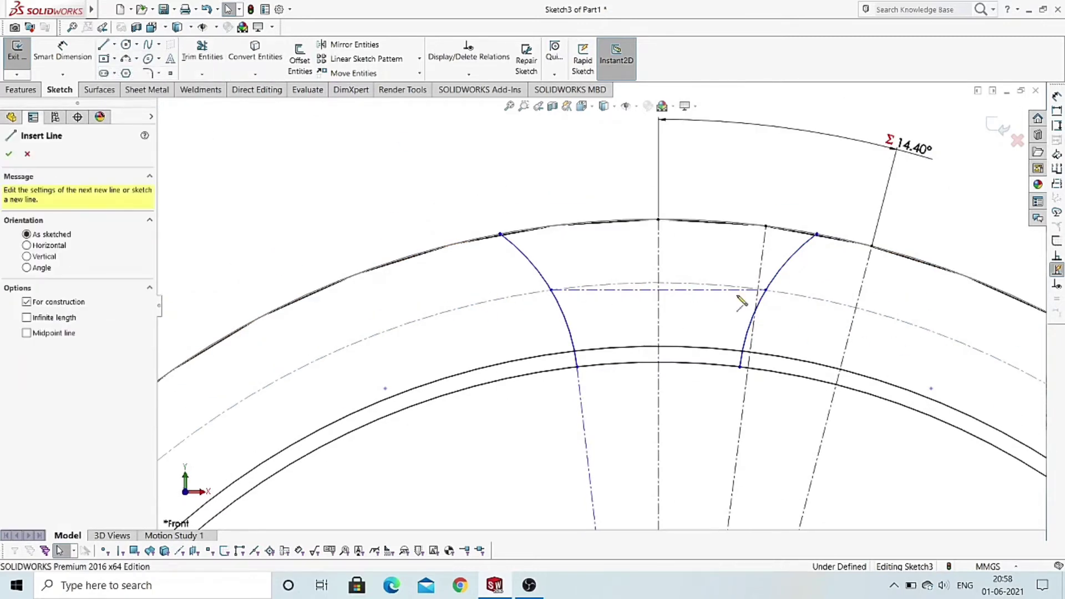
scroll(773, 305, "down", 2)
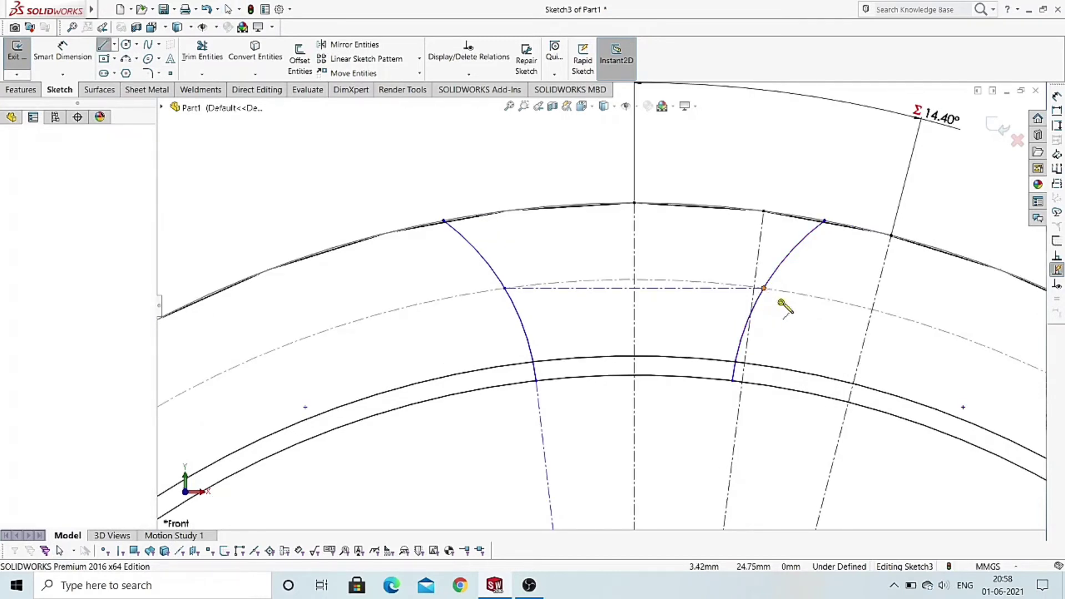
left_click(764, 287)
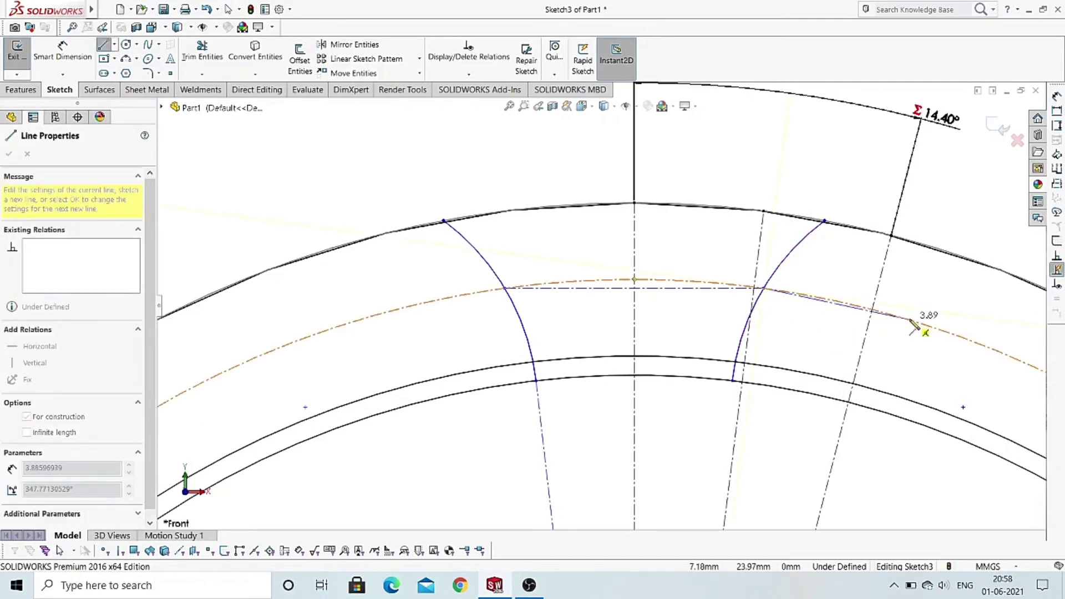
left_click(909, 320)
right_click(866, 265)
left_click(878, 273)
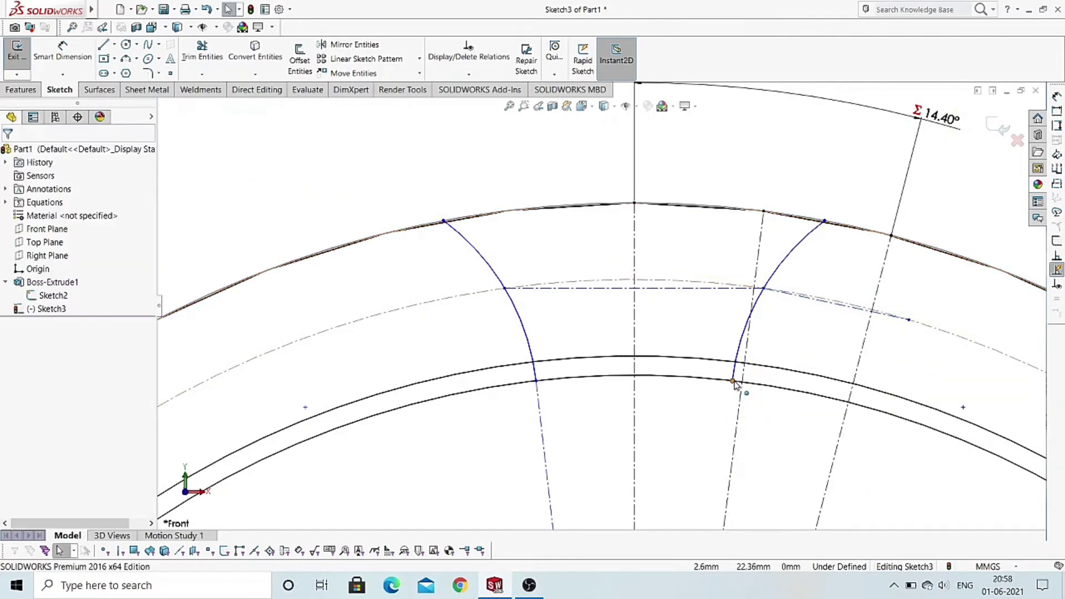
- Drag the flank's lower endpoint onto the root circle
mouse_move(732, 381)
left_mouse_down()
mouse_move(661, 388)
mouse_move(661, 377)
left_mouse_up()
right_click(447, 162)
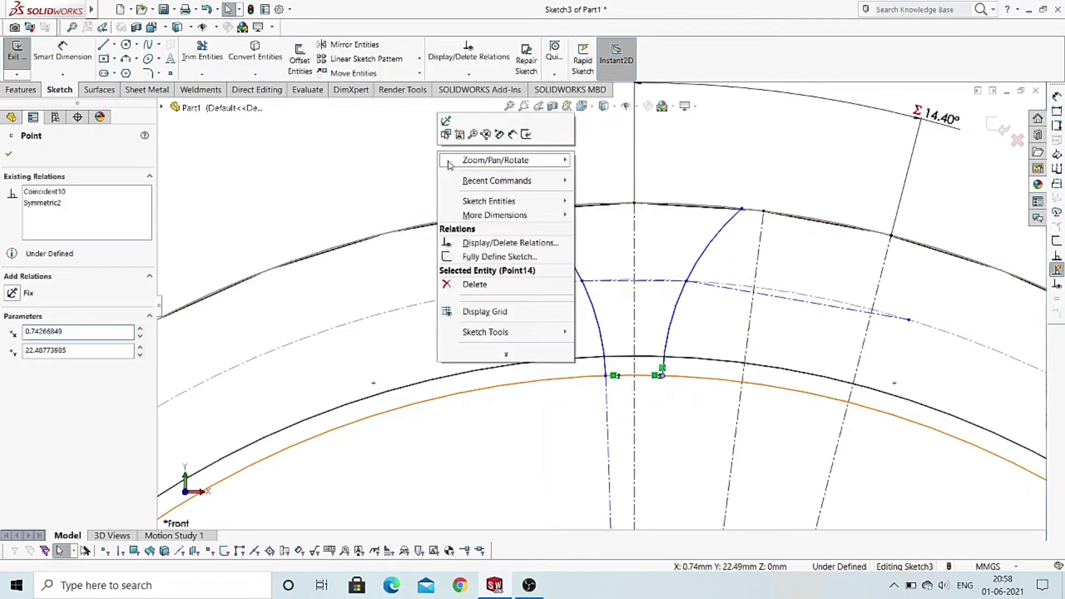
left_click(405, 167)
- Make the new construction line equal in length to the flank-to-flank chord
scroll(776, 355, "down", 3)
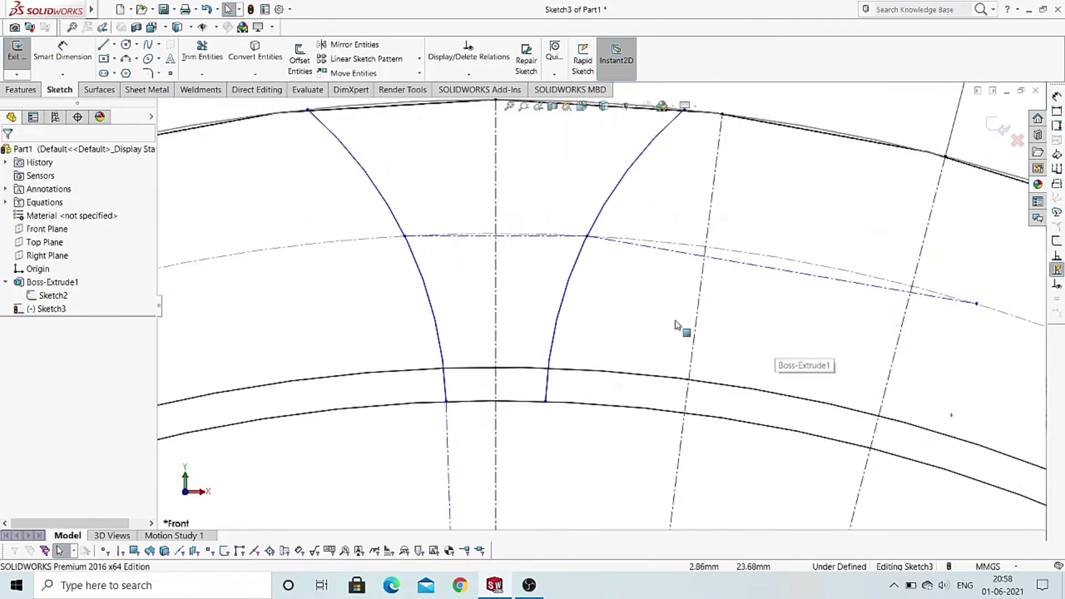
scroll(510, 242, "down", 2)
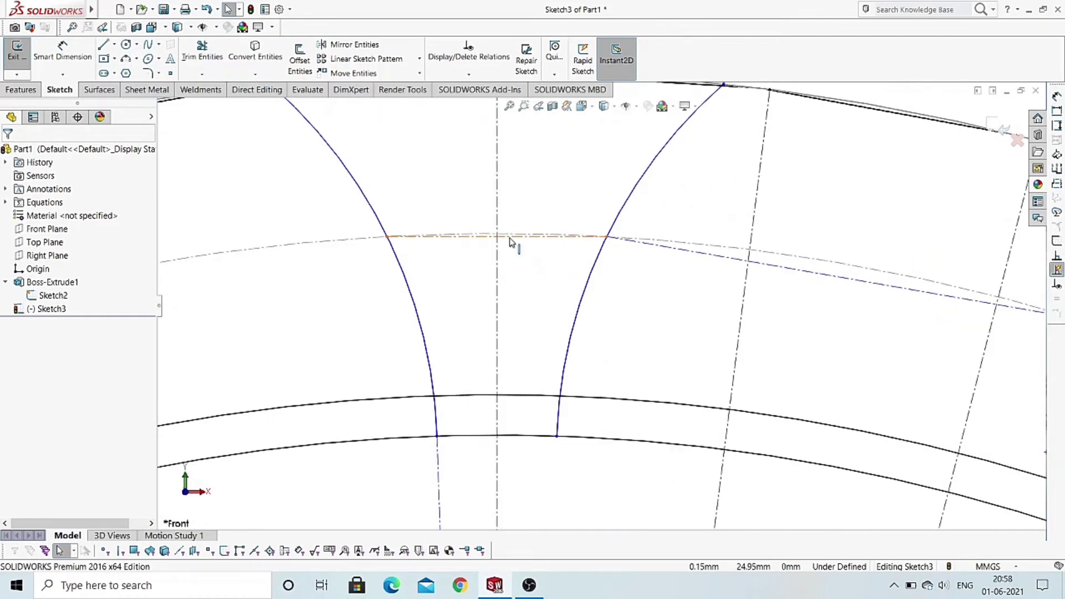
left_click(548, 263)
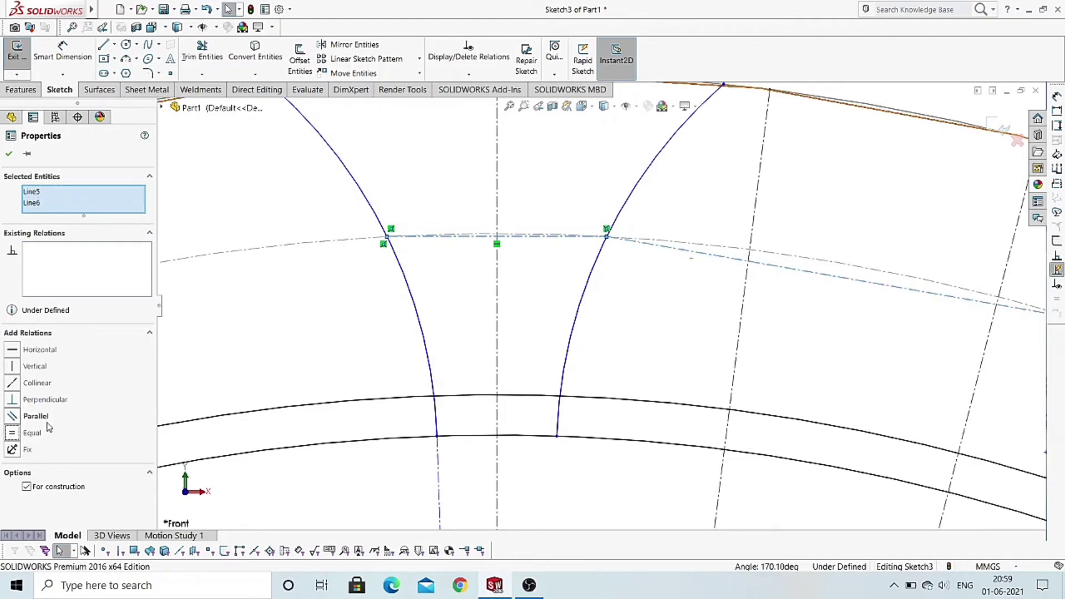
left_click(13, 434)
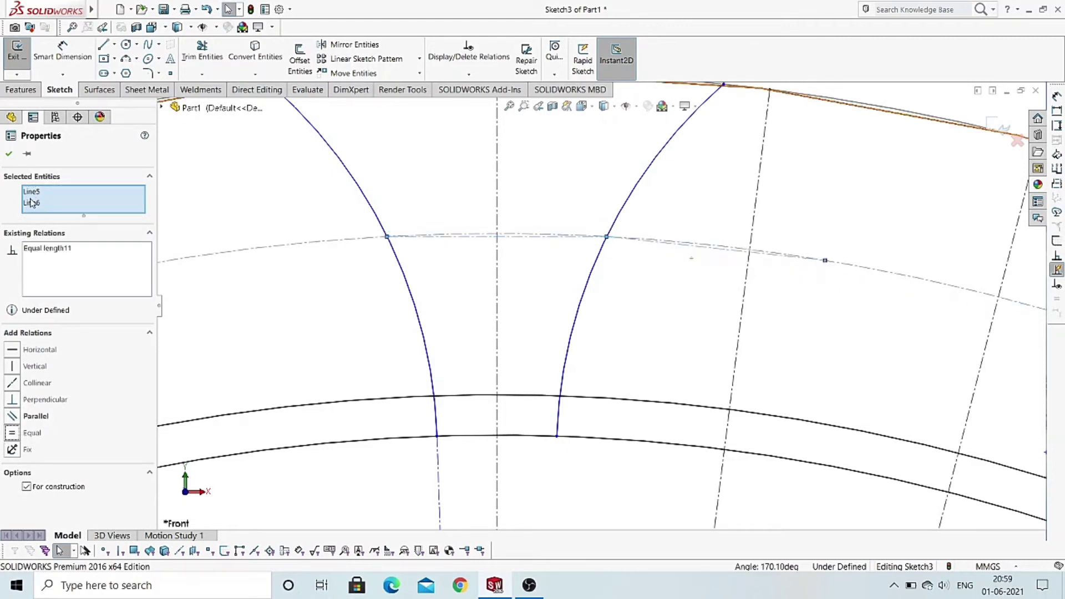
left_click(8, 155)
- Make the construction line off the right flank perpendicular to its neighbouring construction line
scroll(677, 299, "up", 3)
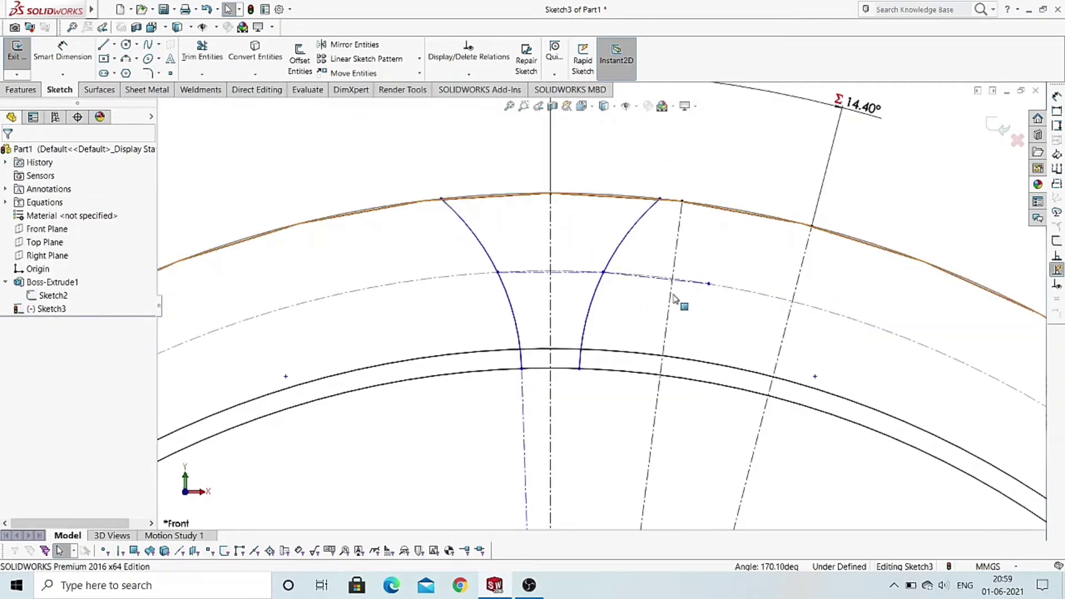
scroll(686, 297, "down", 2)
scroll(685, 298, "down", 2)
scroll(624, 274, "down", 2)
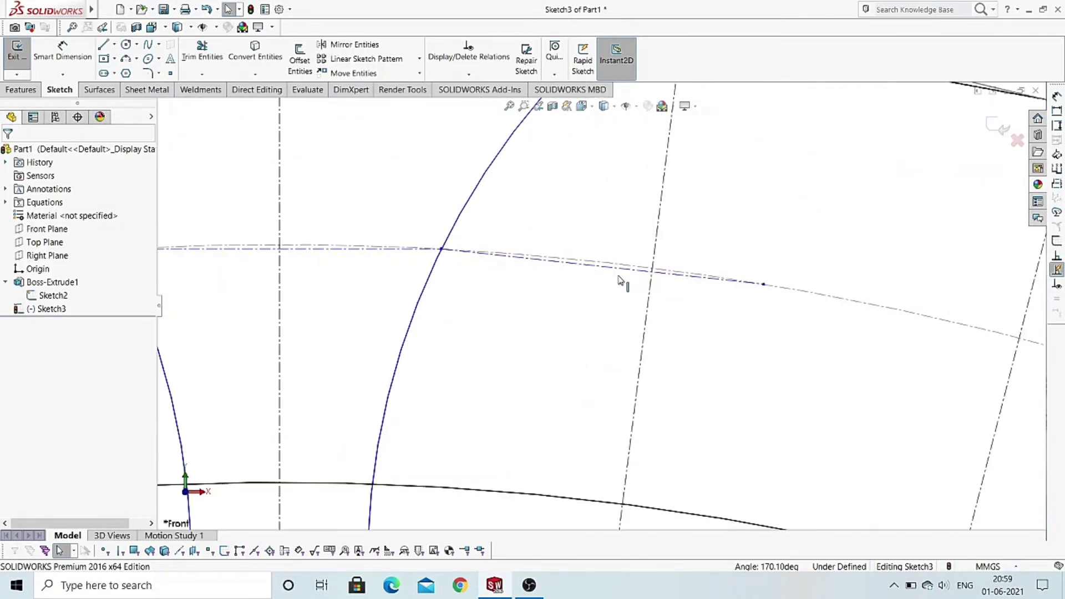
left_click(607, 268)
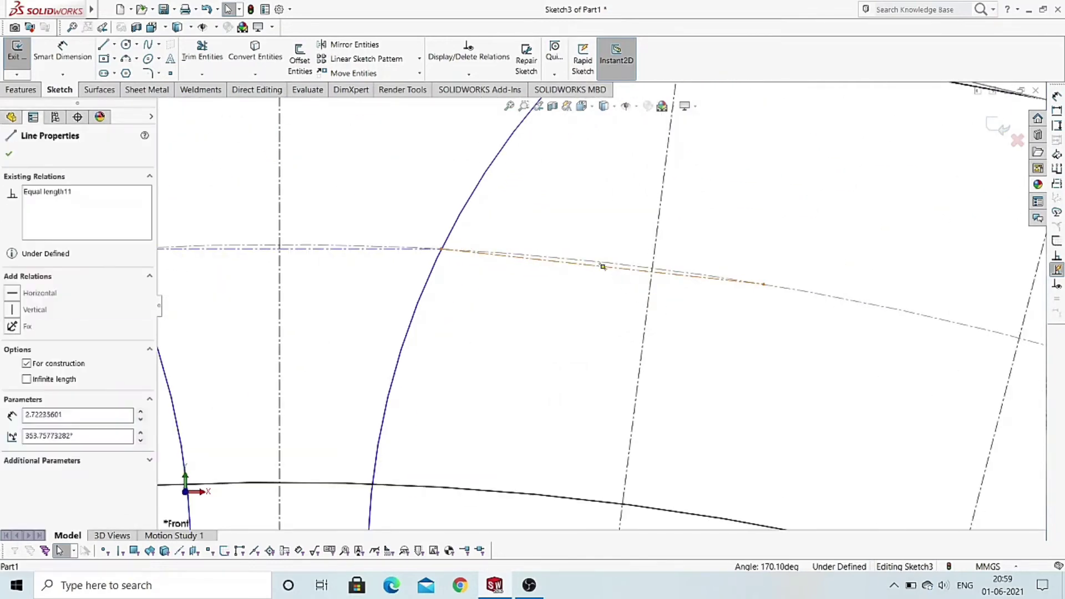
left_click(656, 254)
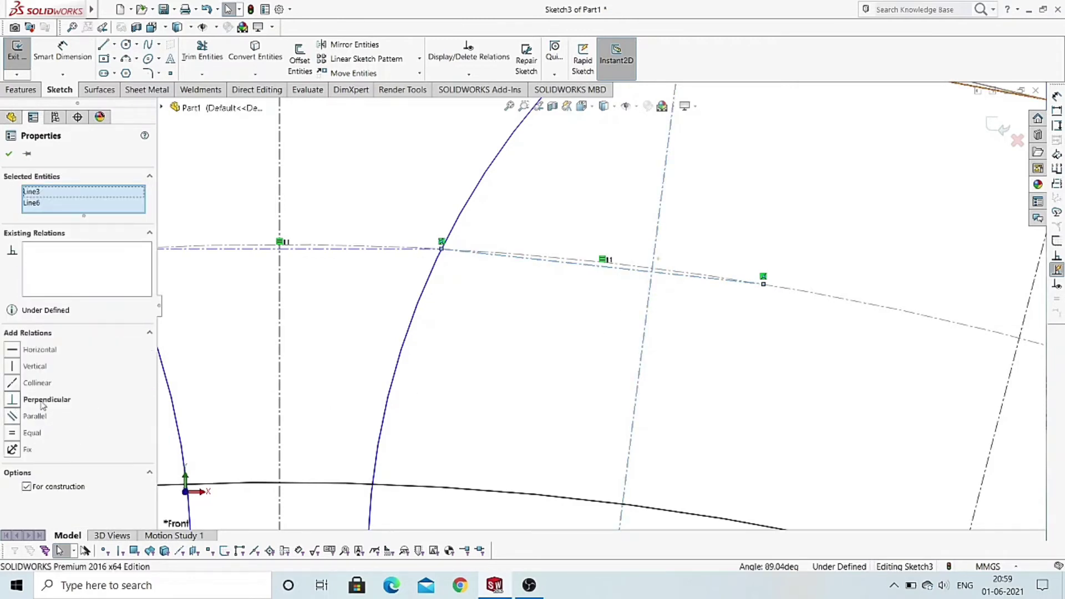
left_click(8, 402)
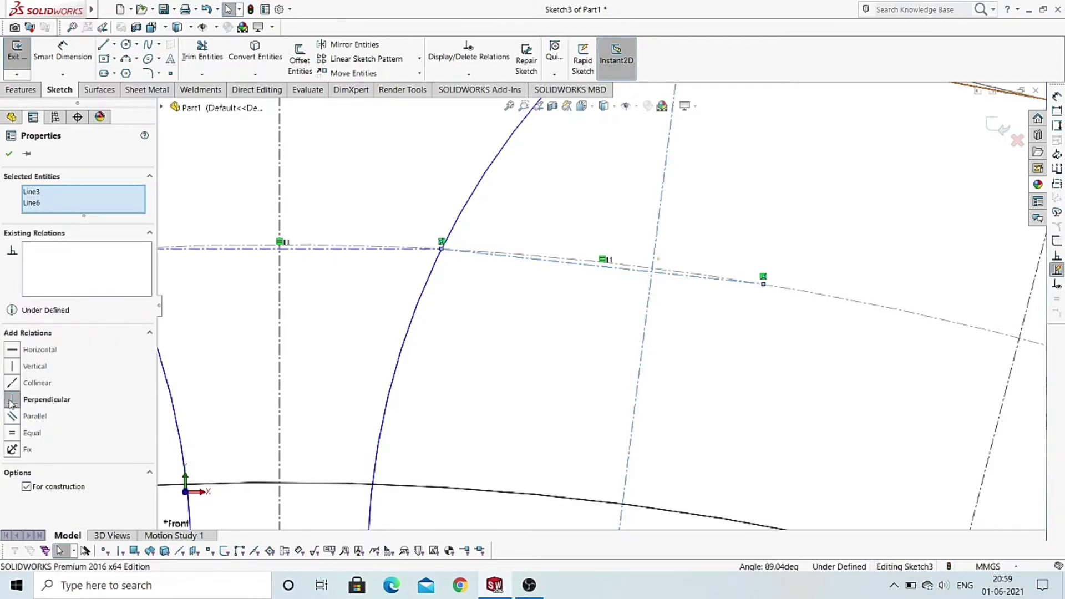
left_click(9, 155)
scroll(607, 377, "up", 5)
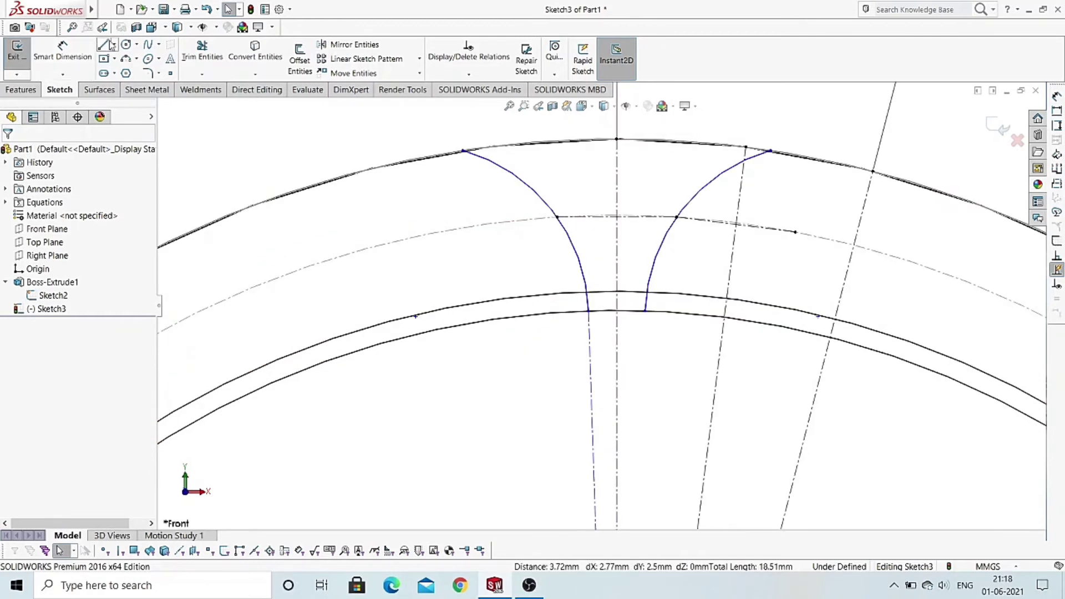
- Draw a construction centerline from the outer circle down past the root circle
left_click(113, 45)
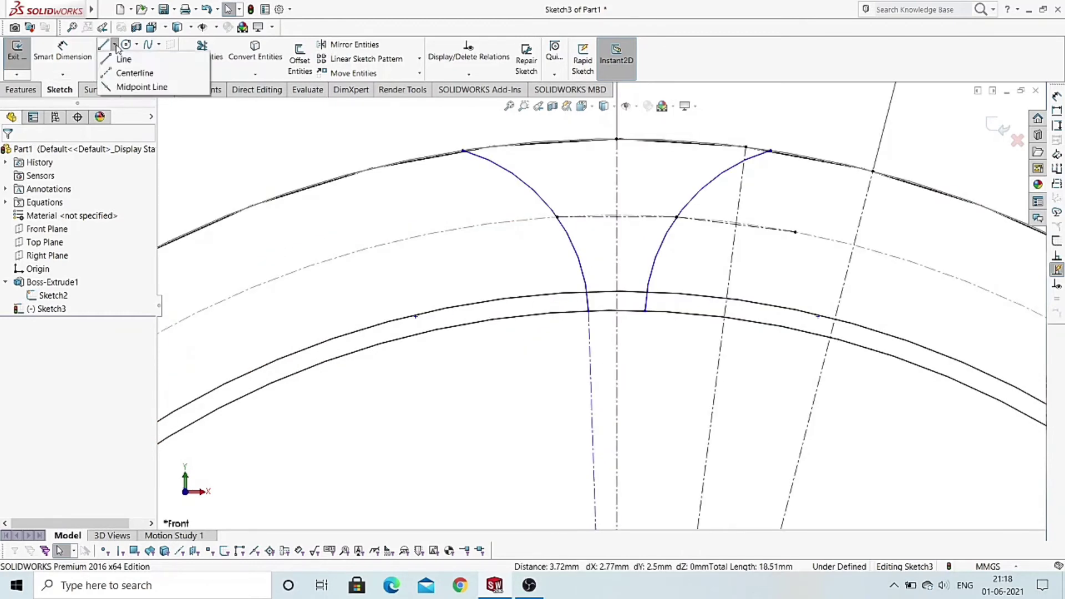
left_click(133, 71)
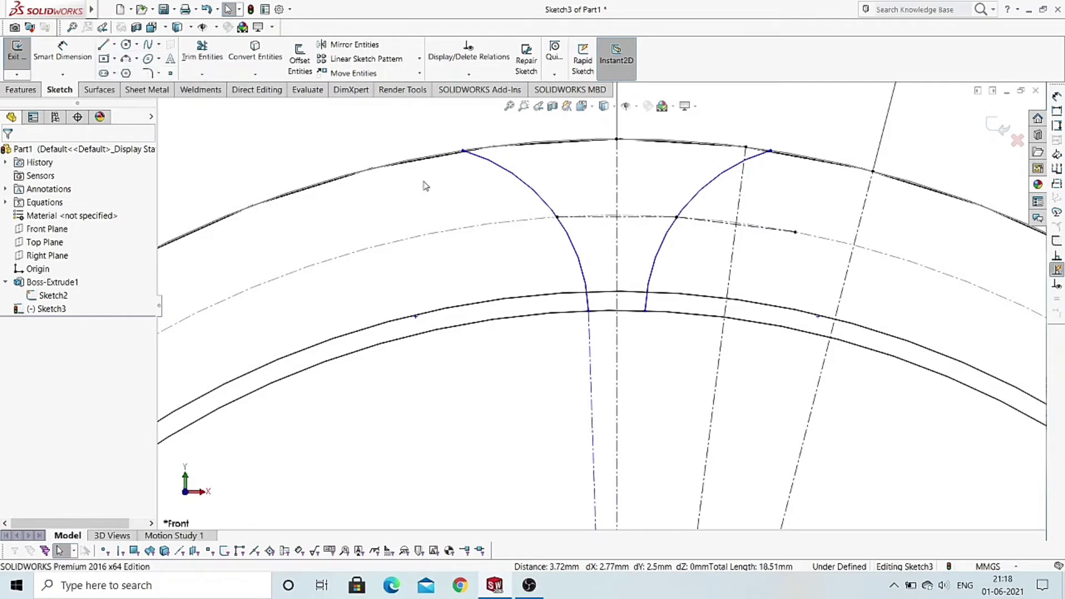
left_click(442, 155)
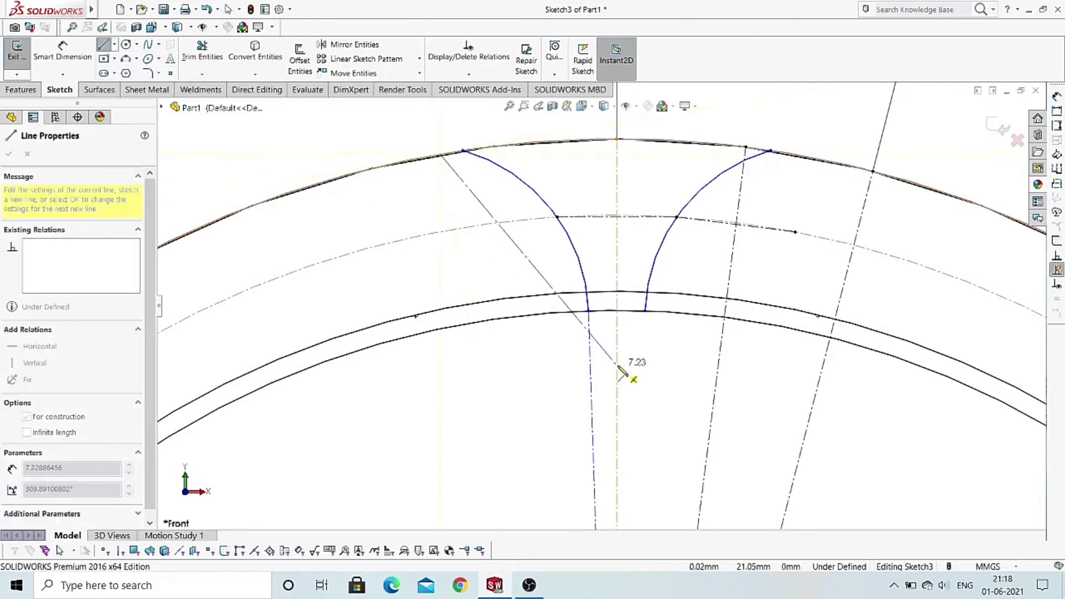
left_click(616, 366)
right_click(653, 362)
left_click(675, 369)
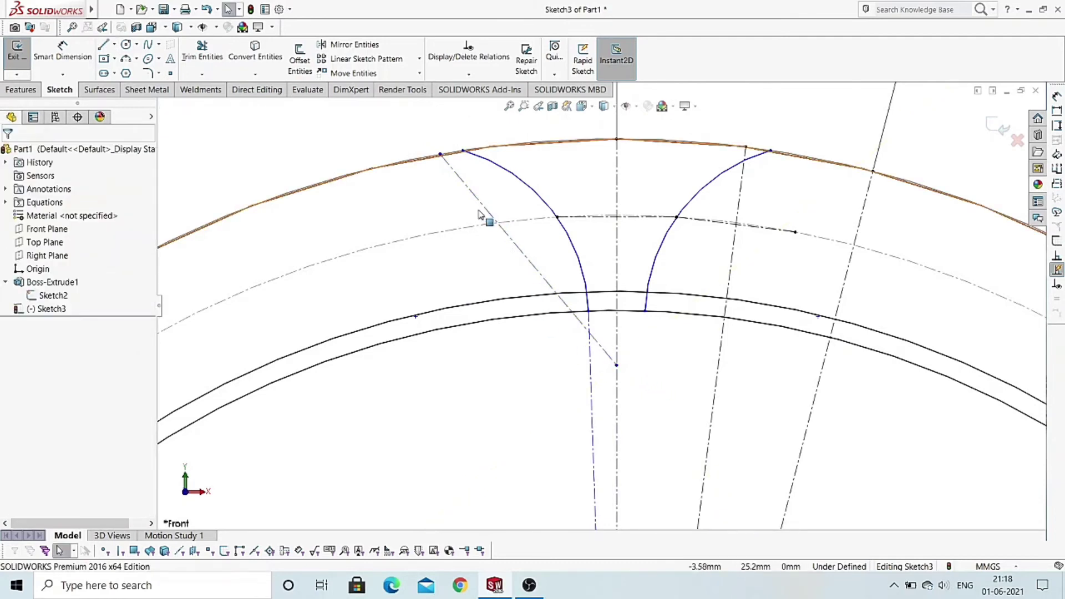
- Make the centerline tangent to the left tooth flank arc
left_click(506, 221)
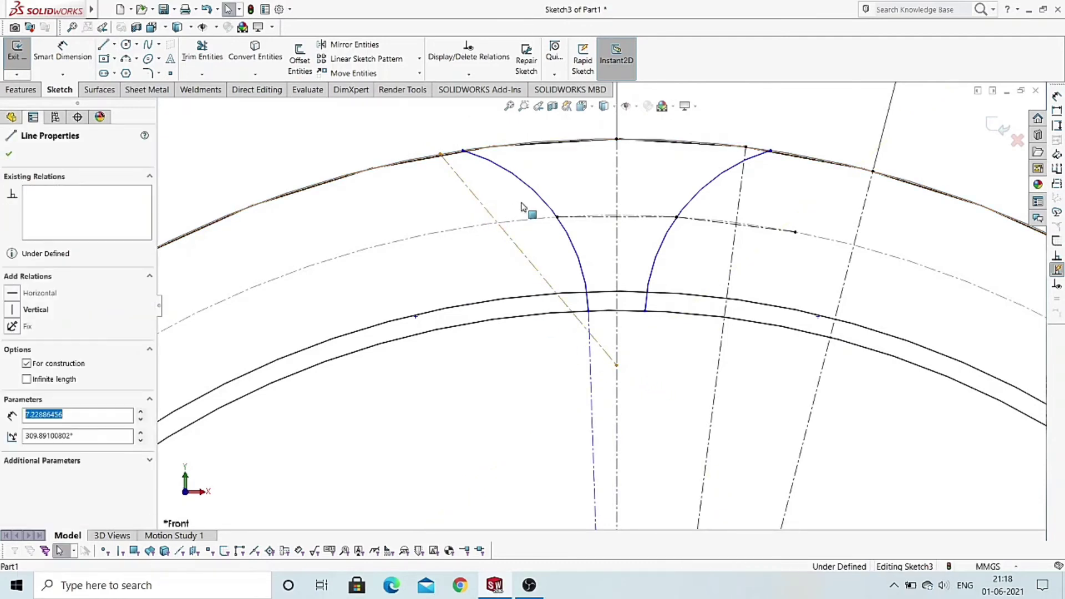
left_click(526, 188, "ctrl")
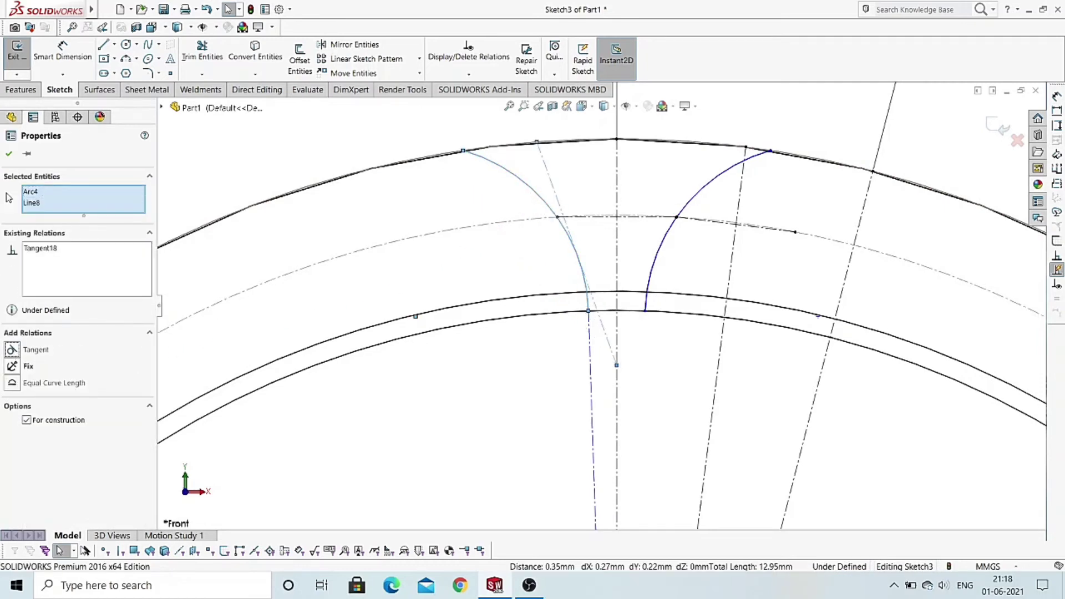
left_click(7, 154)
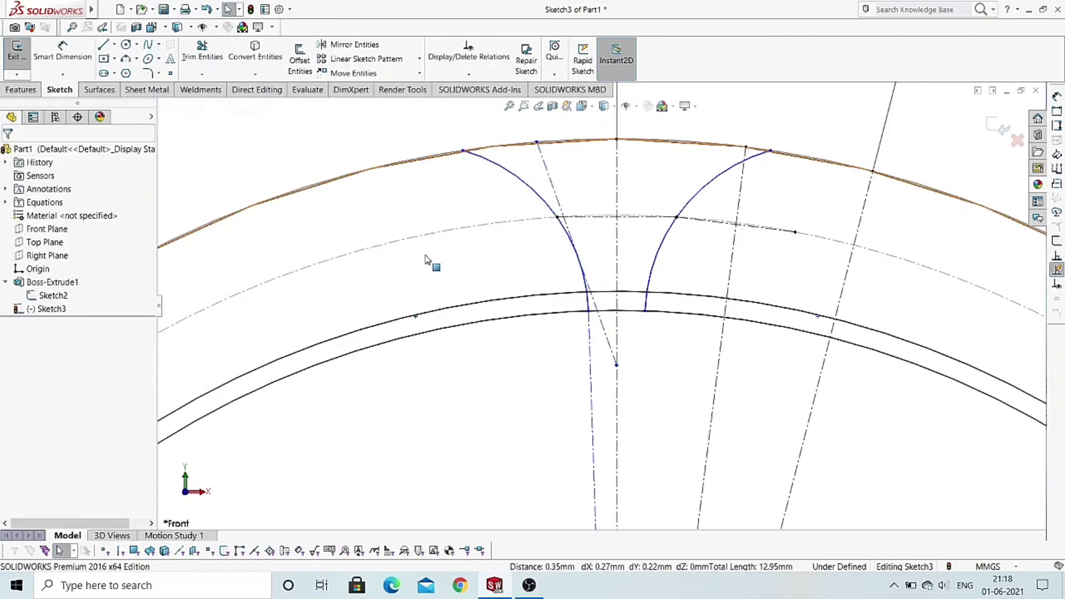
scroll(559, 226, "down", 4)
scroll(577, 237, "down", 1)
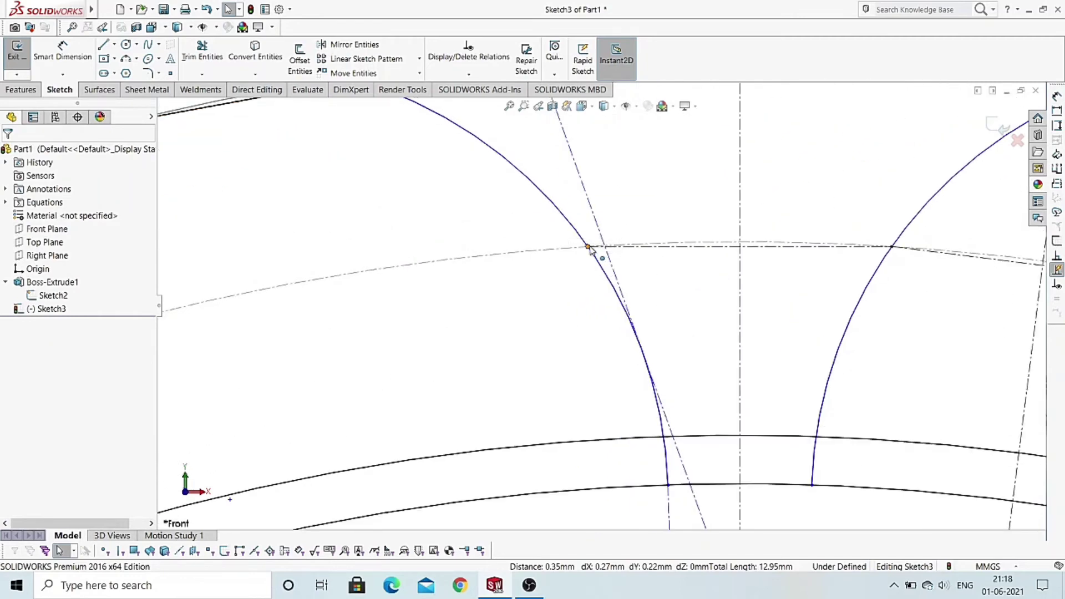
- Make the centerline coincident with the left flank's point on the pitch circle
left_click(588, 246)
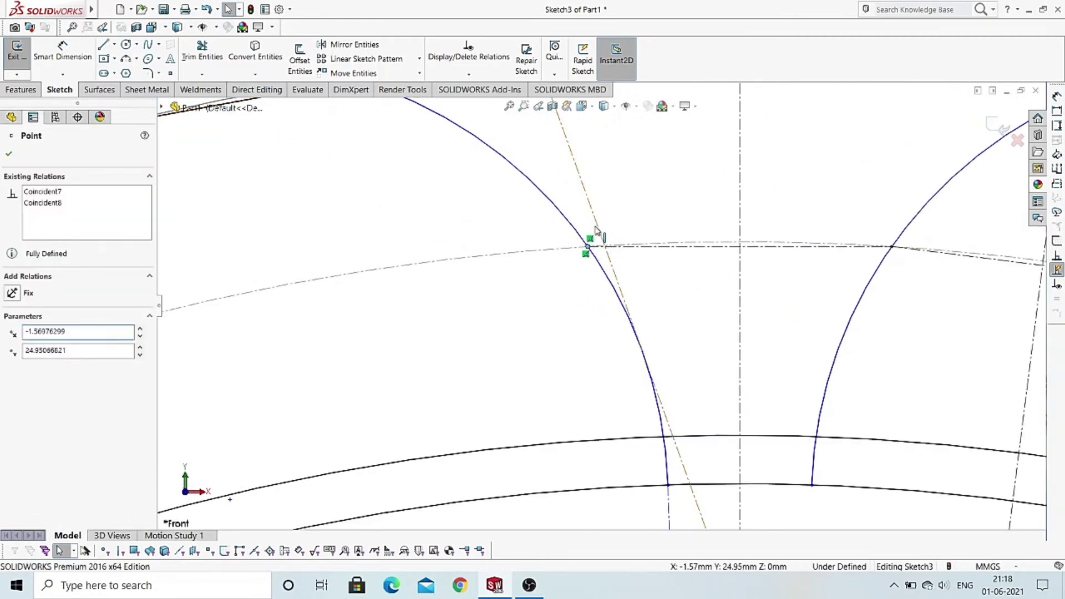
left_click(616, 277)
left_click(638, 339, "ctrl")
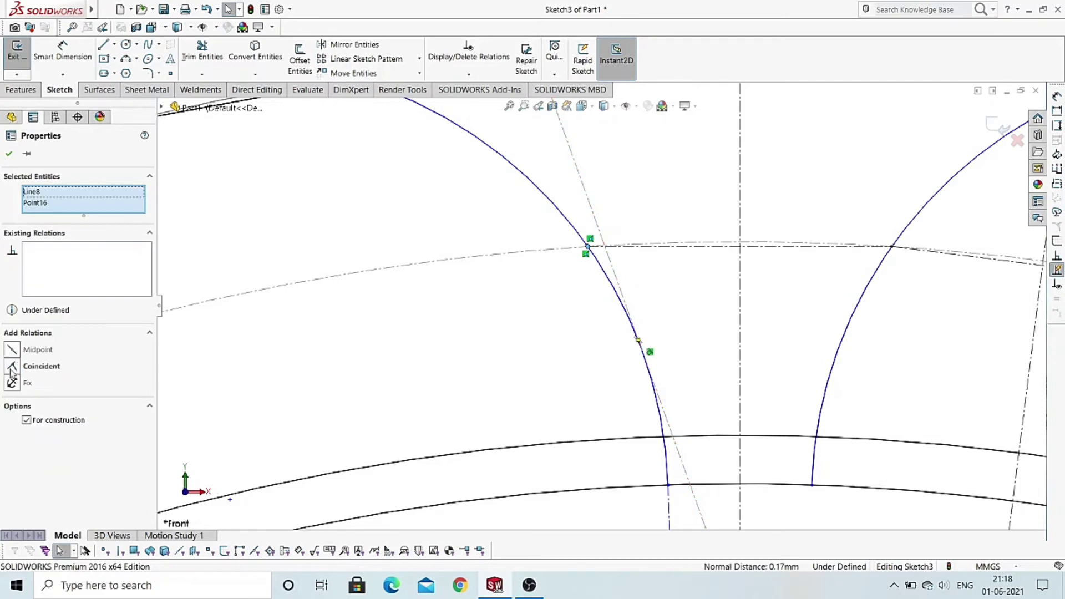
left_click(11, 365)
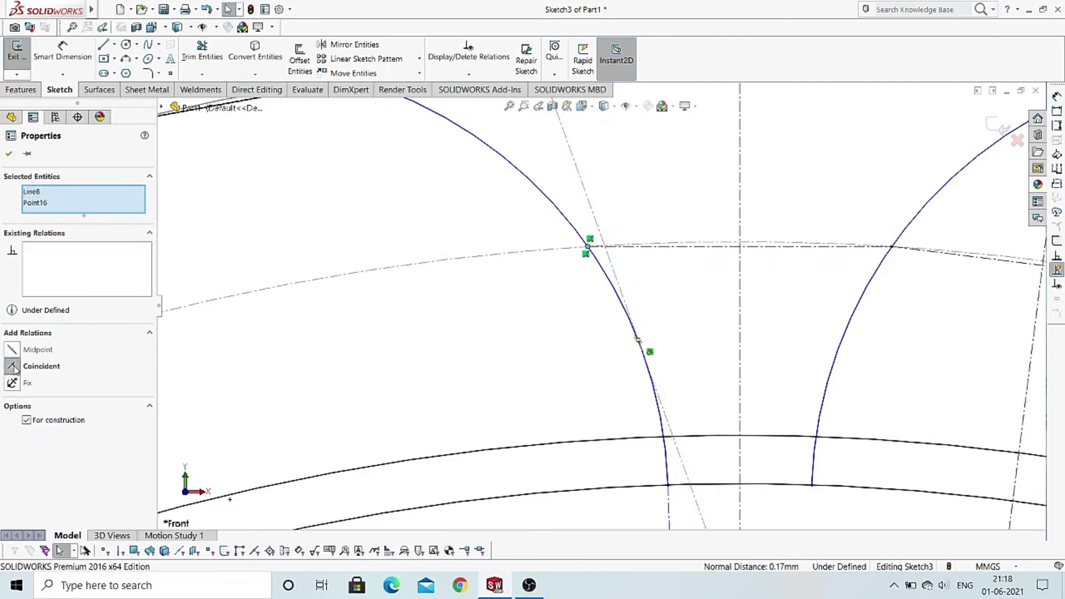
left_click(9, 155)
scroll(535, 399, "down", 1)
scroll(610, 293, "down", 2)
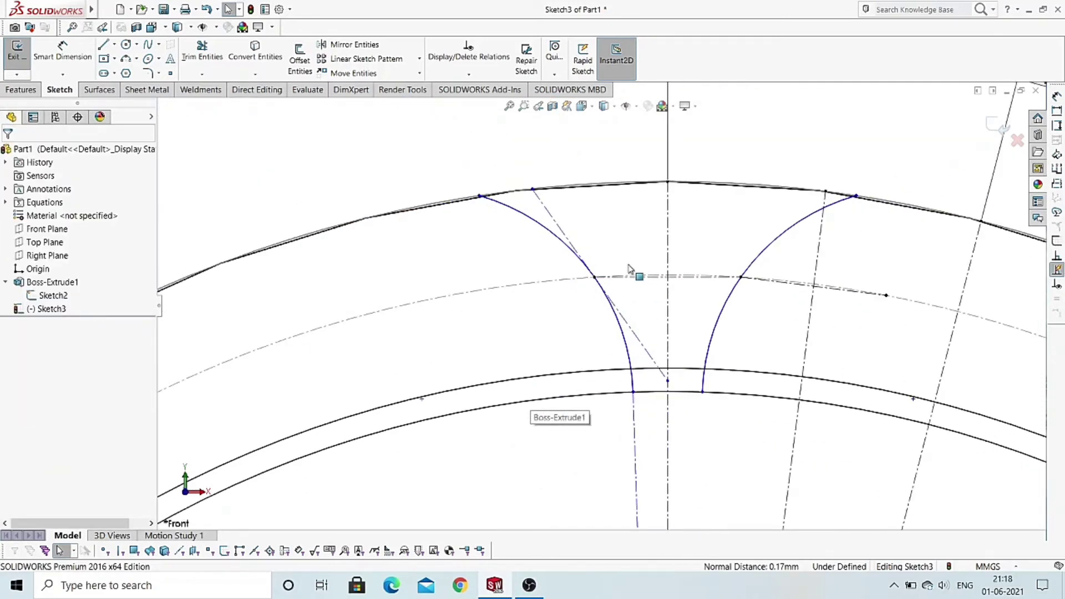
- Dimension the angle between the tangent construction line and the vertical centre line
left_click(76, 53)
left_click(547, 210)
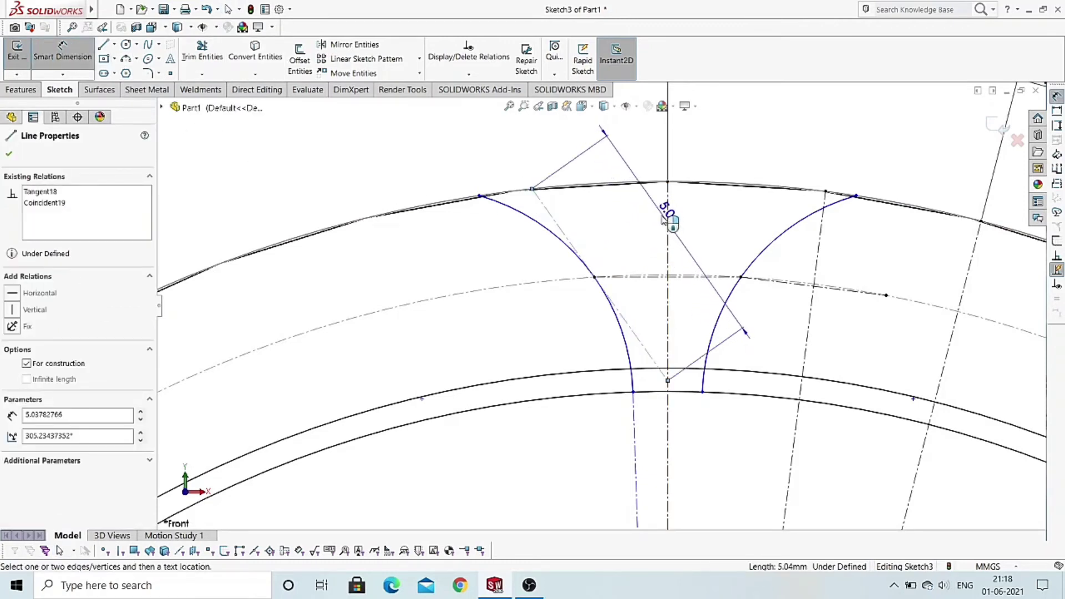
left_click(668, 217)
left_click(605, 171)
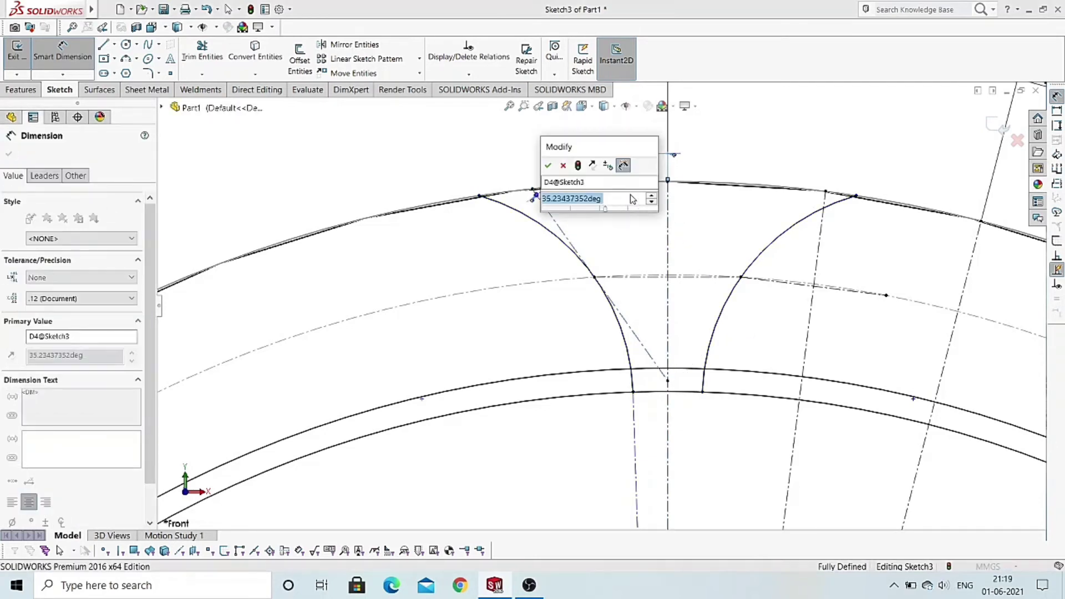
- Link that angle to the Pressure Angle global variable so it reads 20°
type("=")
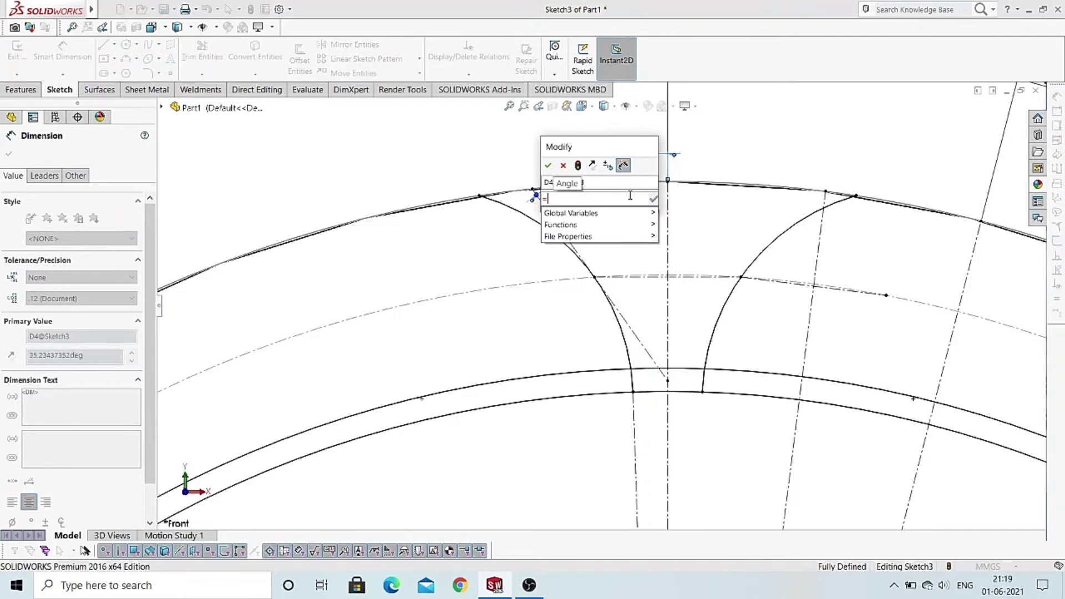
mouse_move(572, 213)
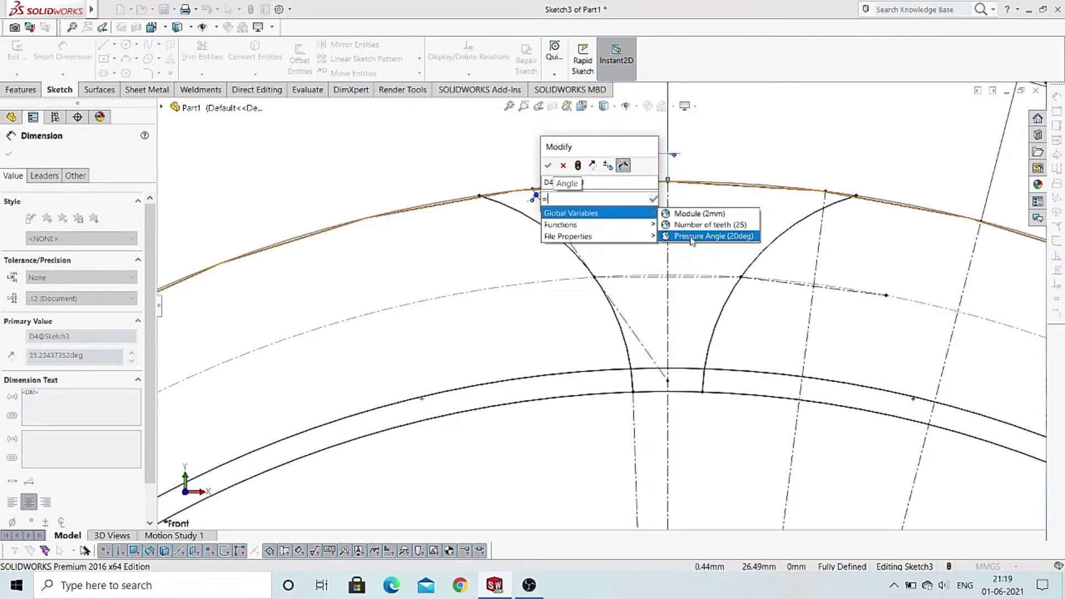
left_click(691, 238)
left_click(653, 200)
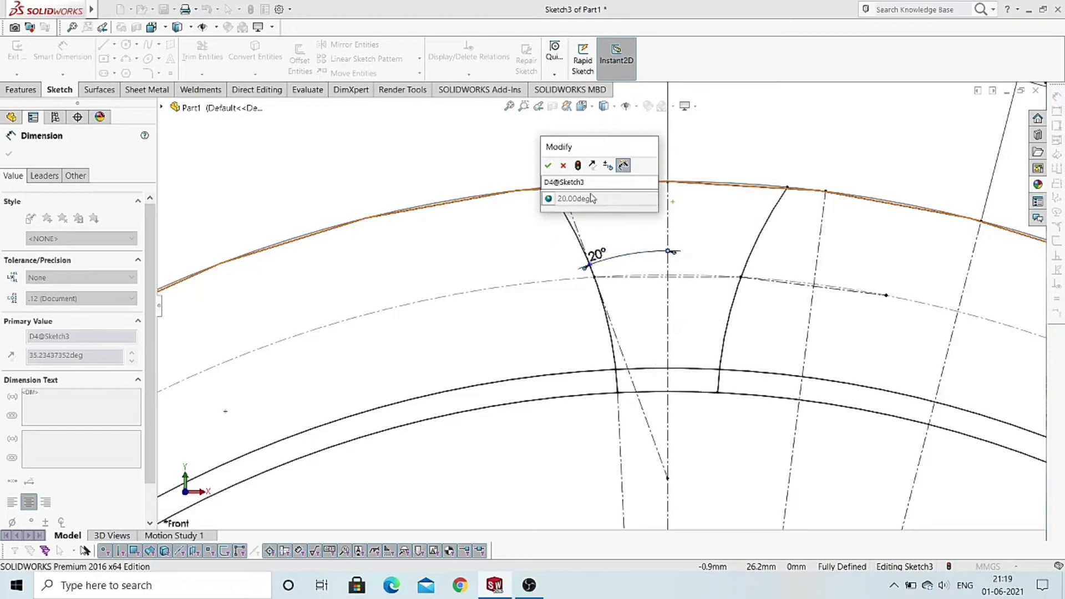
left_click(548, 165)
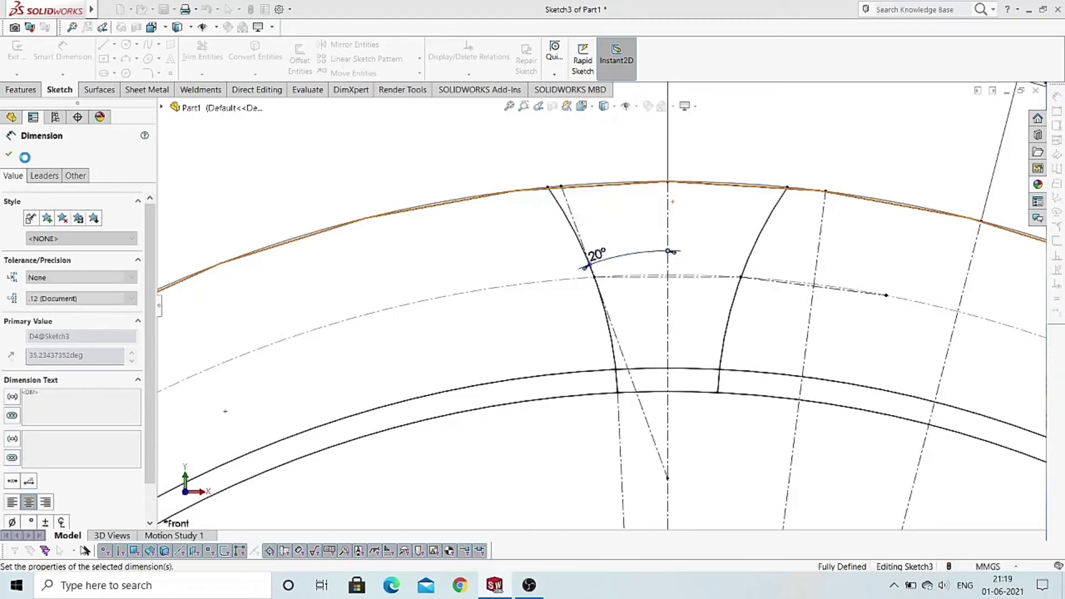
left_click(8, 154)
scroll(582, 278, "up", 3)
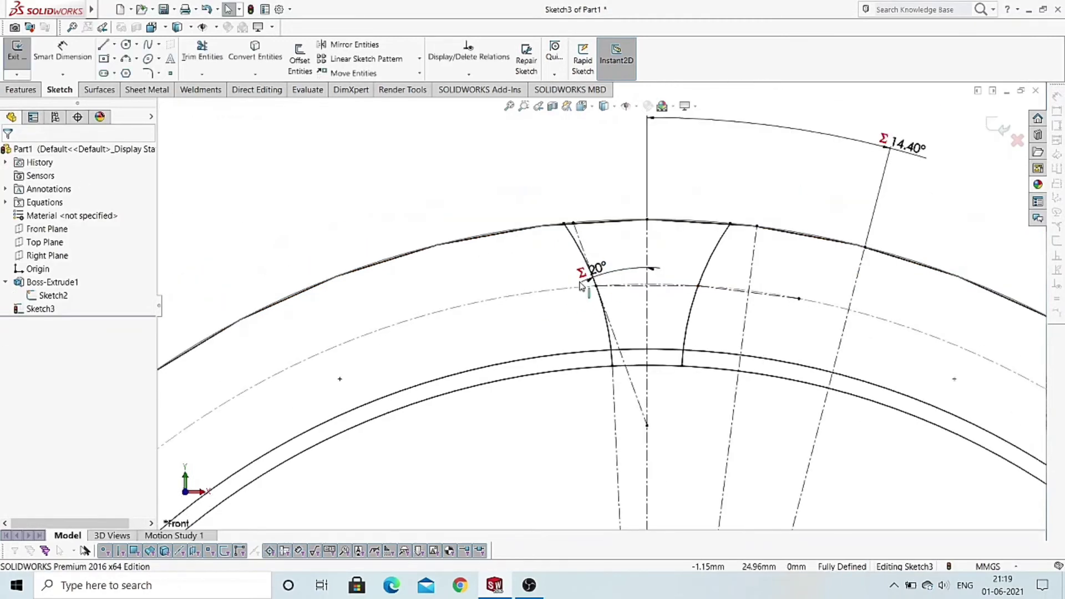
scroll(638, 332, "up", 2)
scroll(626, 349, "up", 2)
scroll(638, 360, "down", 1)
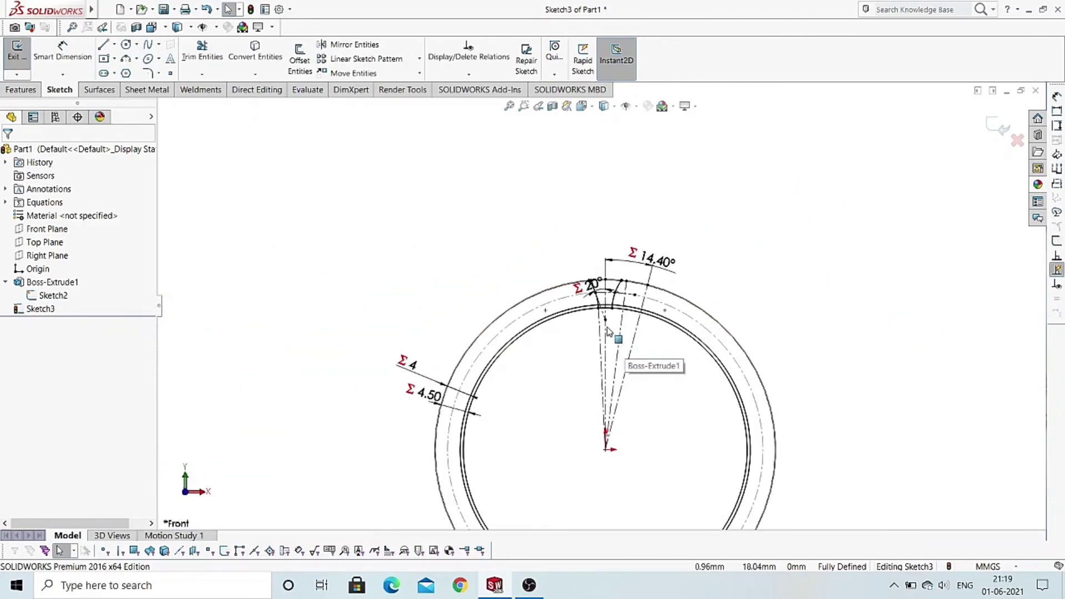
scroll(637, 355, "down", 2)
scroll(610, 311, "down", 2)
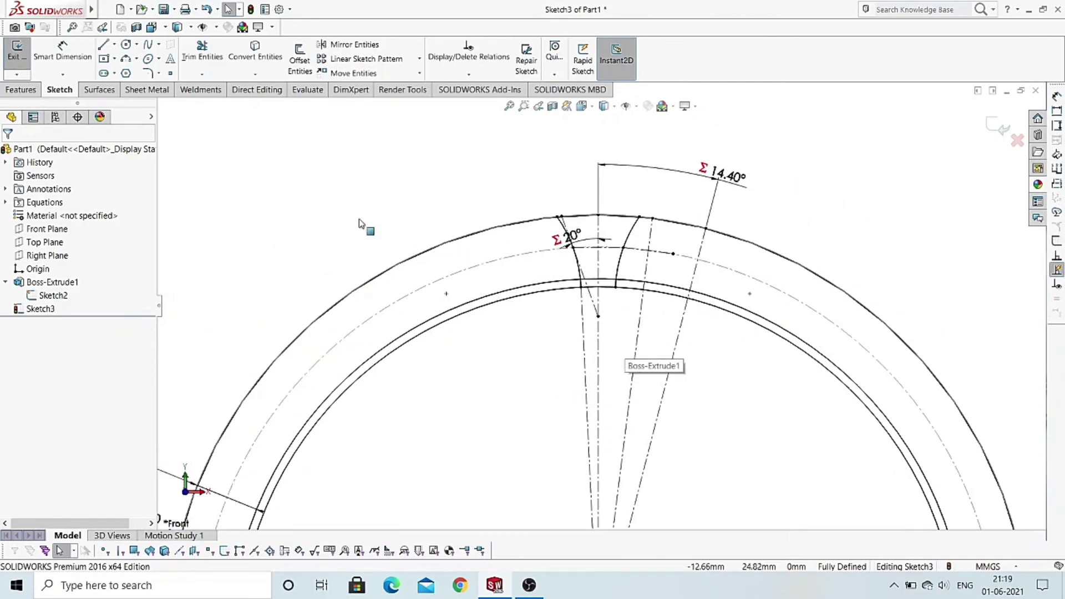
- Power-trim the surplus lower arc pieces, keeping only the short base arc between the flanks
left_click(203, 58)
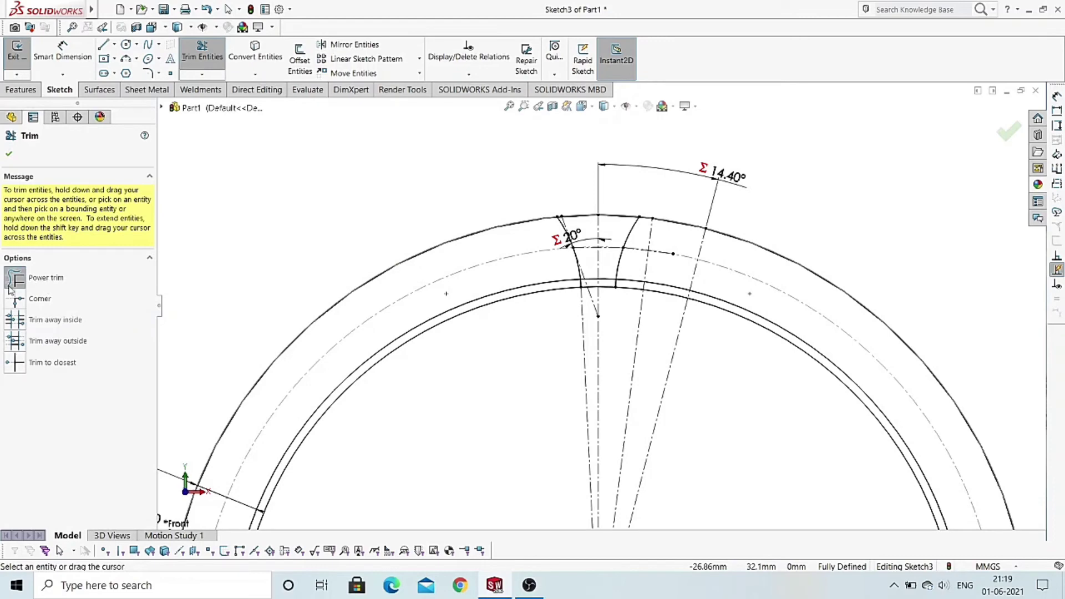
scroll(561, 304, "down", 2)
scroll(555, 288, "down", 2)
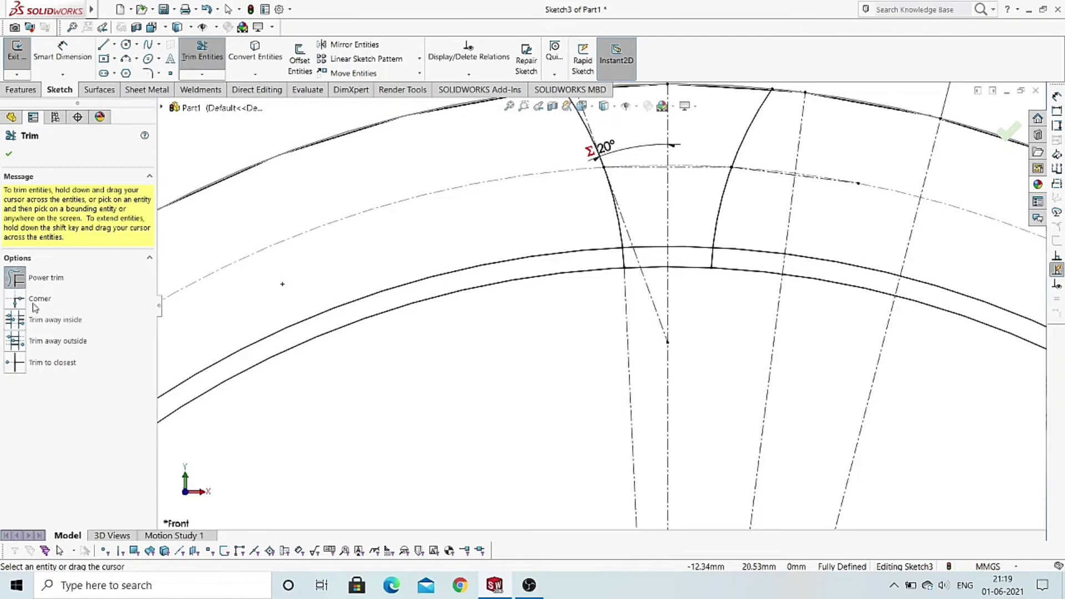
left_click_drag(537, 269, 544, 276)
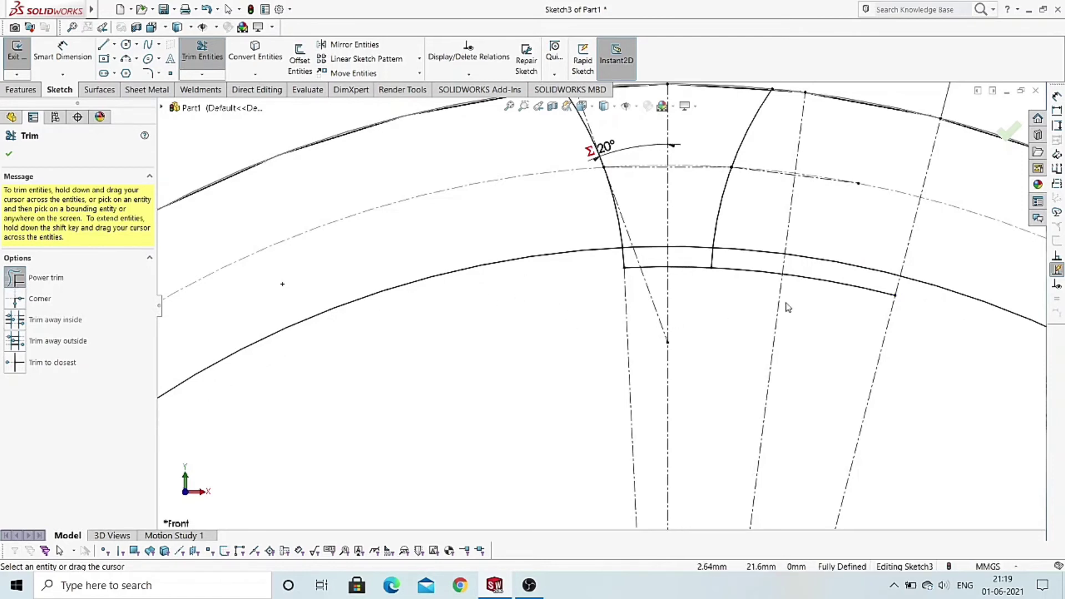
left_click_drag(832, 272, 837, 311)
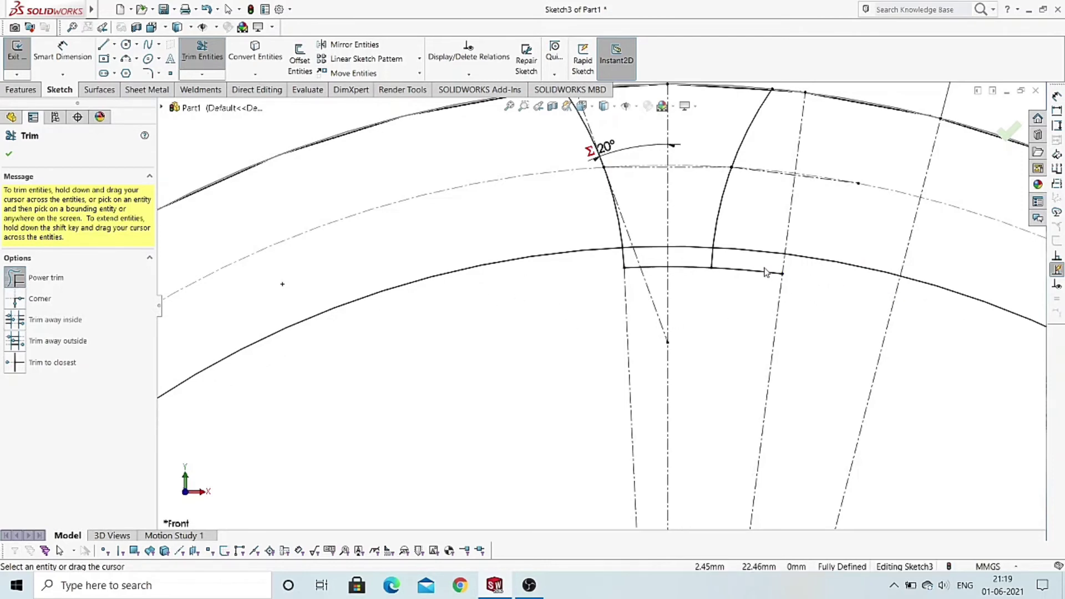
left_click_drag(750, 263, 741, 292)
scroll(718, 295, "up", 2)
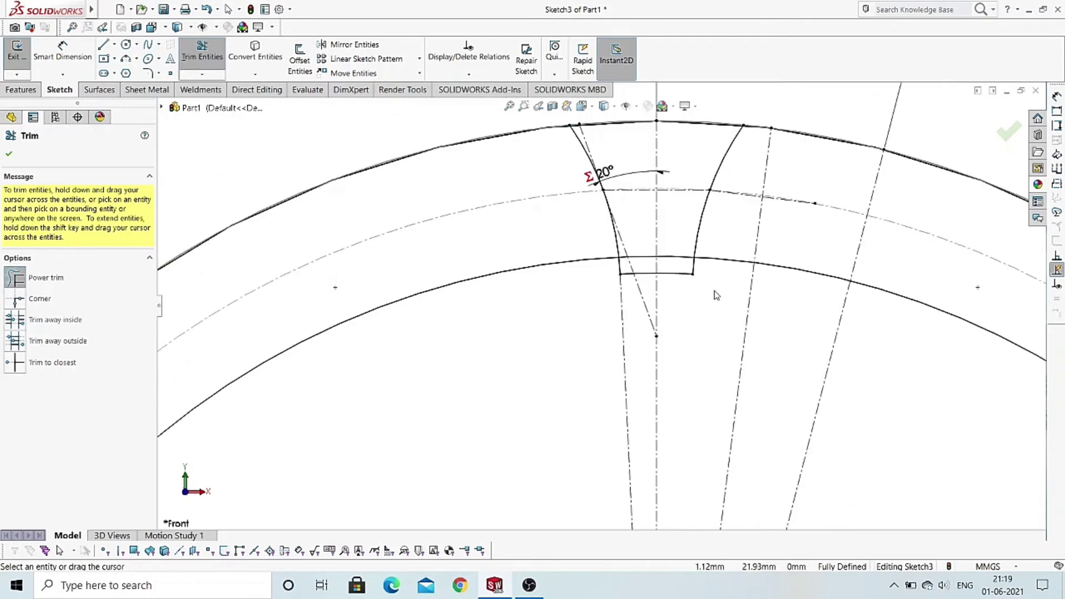
scroll(713, 298, "up", 2)
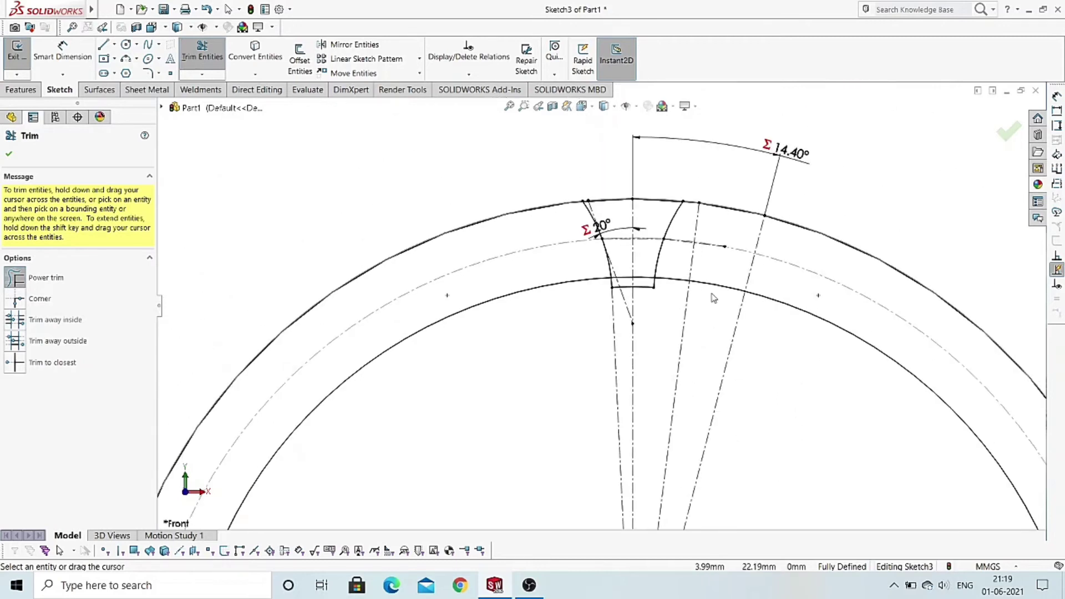
left_click(9, 156)
- Turn the 46 mm inner circle into construction geometry
scroll(682, 330, "up", 2)
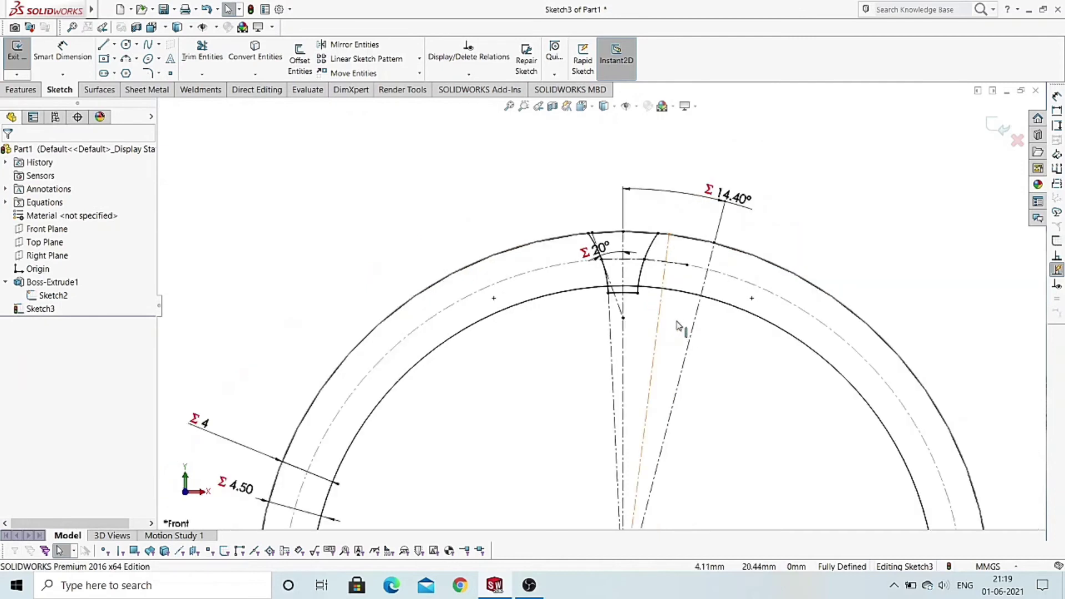
left_click(429, 340)
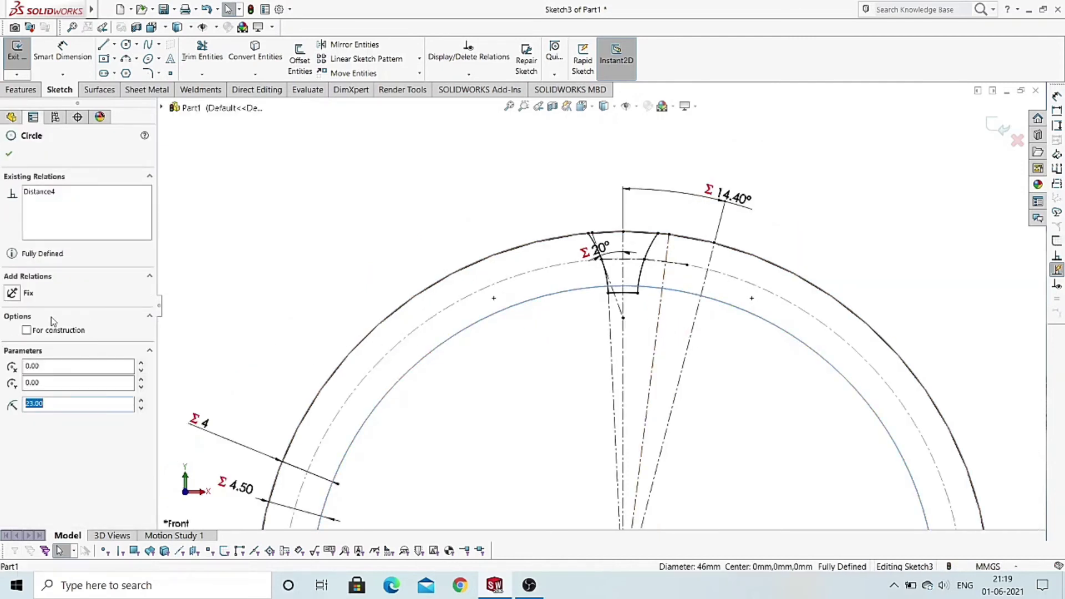
left_click(26, 330)
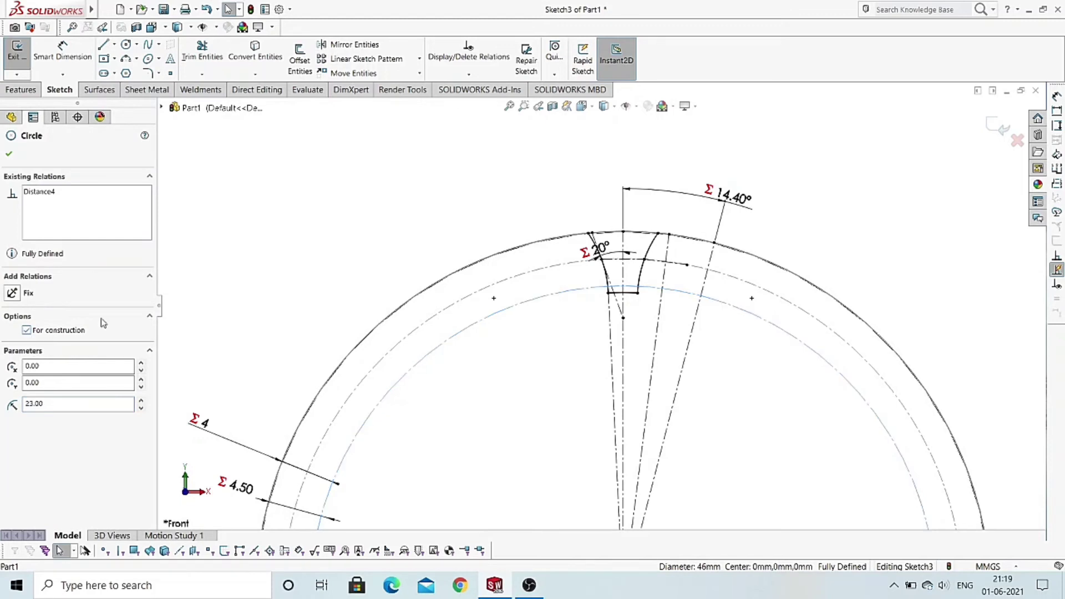
left_click(9, 155)
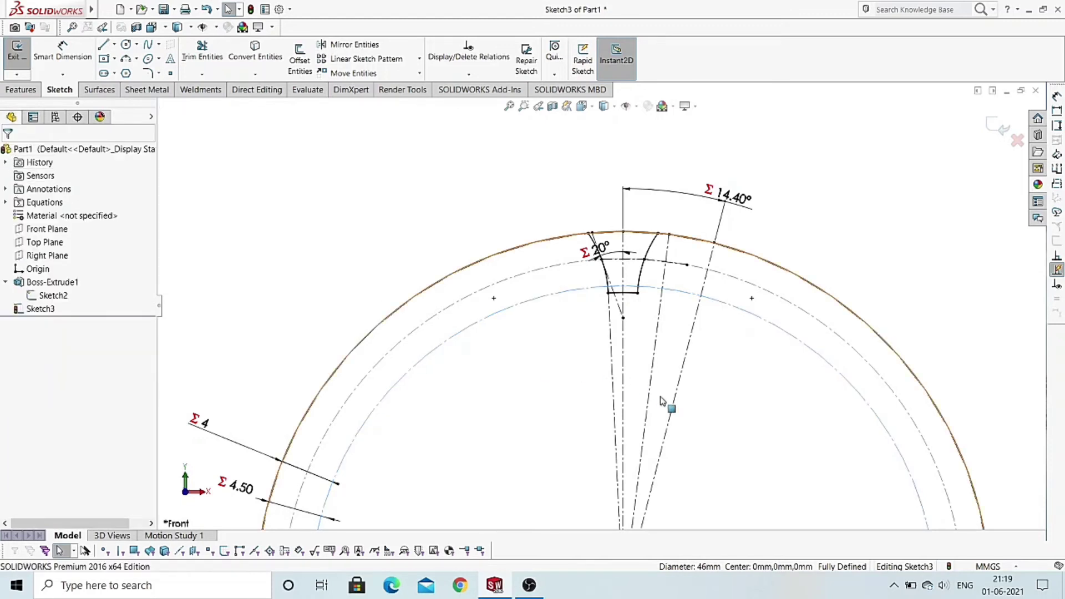
- Convert the blank's 54 mm outer edge into the tooth sketch
scroll(599, 310, "up", 2)
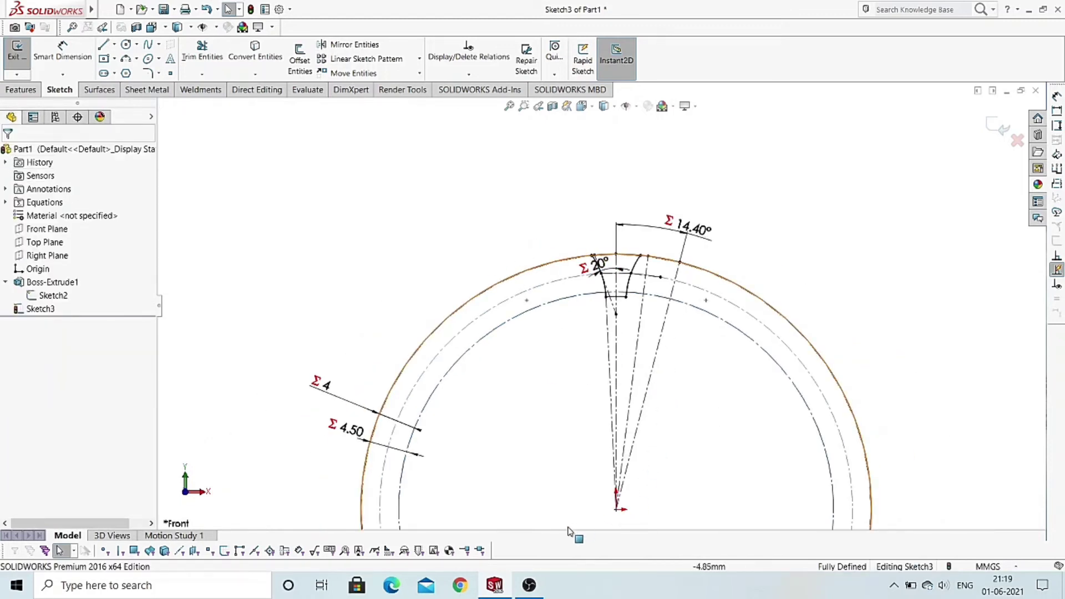
scroll(460, 176, "up", 1)
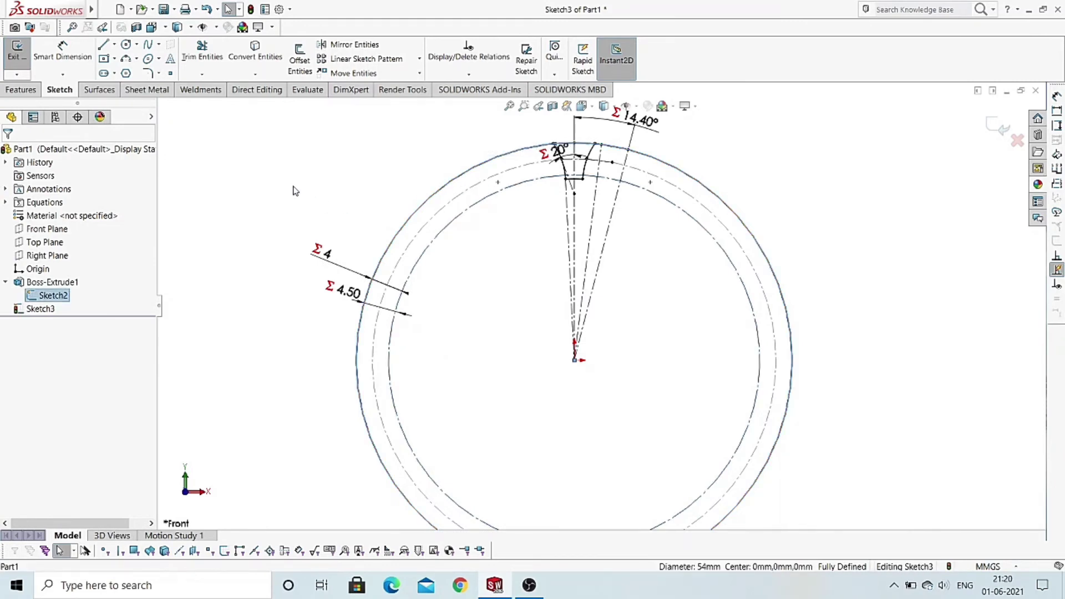
left_click(251, 62)
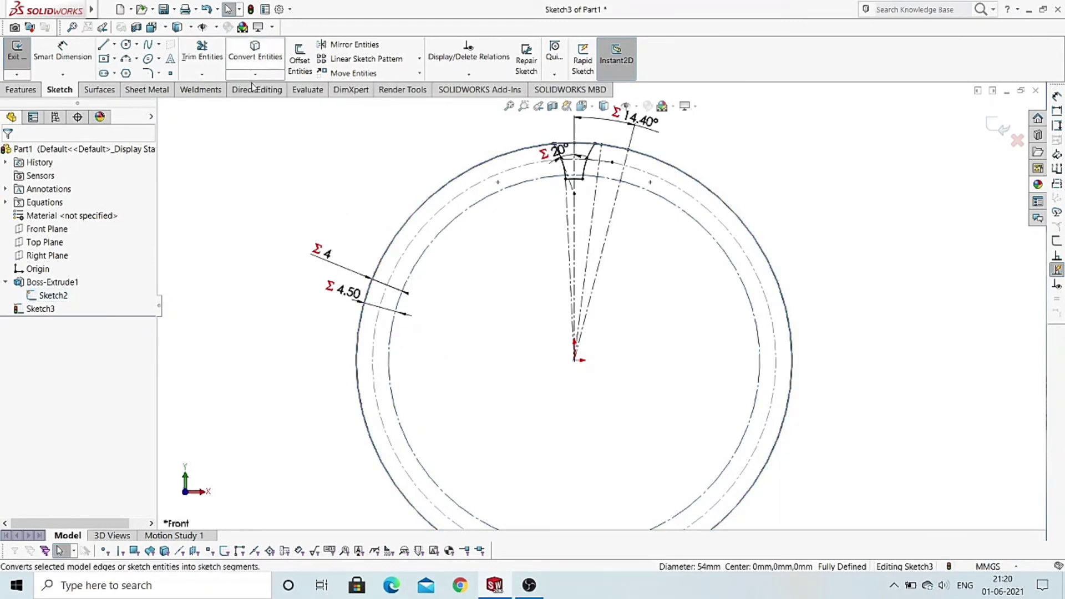
left_click(28, 90)
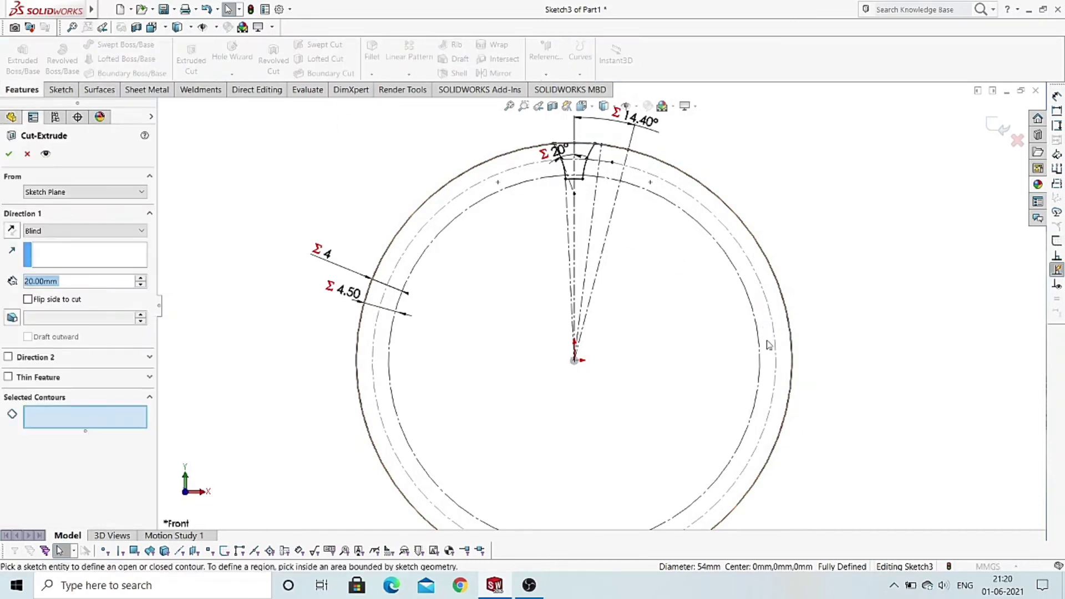
- Cut the tooth-space region through the whole disc with Through All - Both
key("Escape")
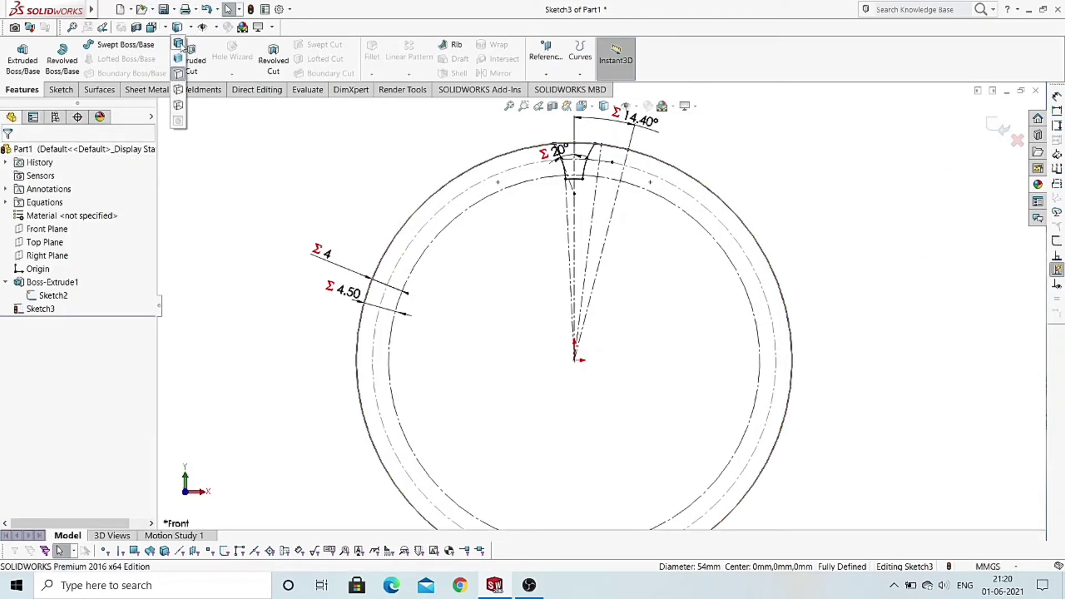
left_click(184, 66)
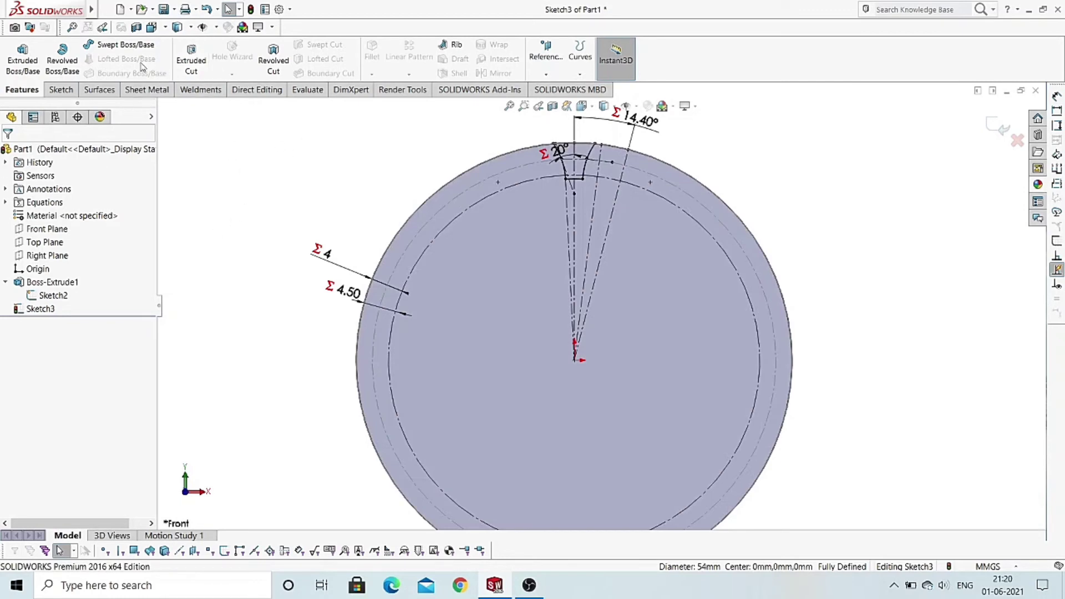
left_click(200, 71)
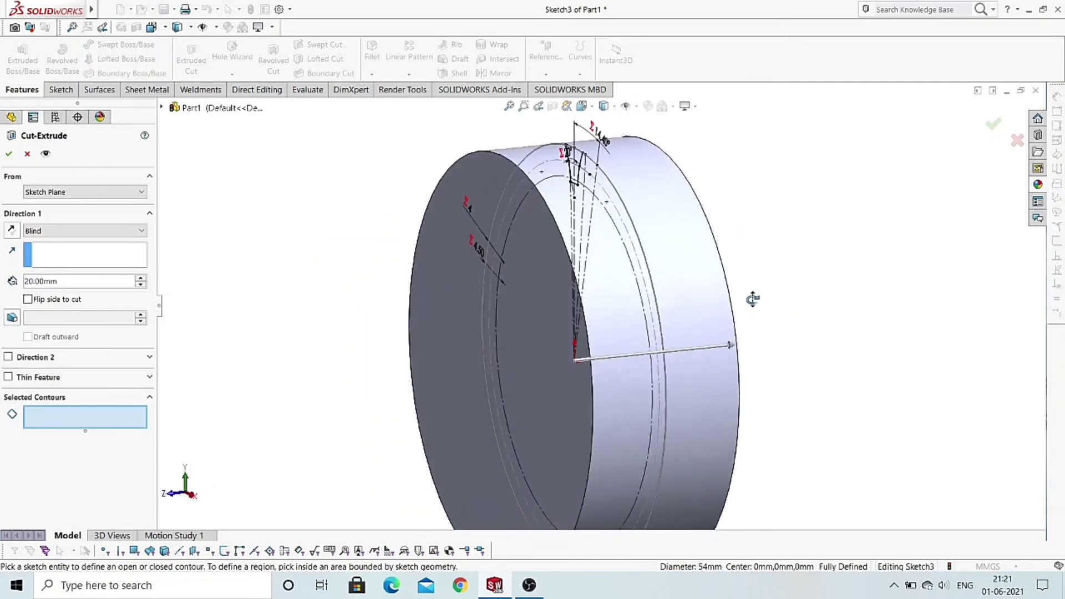
scroll(590, 221, "down", 2)
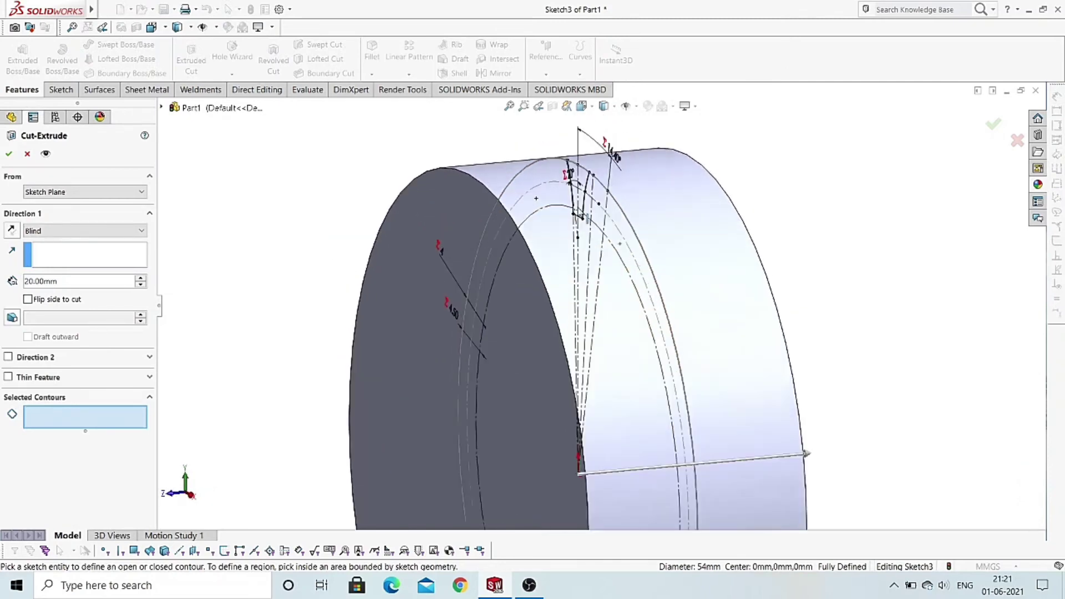
scroll(590, 219, "down", 2)
scroll(589, 216, "down", 2)
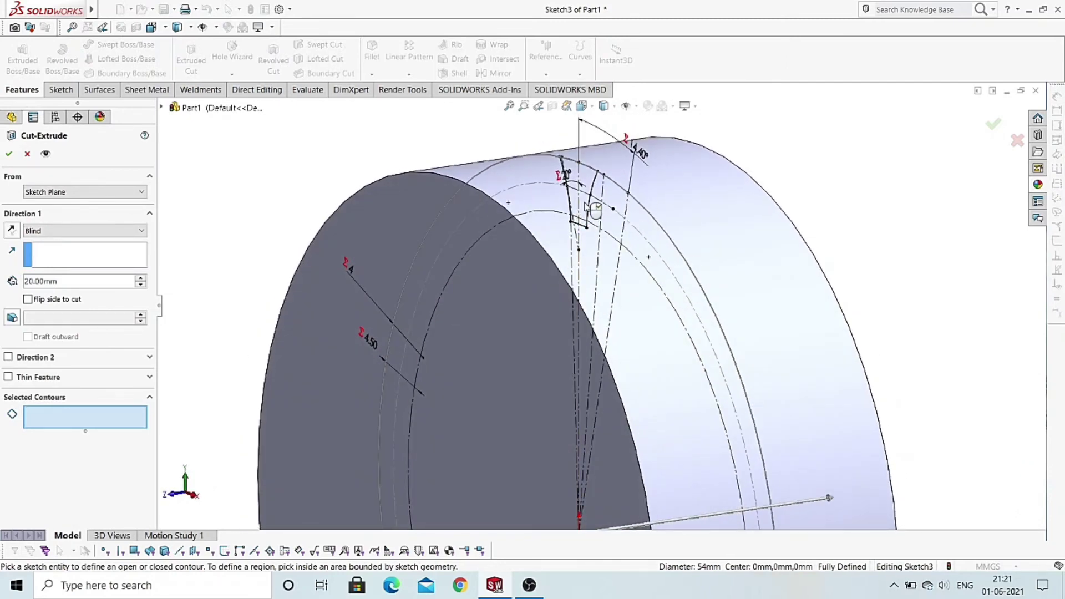
left_click(585, 204)
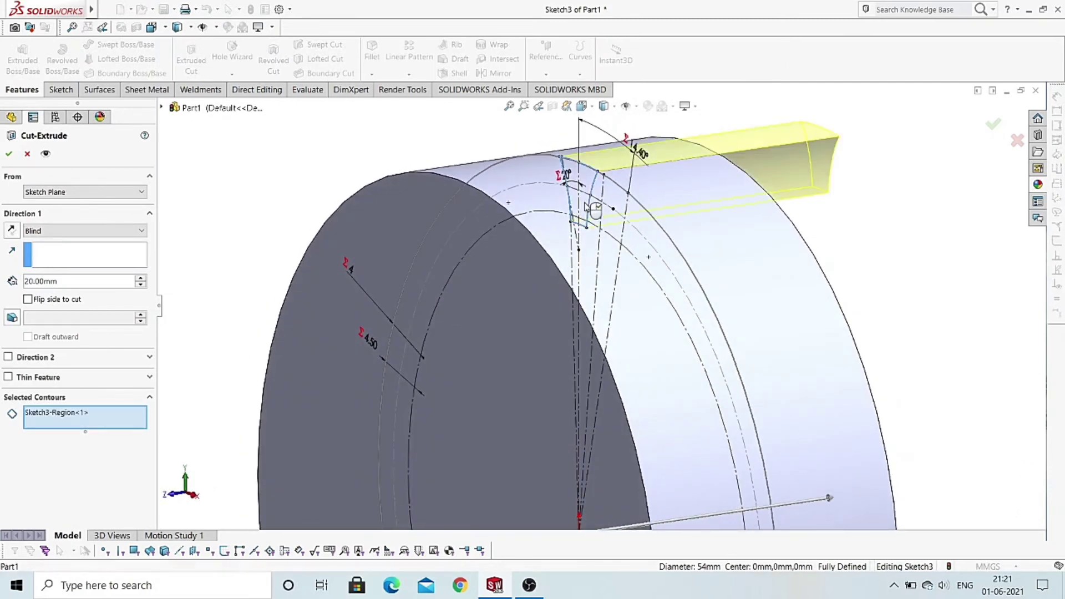
left_click(77, 229)
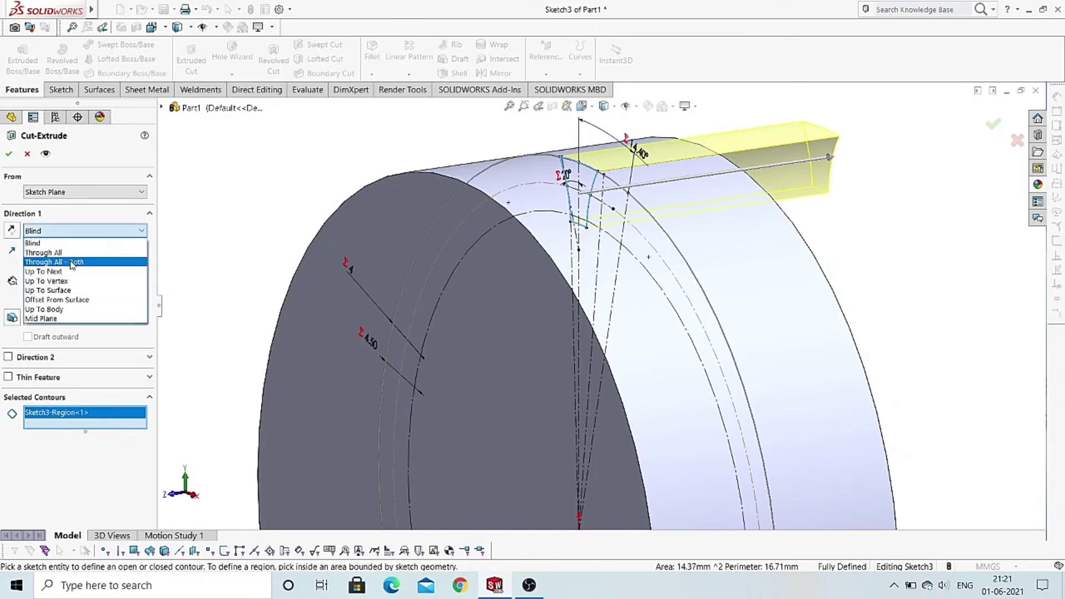
left_click(72, 263)
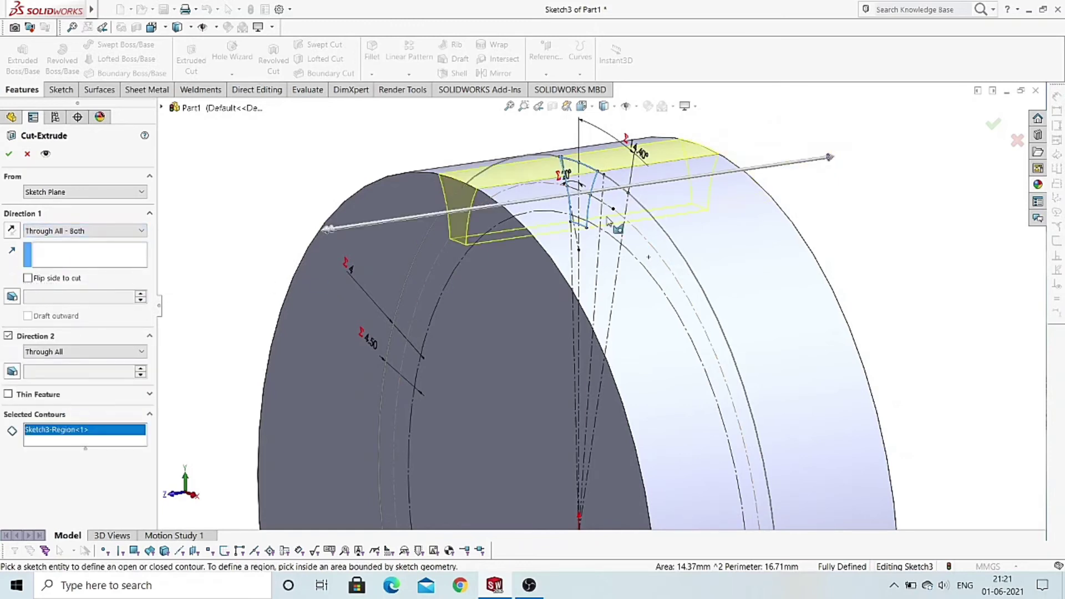
- Hide the leftover sketch circles and zoom out to the whole part
scroll(608, 221, "down", 3)
middle_click_drag(599, 260, 588, 294)
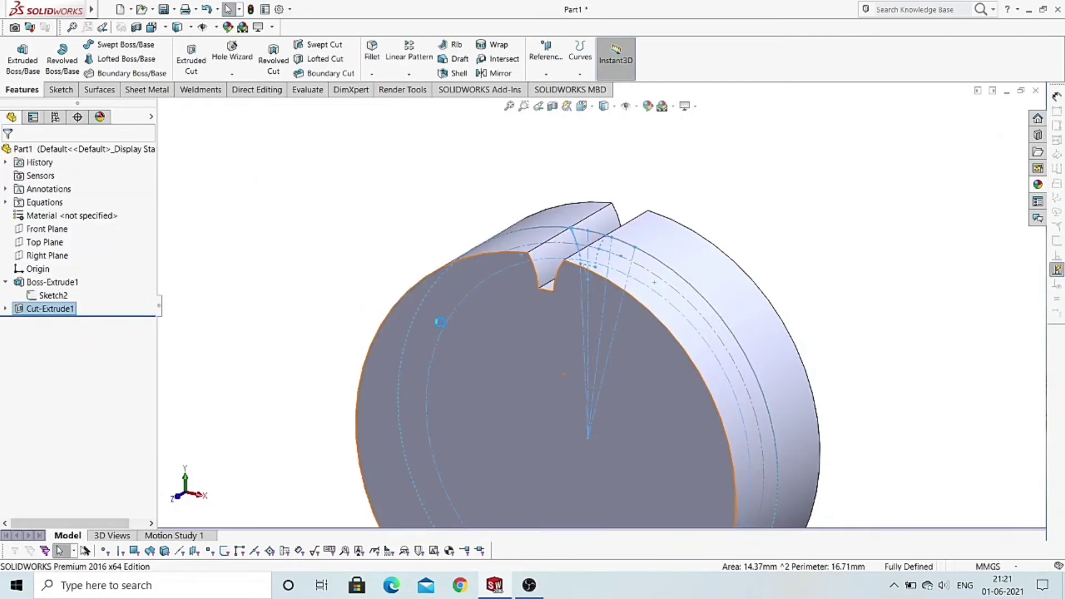
scroll(743, 355, "down", 3)
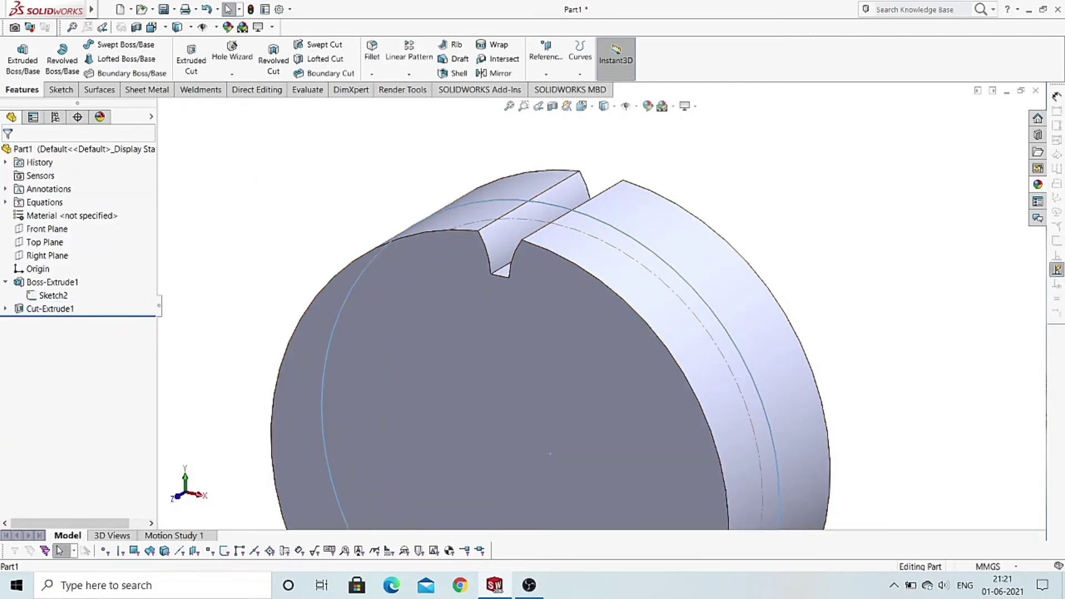
left_click(757, 328)
left_click(798, 312)
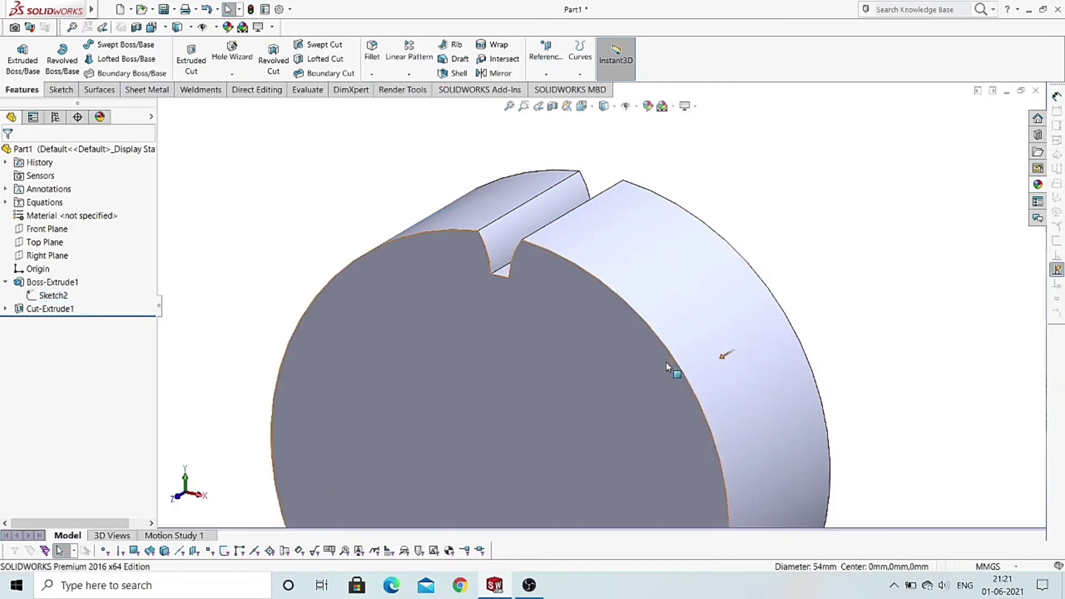
scroll(651, 366, "up", 2)
scroll(639, 369, "up", 2)
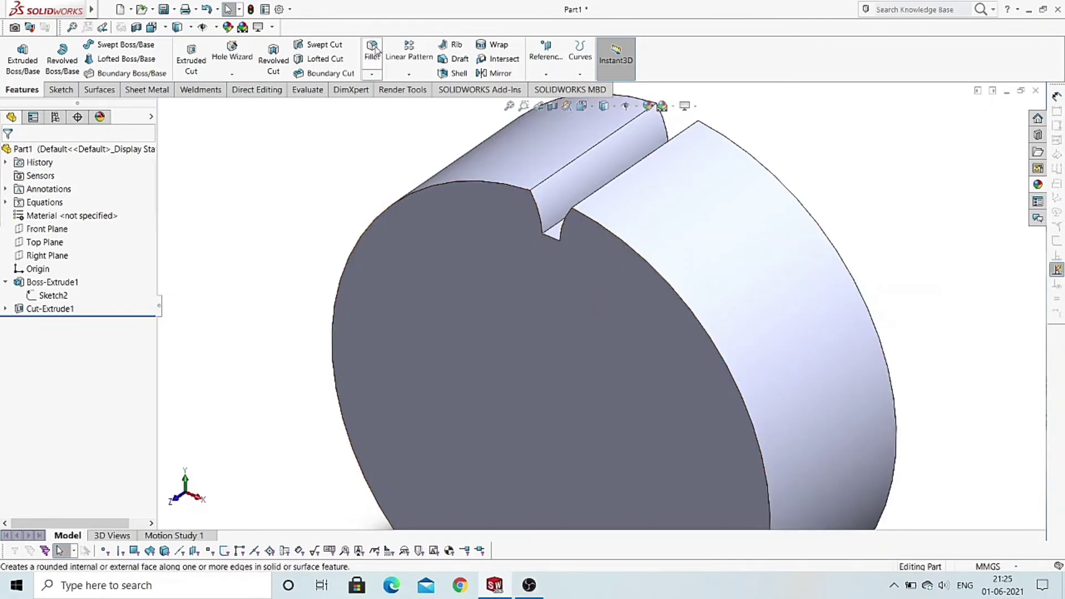
- Select the two bottom edges of the slot for a fillet
left_click(373, 50)
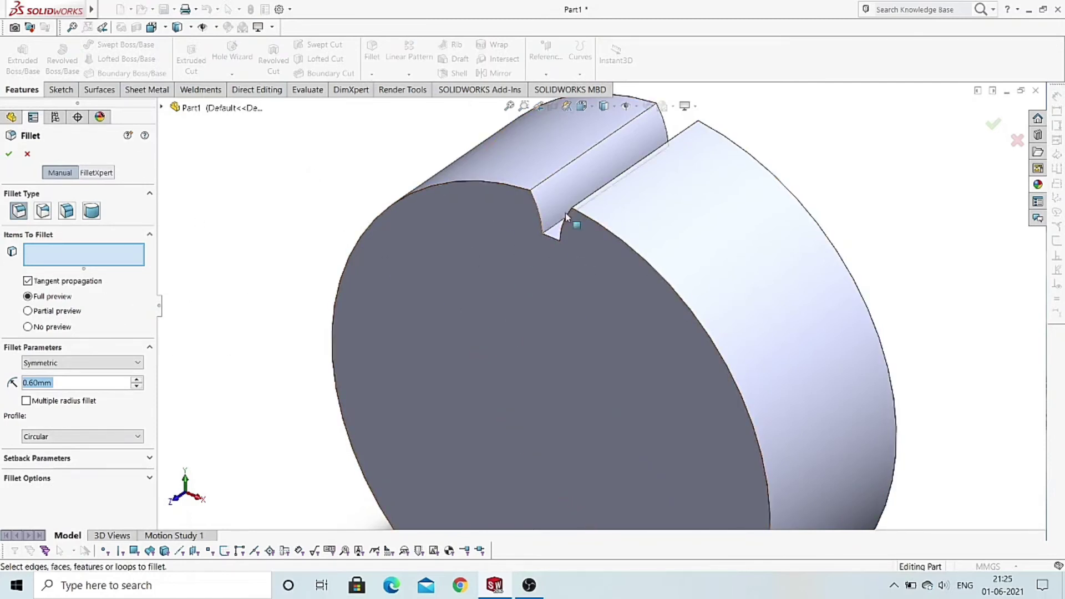
scroll(566, 216, "down", 1)
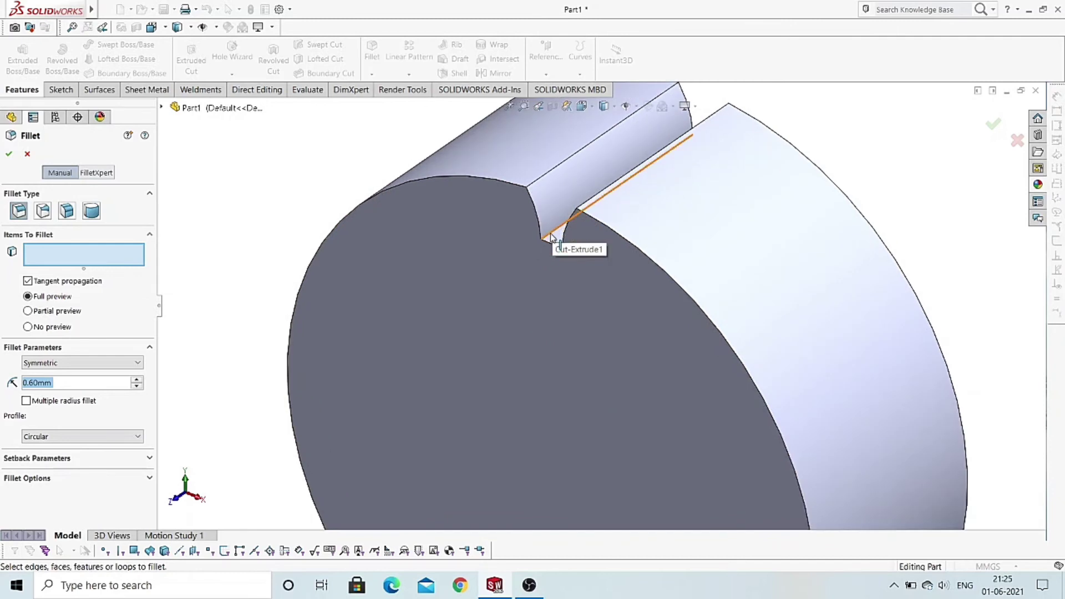
left_click(551, 237)
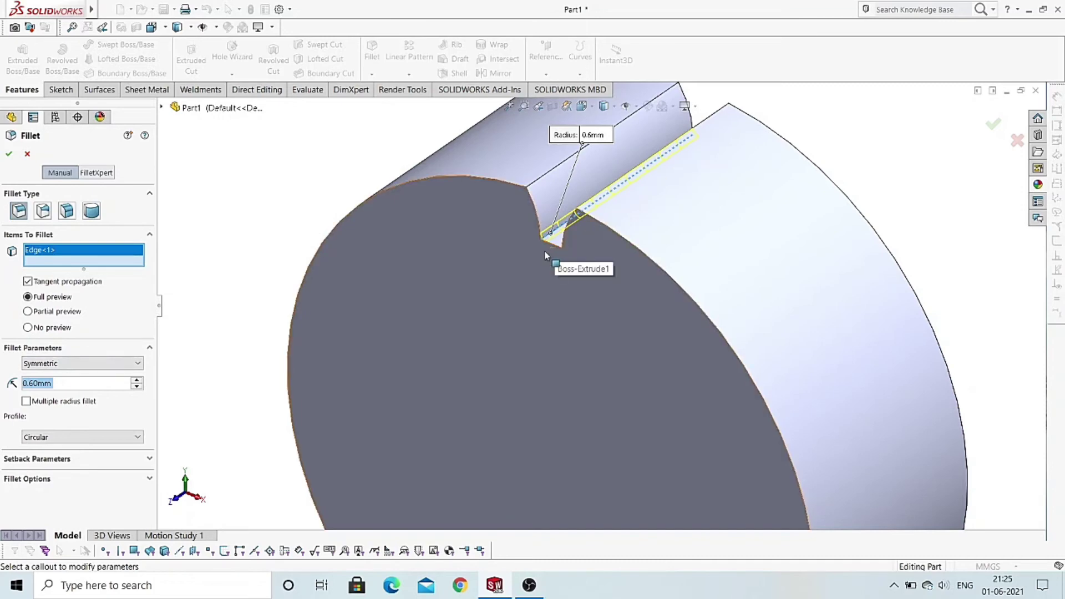
mouse_move(561, 257)
middle_mouse_down()
mouse_move(595, 270)
mouse_move(572, 258)
middle_mouse_up()
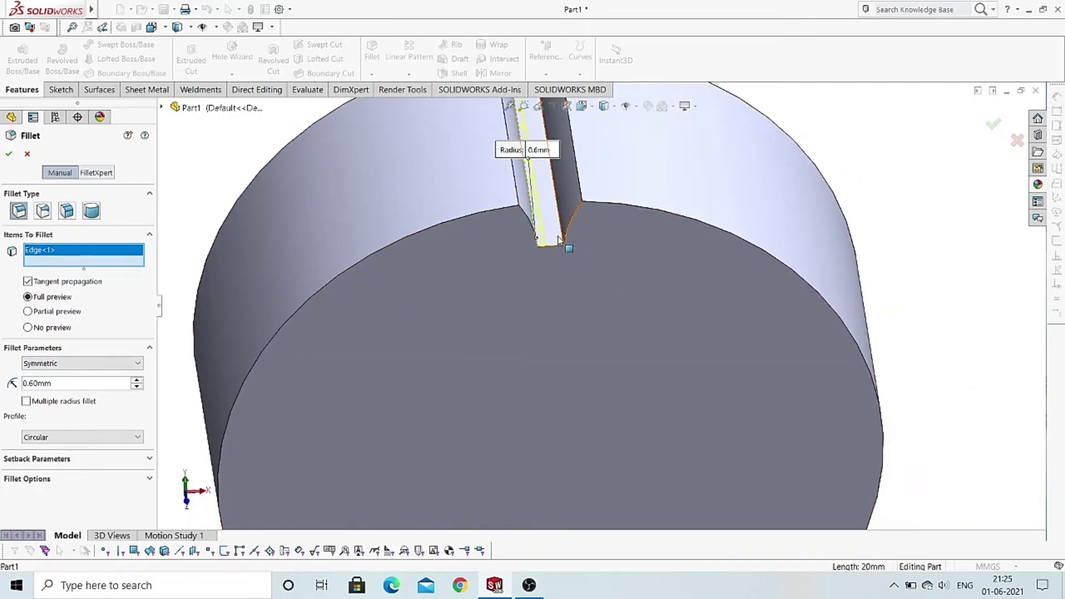
scroll(560, 237, "down", 2)
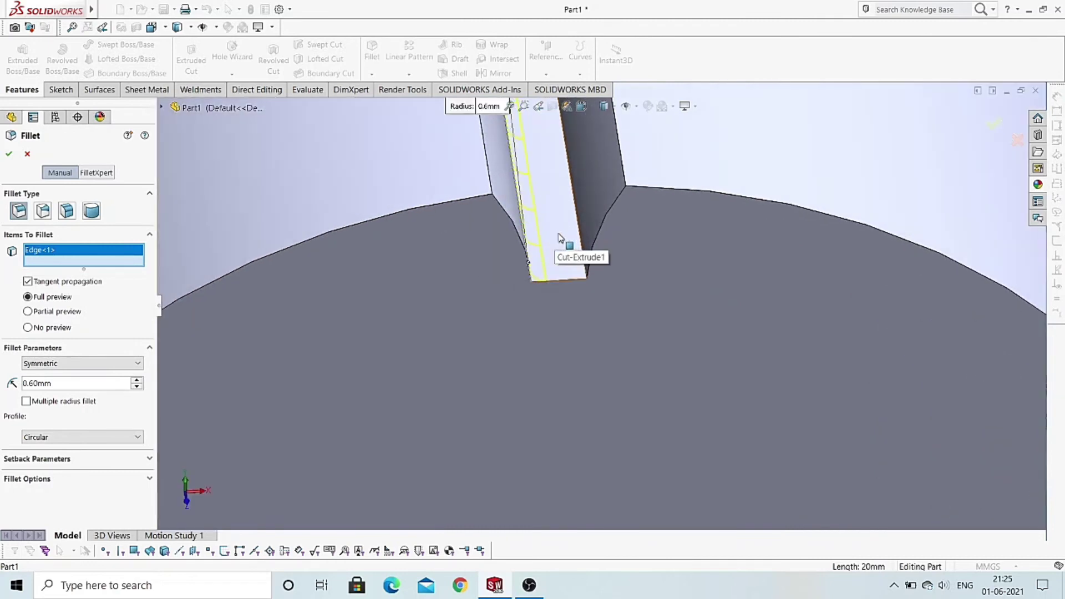
left_click(579, 237)
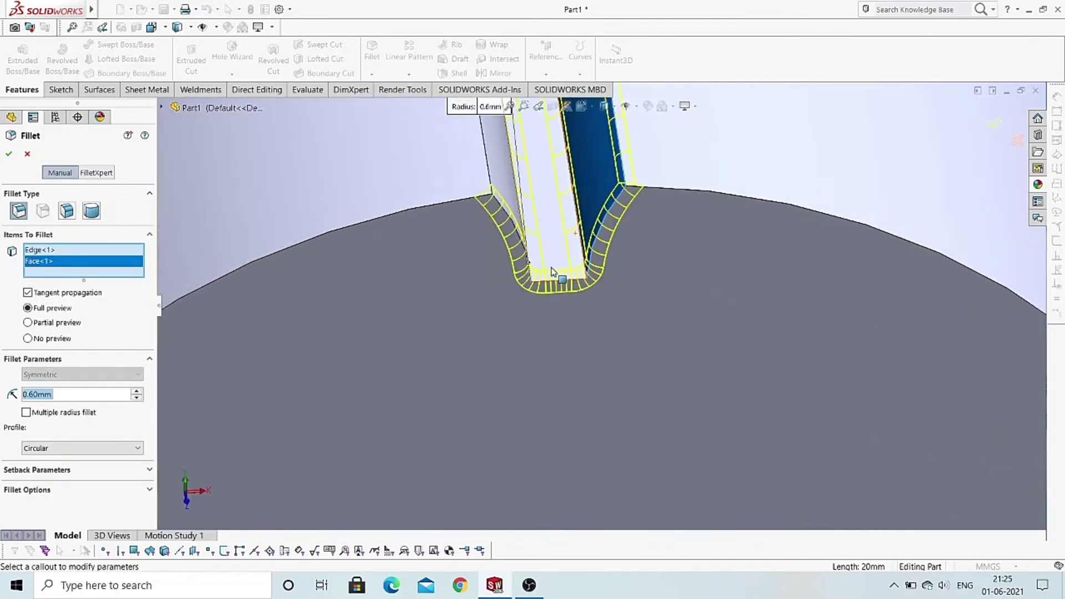
right_click(49, 270)
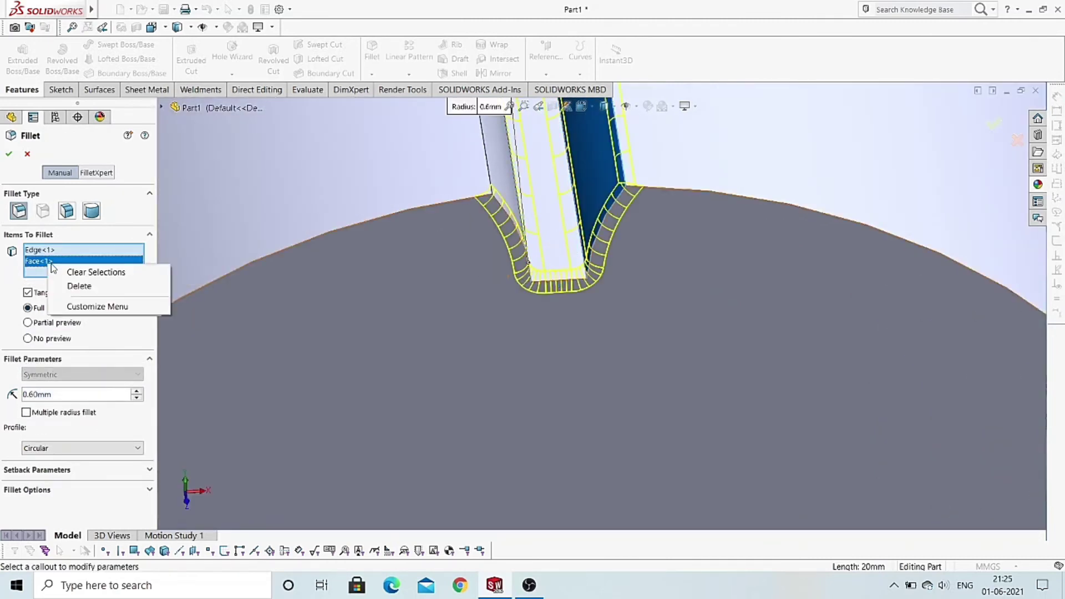
left_click(75, 285)
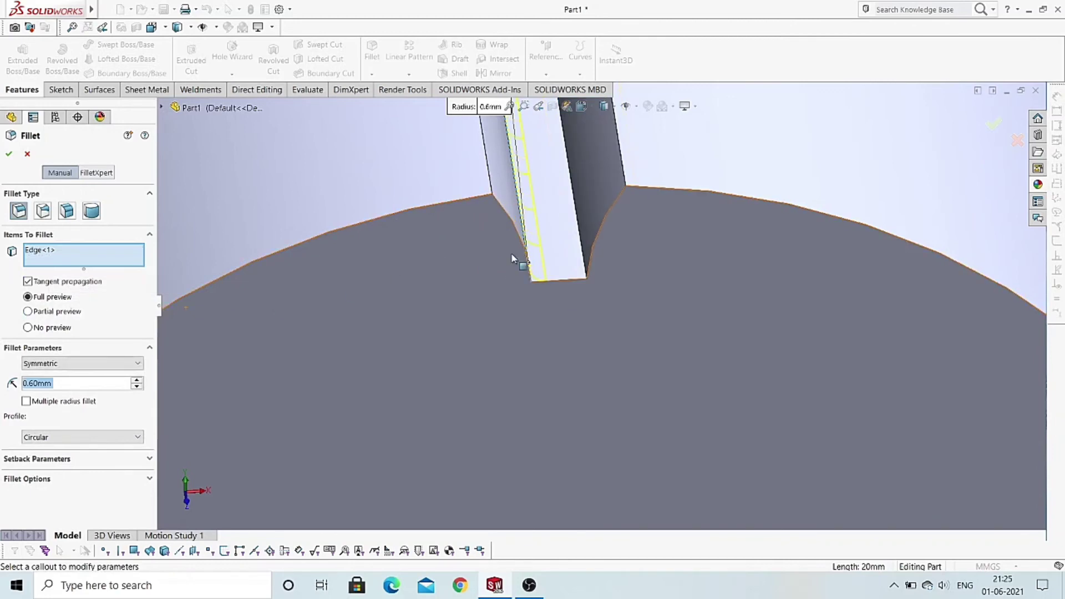
left_click(583, 261)
scroll(706, 301, "up", 3)
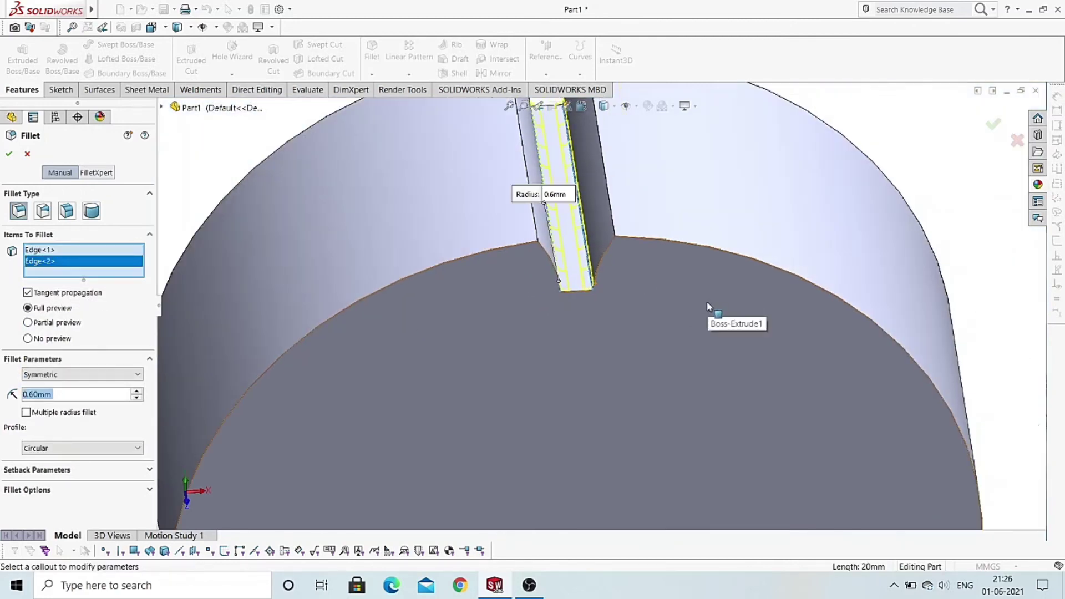
middle_click_drag(707, 301, 237, 391)
- Set the fillet radius to =0.3*"Module" (0.6mm) and apply it
double_click(63, 392)
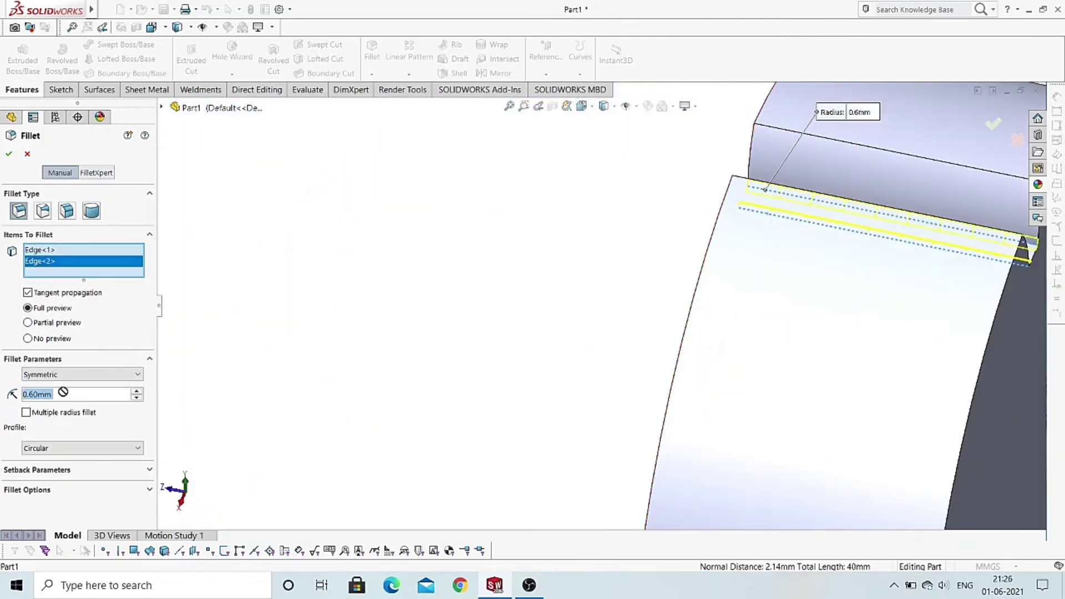
type("=")
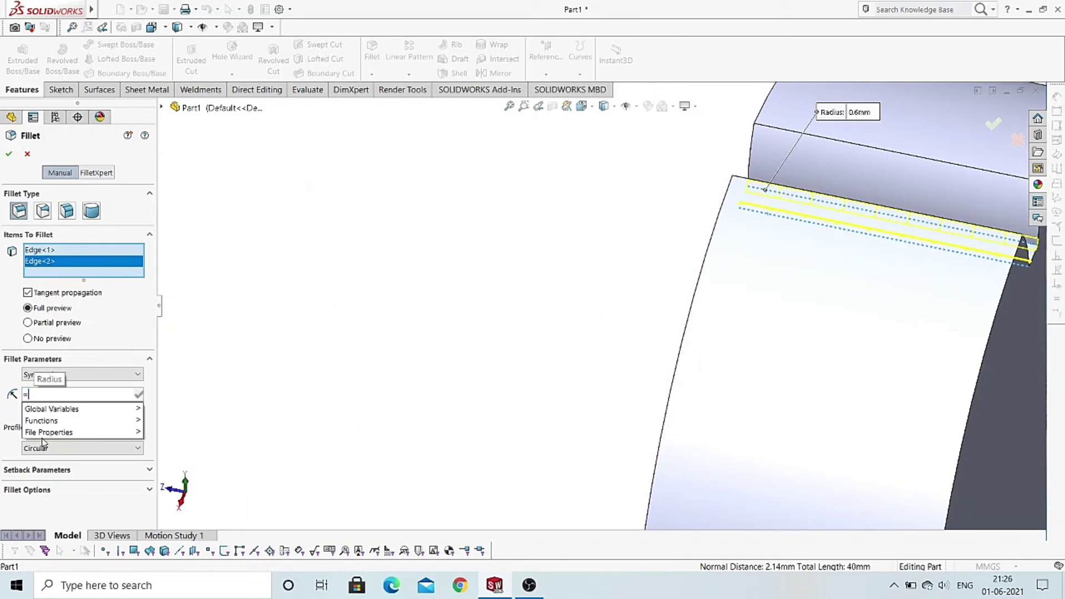
mouse_move(48, 433)
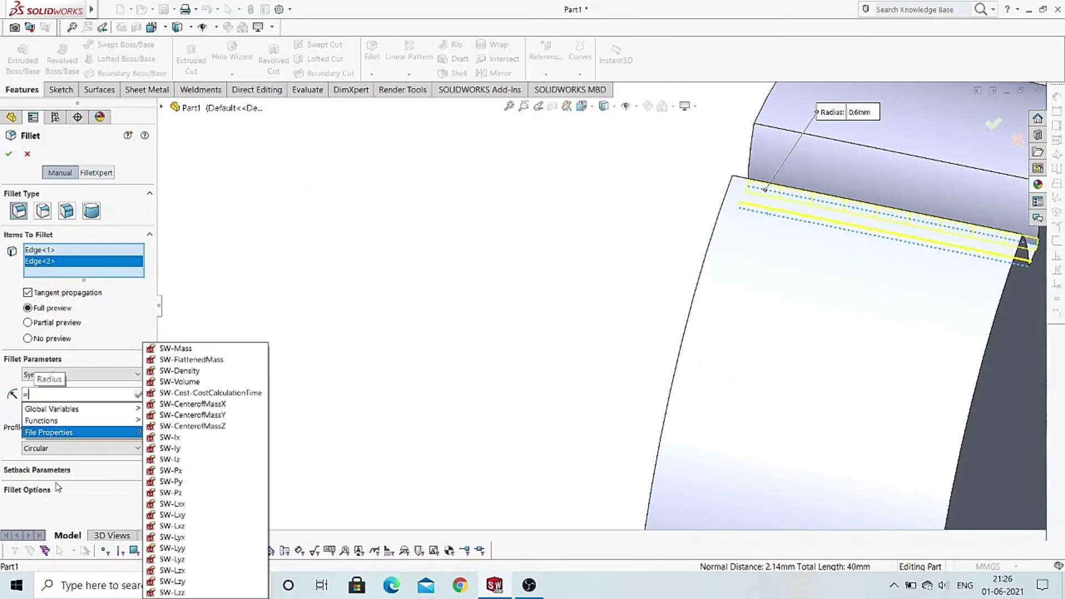
type("0.3 *")
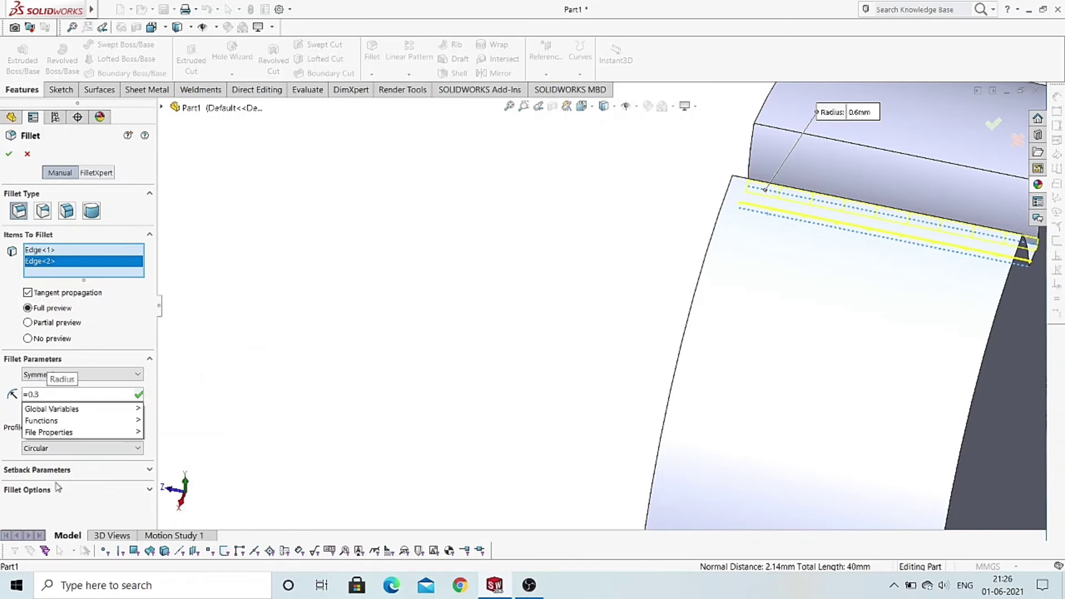
mouse_move(52, 410)
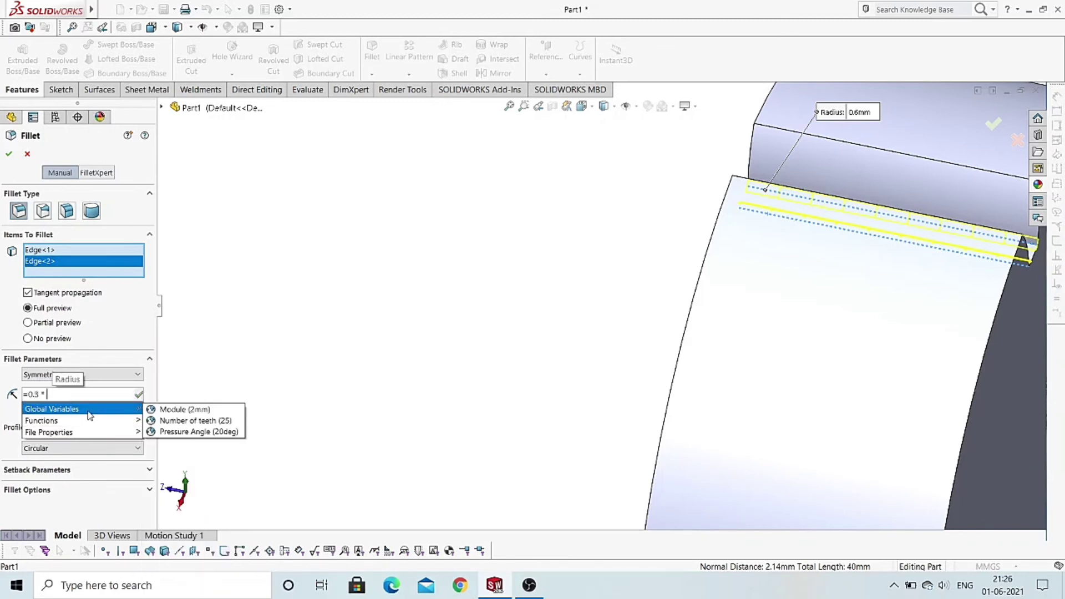
left_click(177, 409)
left_click(139, 395)
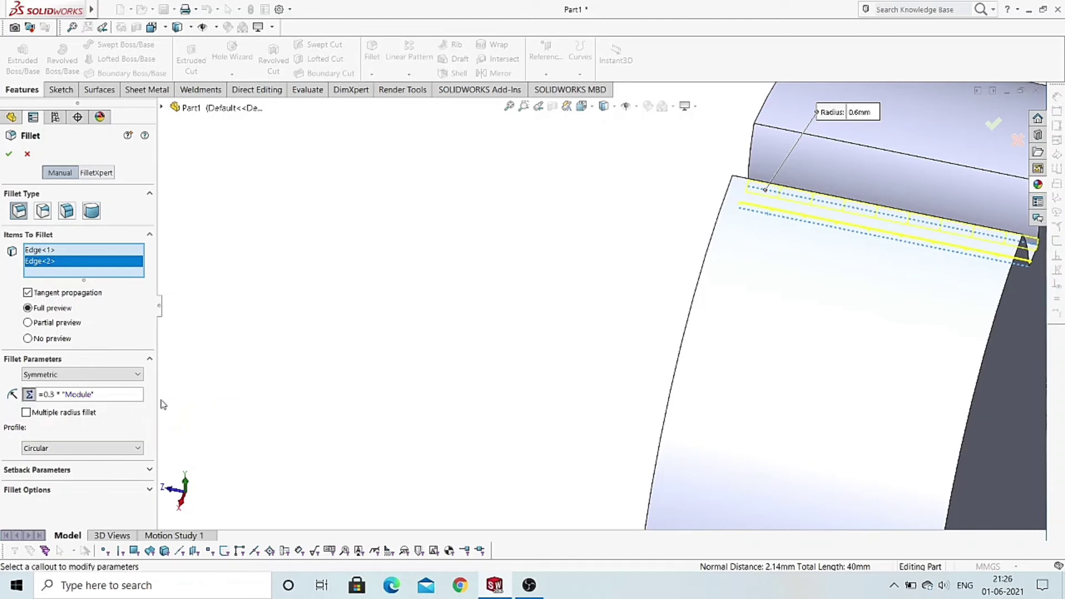
mouse_move(744, 326)
middle_mouse_down()
mouse_move(815, 304)
mouse_move(739, 359)
mouse_move(682, 376)
middle_mouse_up()
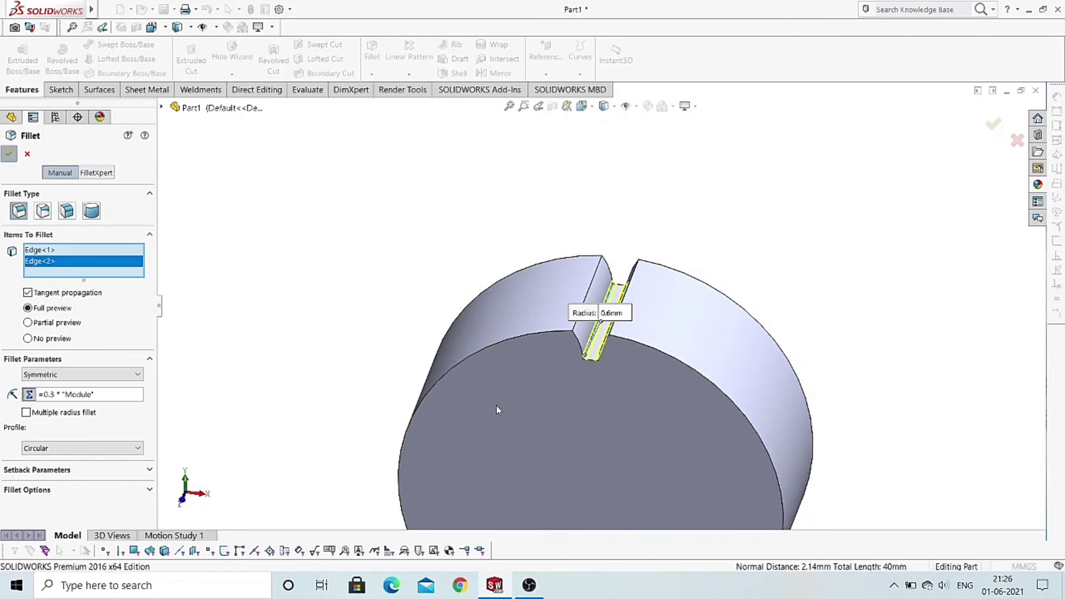
key("Return")
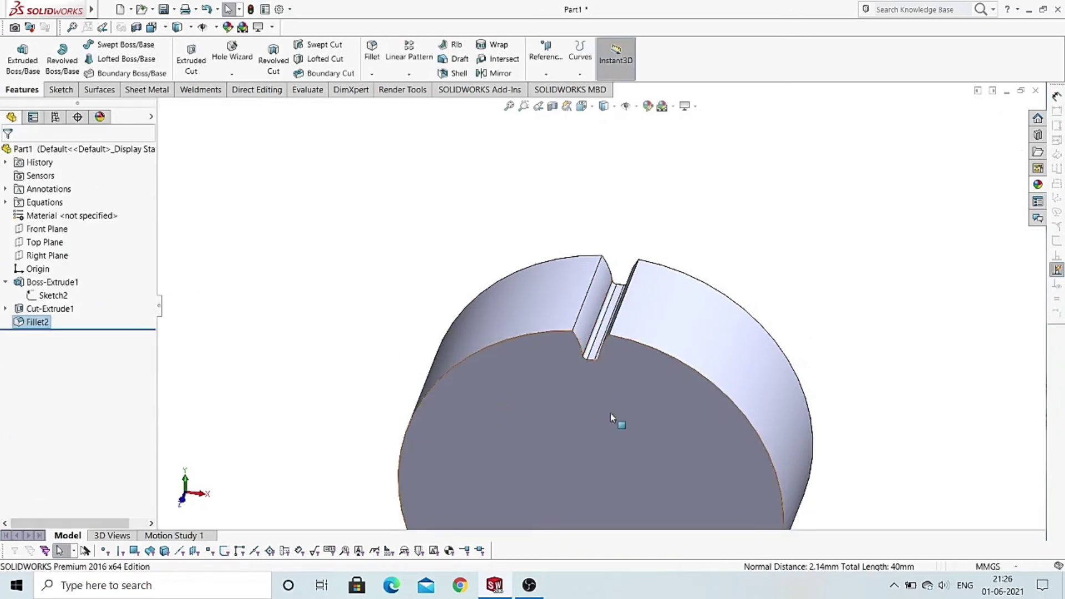
- Select both circular rim edges for a Distance-distance chamfer
scroll(610, 413, "up", 2)
middle_click_drag(633, 427, 490, 259)
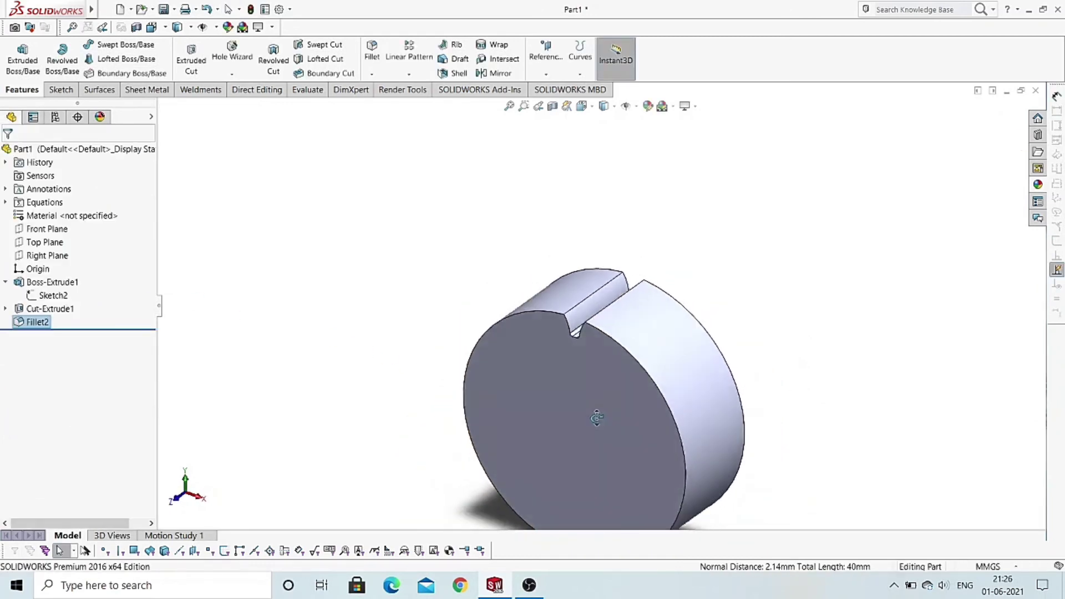
left_click(372, 74)
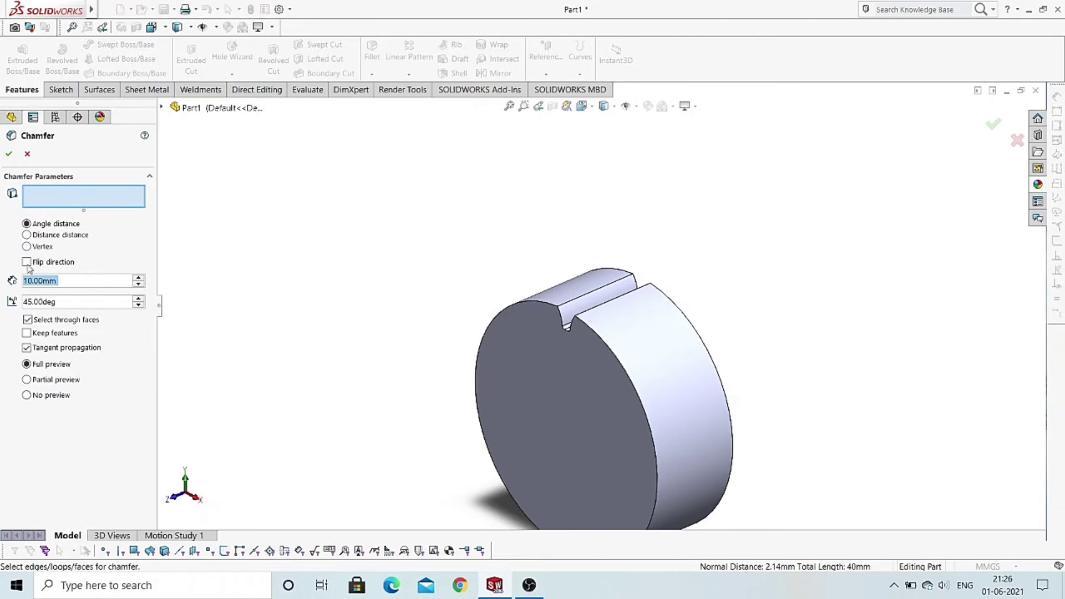
left_click(26, 235)
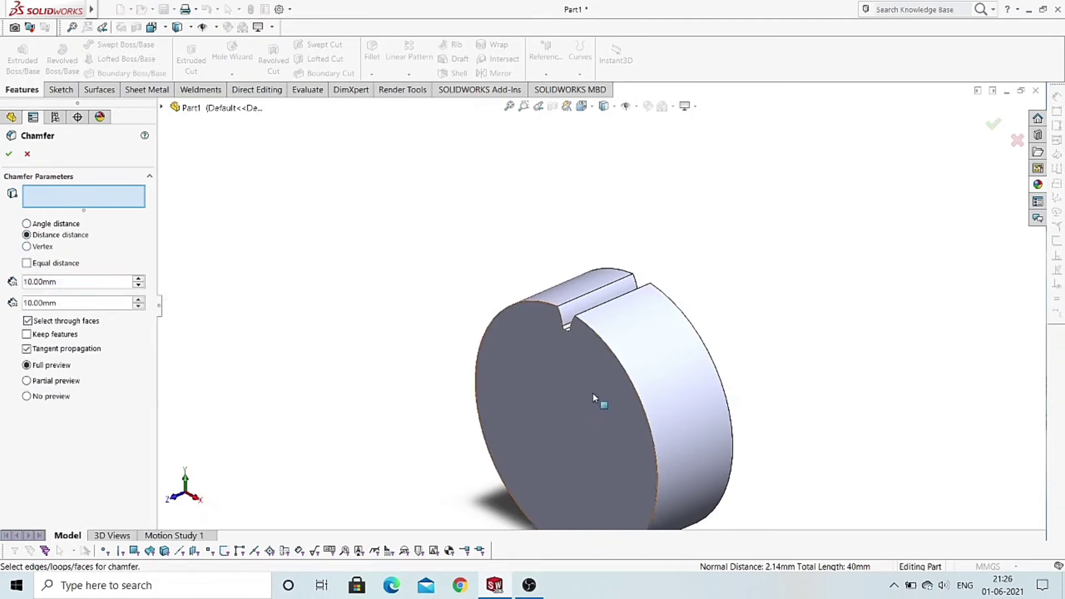
middle_click_drag(646, 375, 627, 383)
left_click(629, 385)
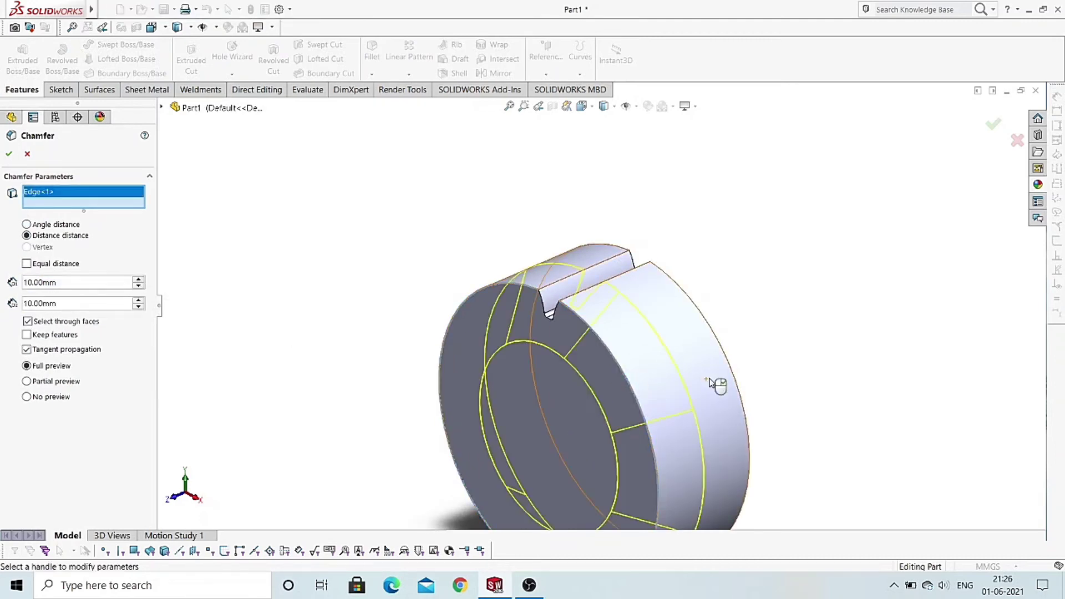
middle_click_drag(721, 382, 674, 397)
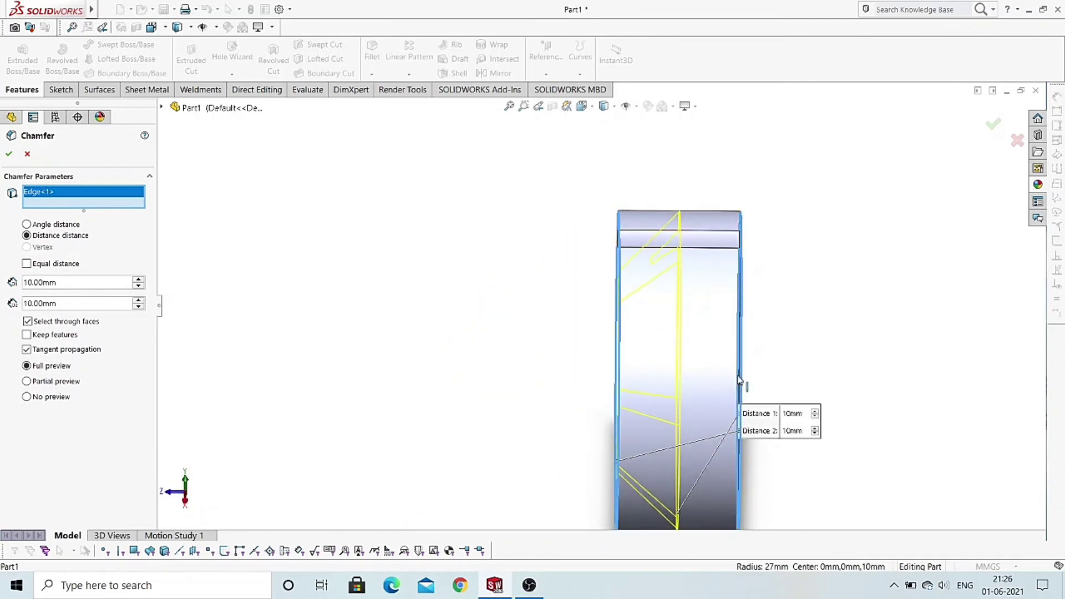
left_click(613, 393)
middle_click_drag(613, 385, 668, 378)
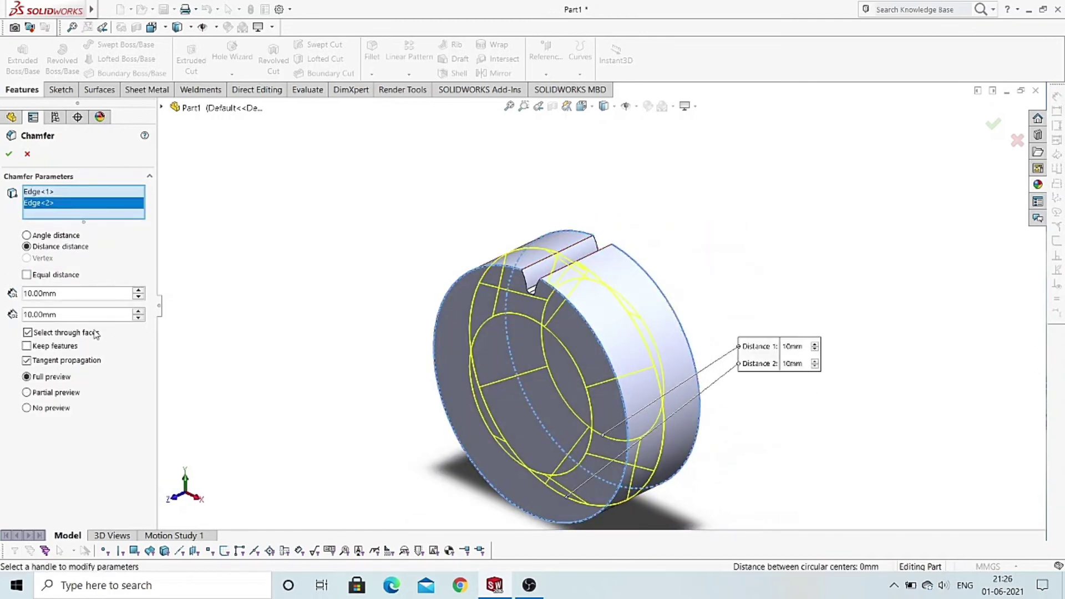
- Set an equal chamfer distance of ="Module" (2.00mm) and apply it
left_click(26, 275)
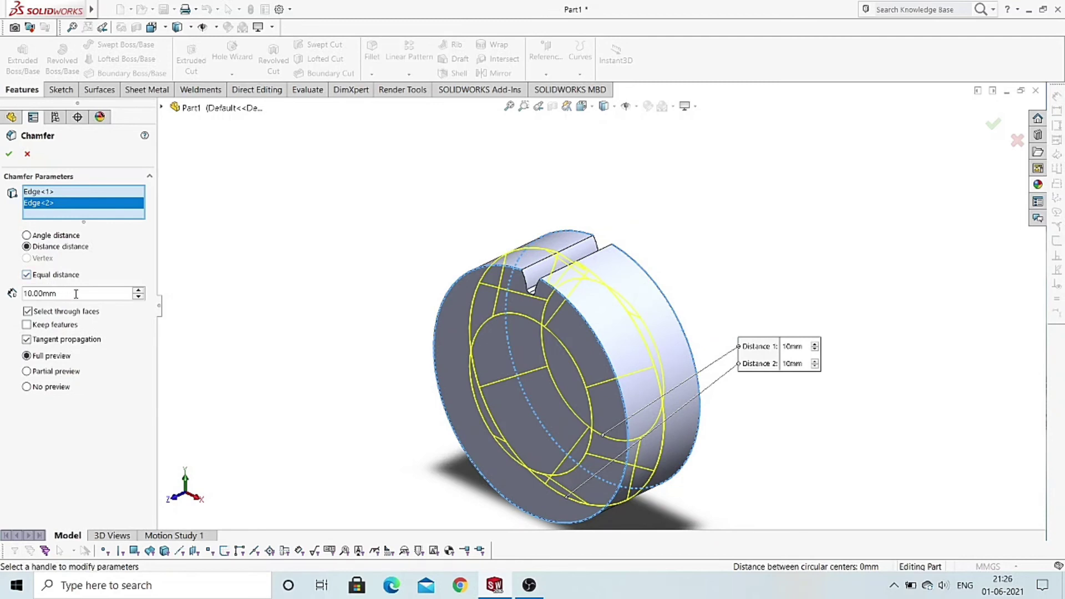
key("BackSpace")
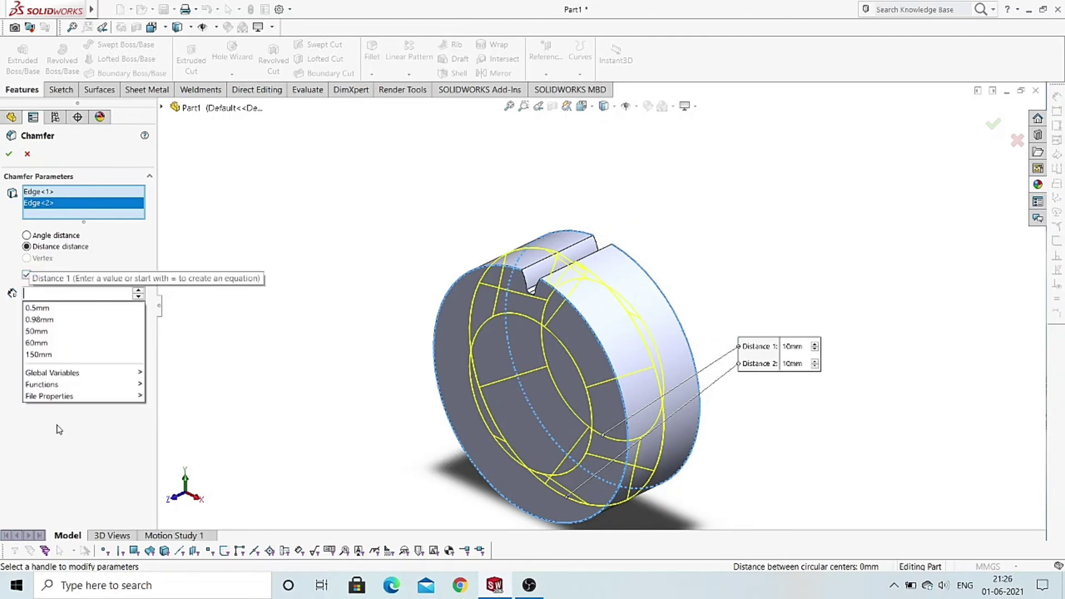
type("=")
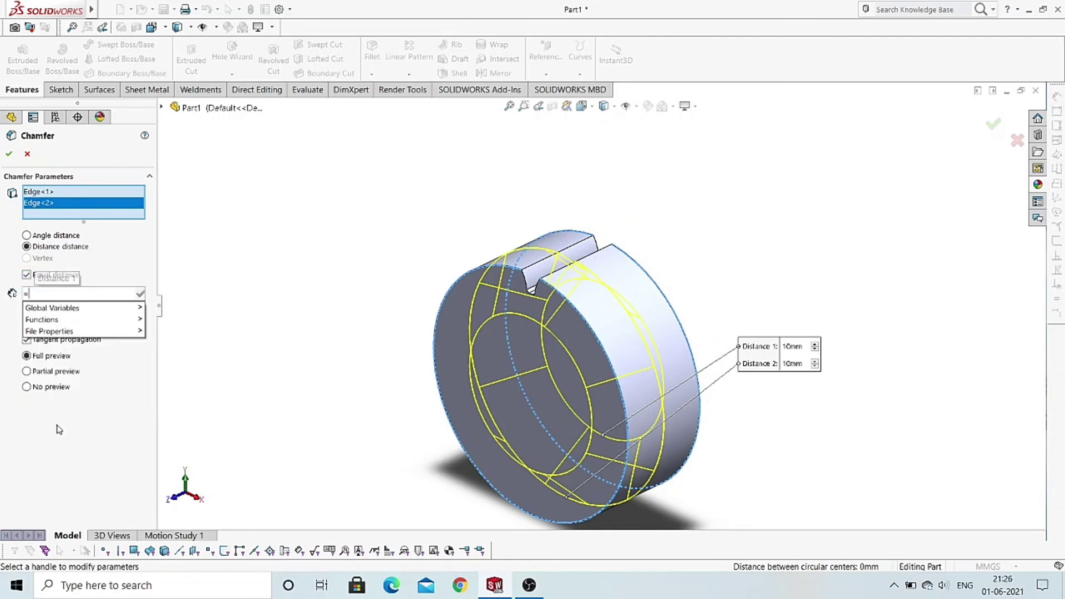
type("m")
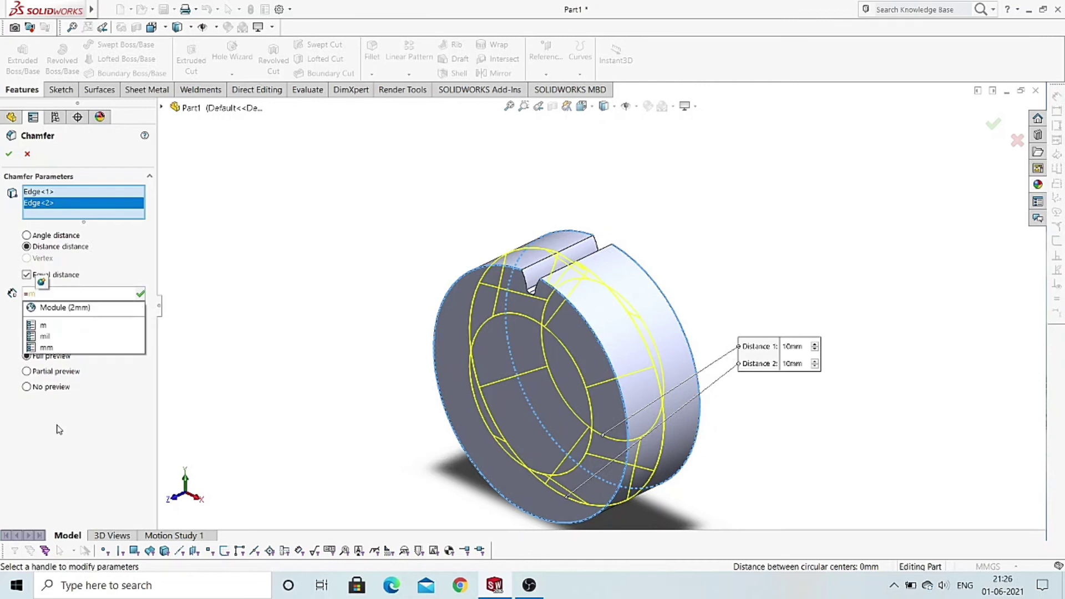
left_click(86, 308)
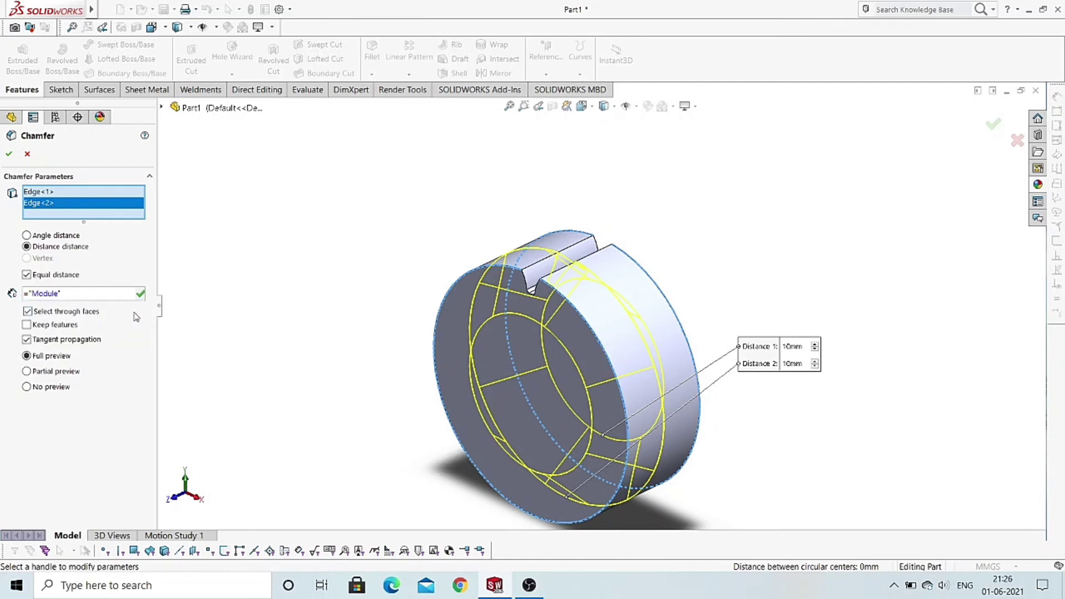
left_click(140, 294)
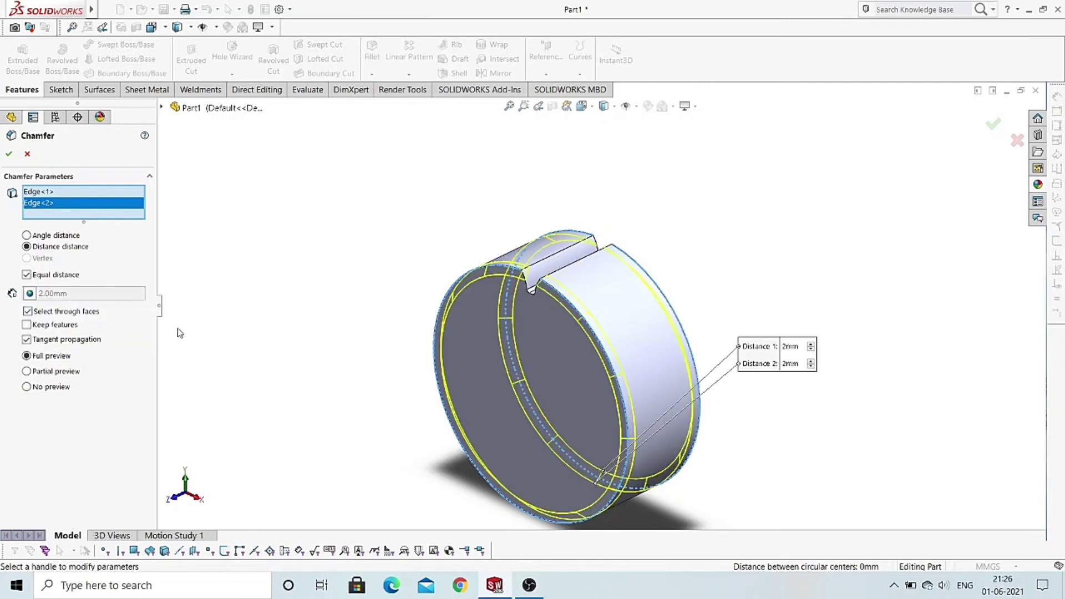
left_click(7, 156)
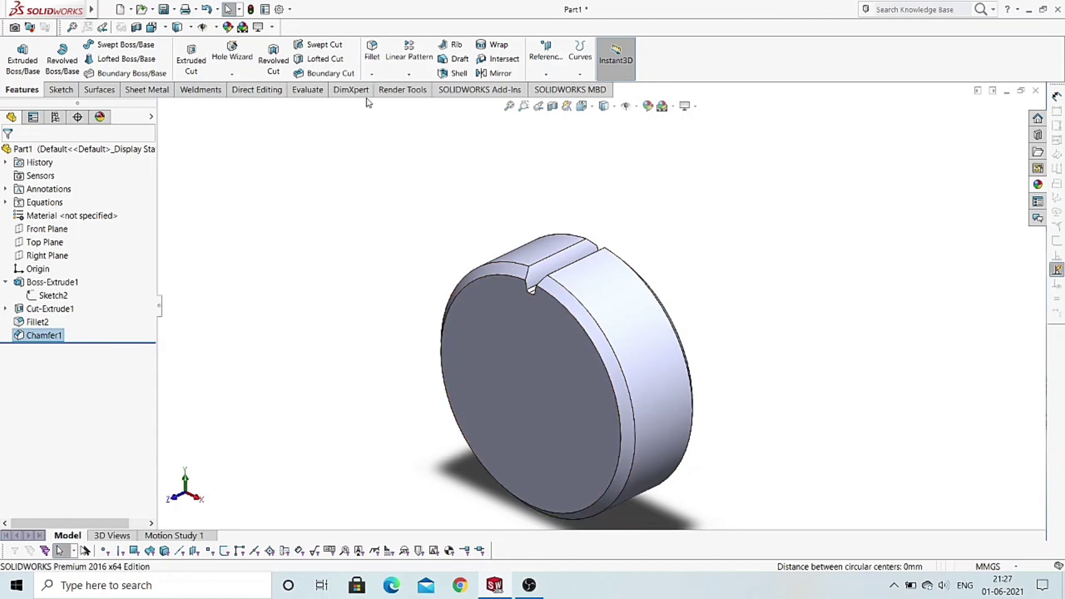
- Set up a circular pattern excluding Chamfer1, using the cylindrical outer face as axis
left_click(411, 74)
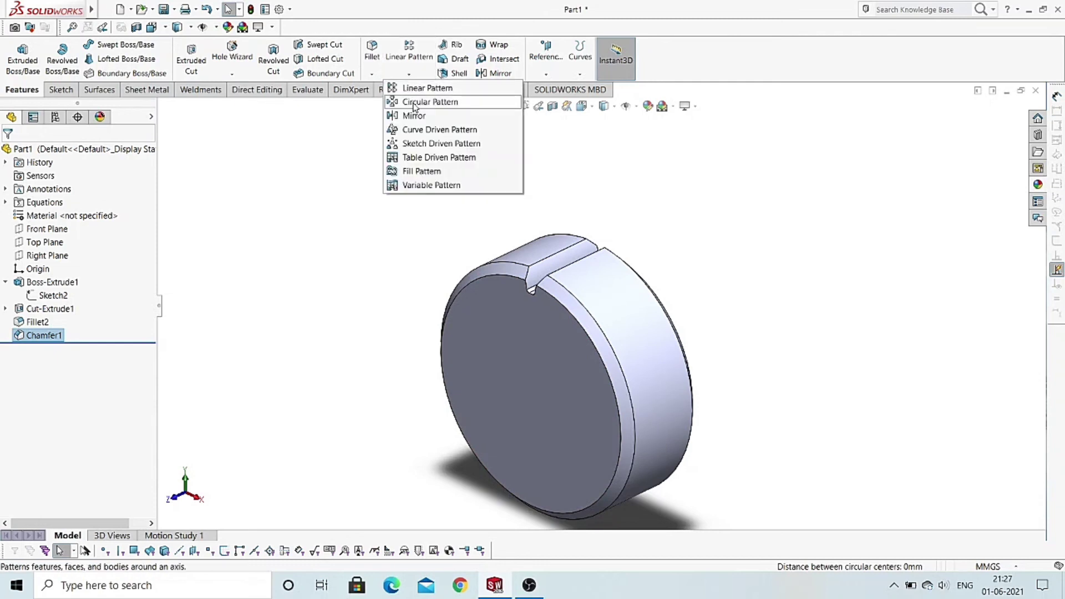
left_click(415, 102)
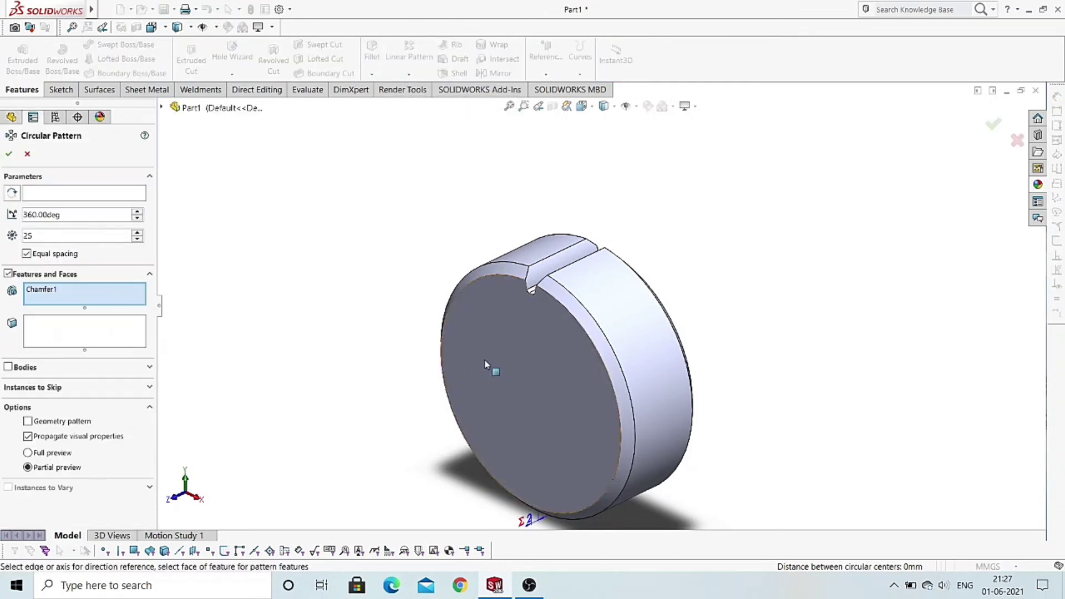
right_click(51, 298)
left_click(62, 300)
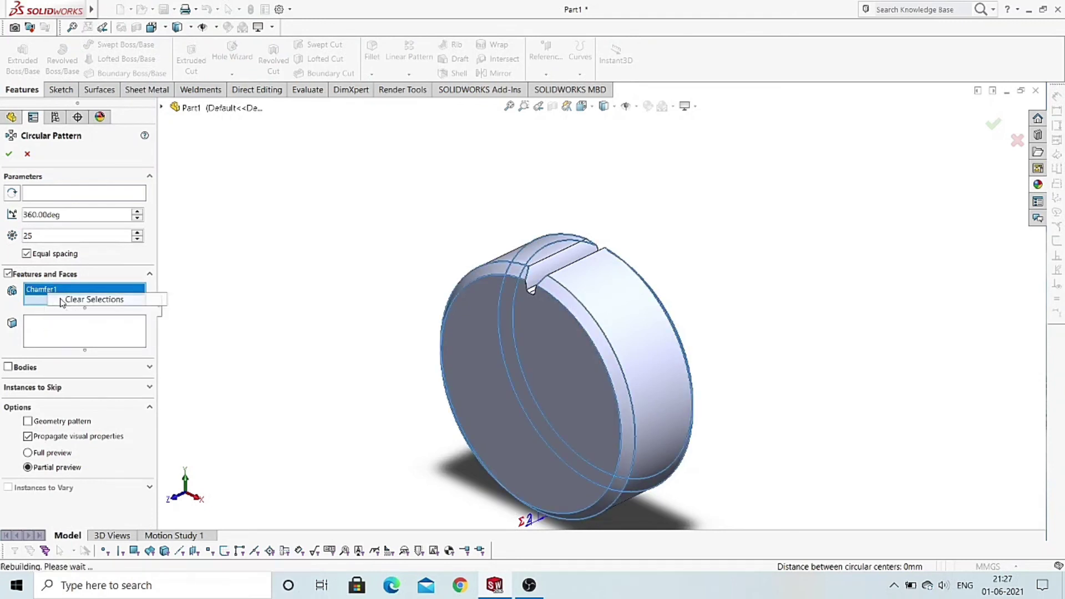
left_click(39, 197)
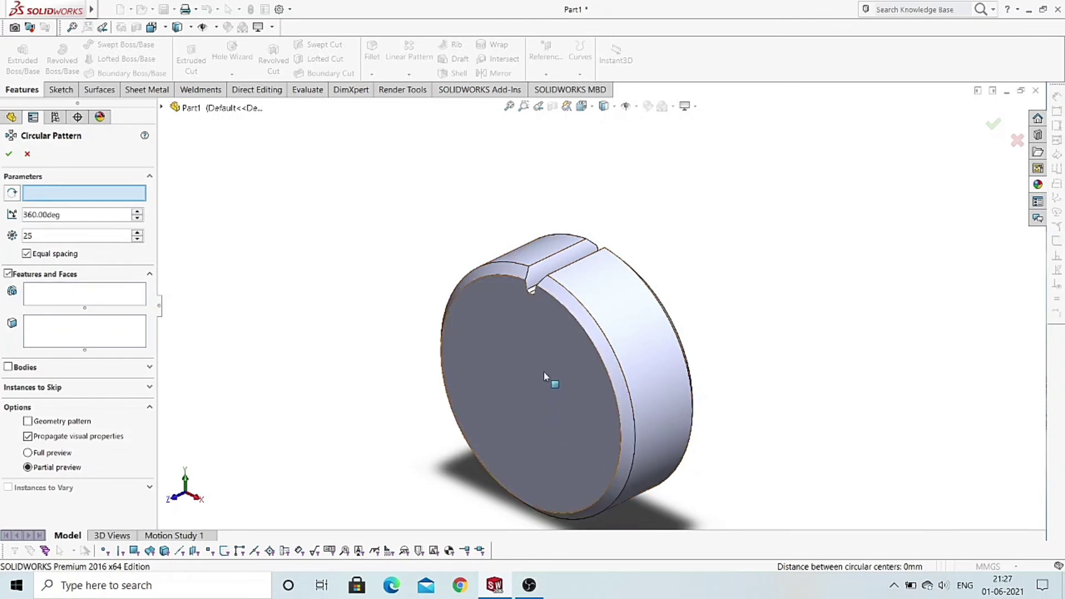
left_click(630, 360)
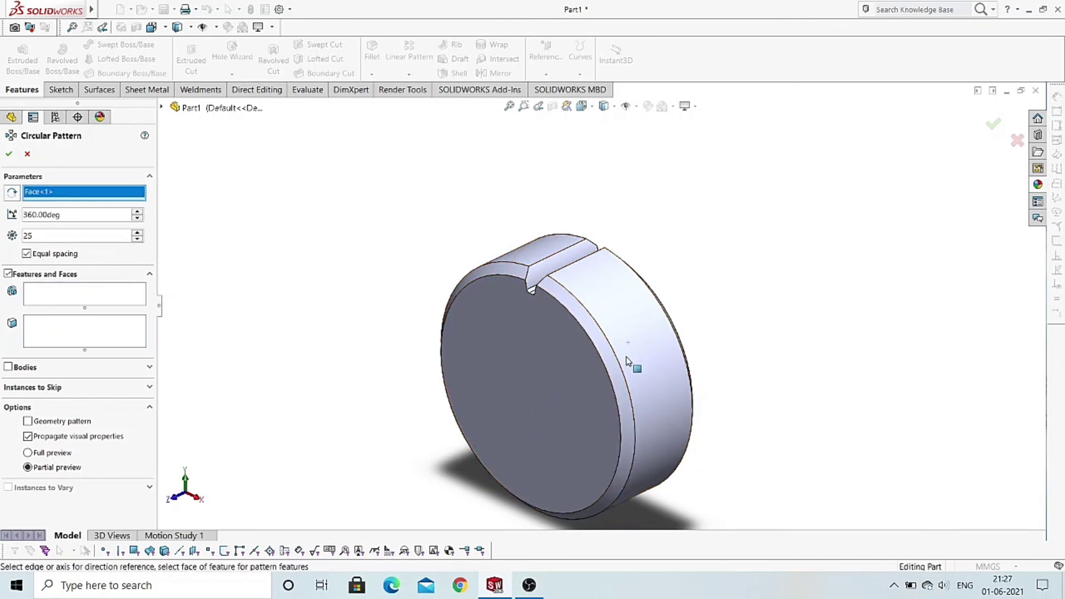
- Add Cut-Extrude1 and Fillet2 as the features to pattern
left_click(80, 296)
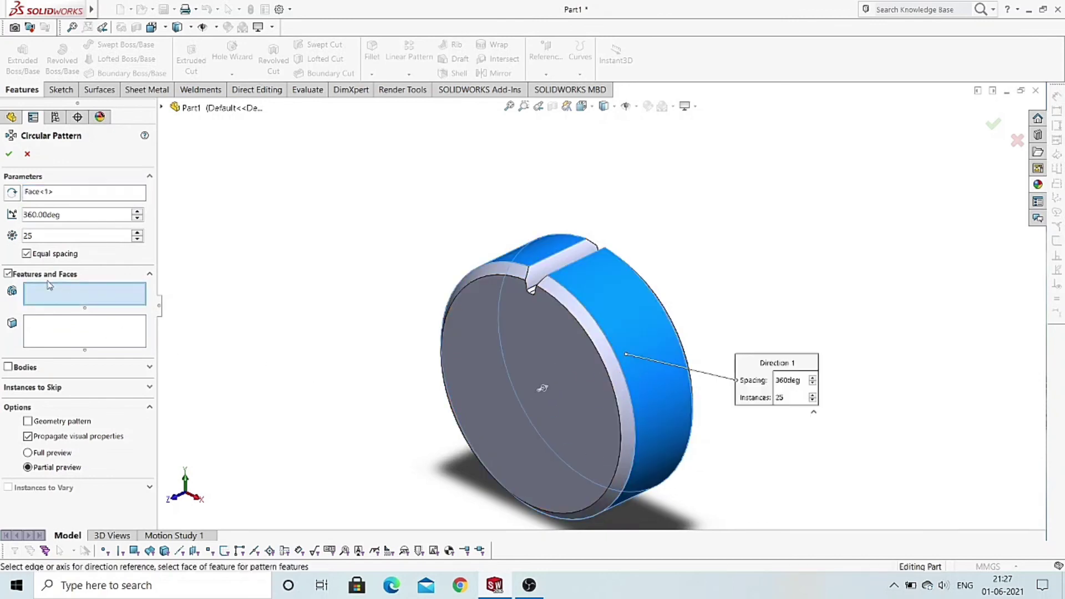
left_click(160, 108)
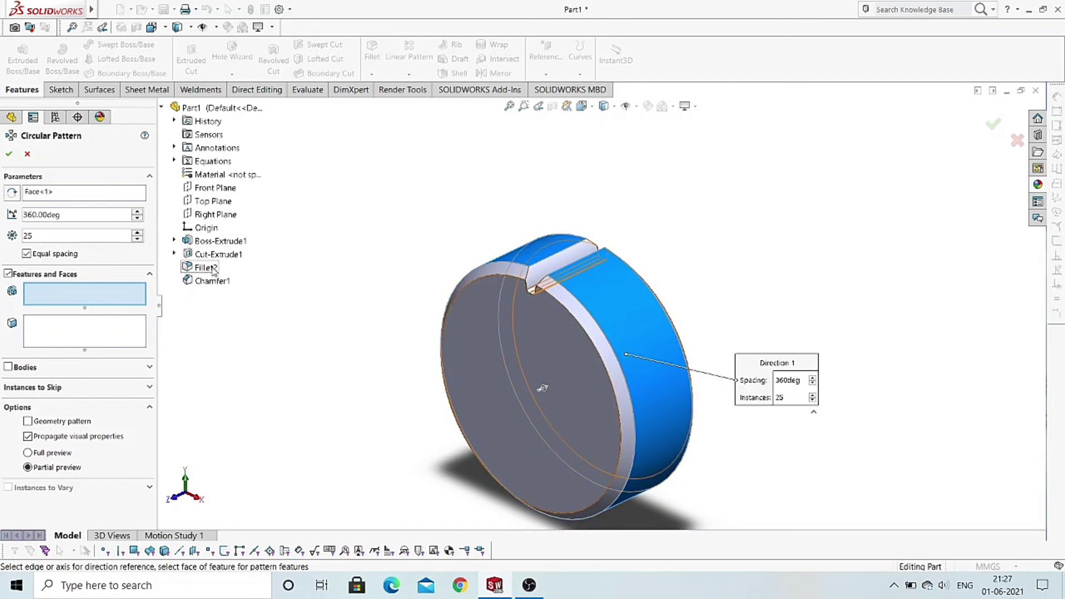
left_click(217, 255)
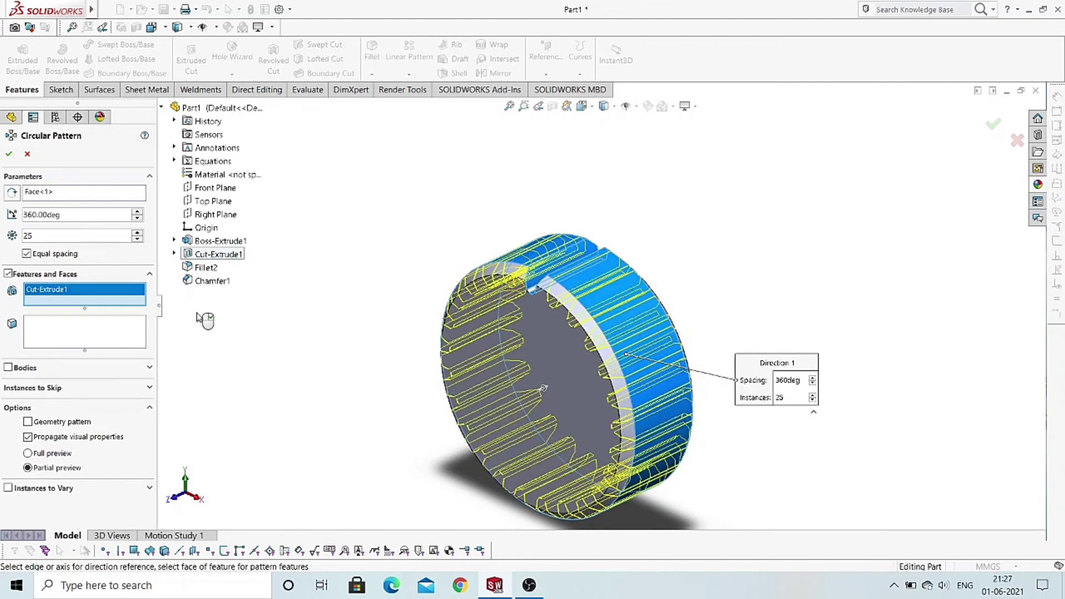
left_click(206, 268)
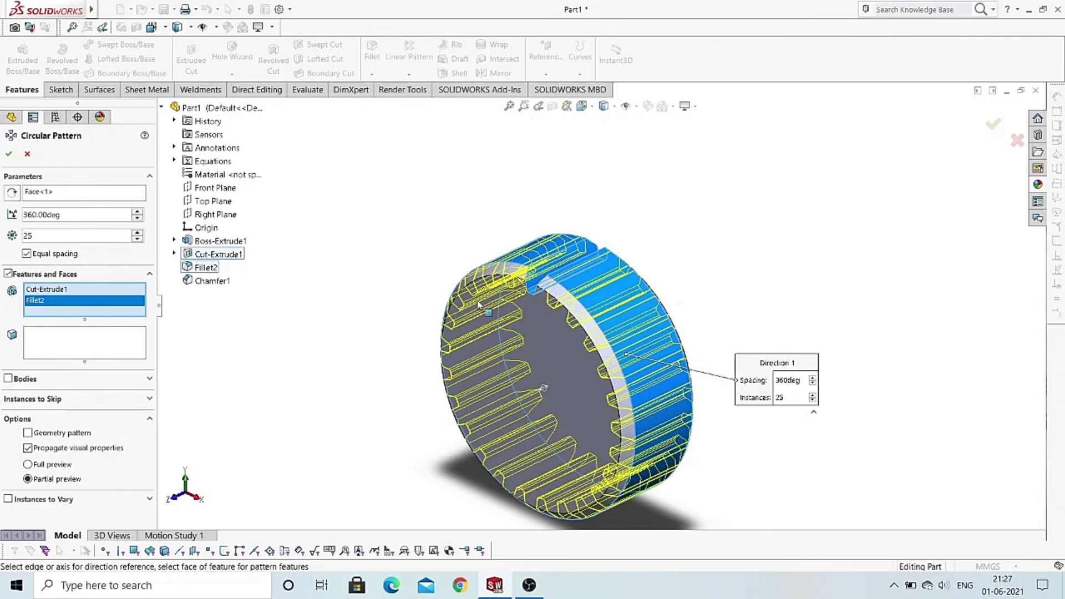
key("ctrl+1")
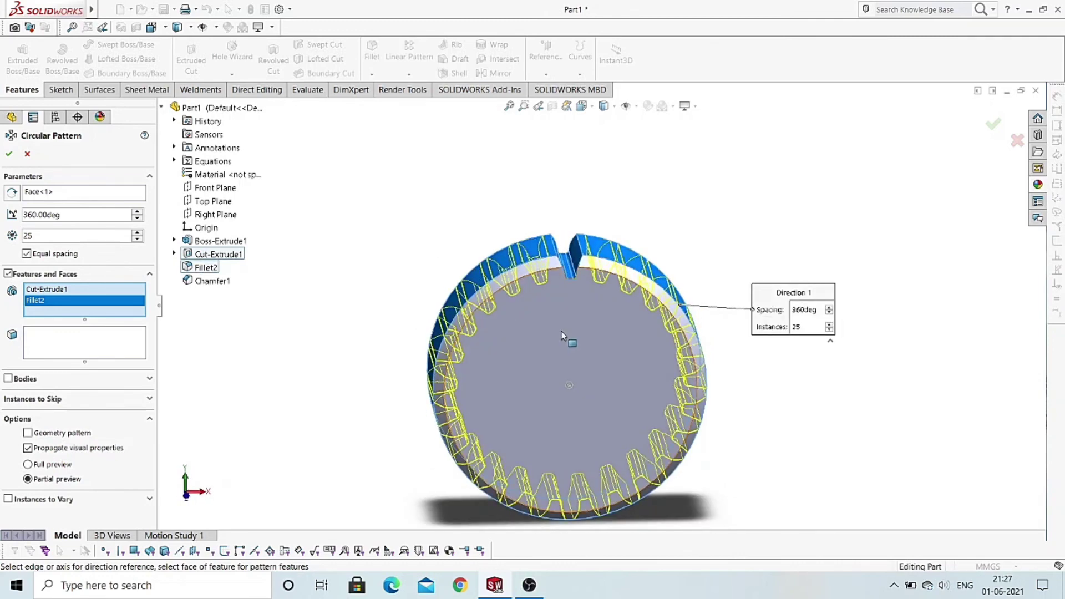
scroll(560, 333, "down", 3)
scroll(529, 300, "up", 3)
middle_click_drag(530, 300, 332, 249)
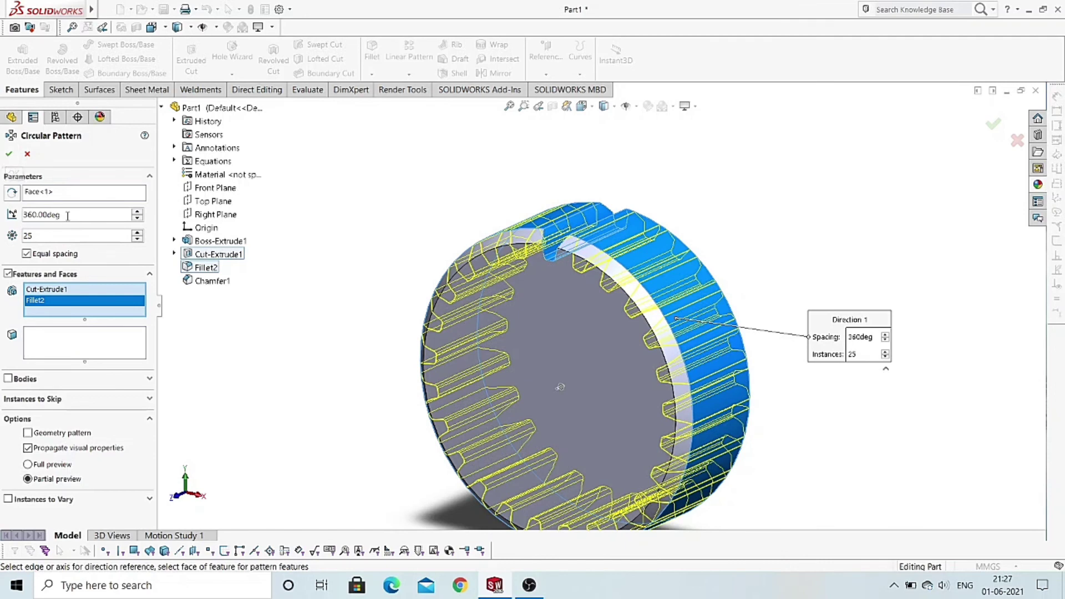
left_click_drag(56, 214, 34, 216)
- Set the instance count to ="Number of teeth" (25) and create the pattern
left_click(46, 236)
type("=")
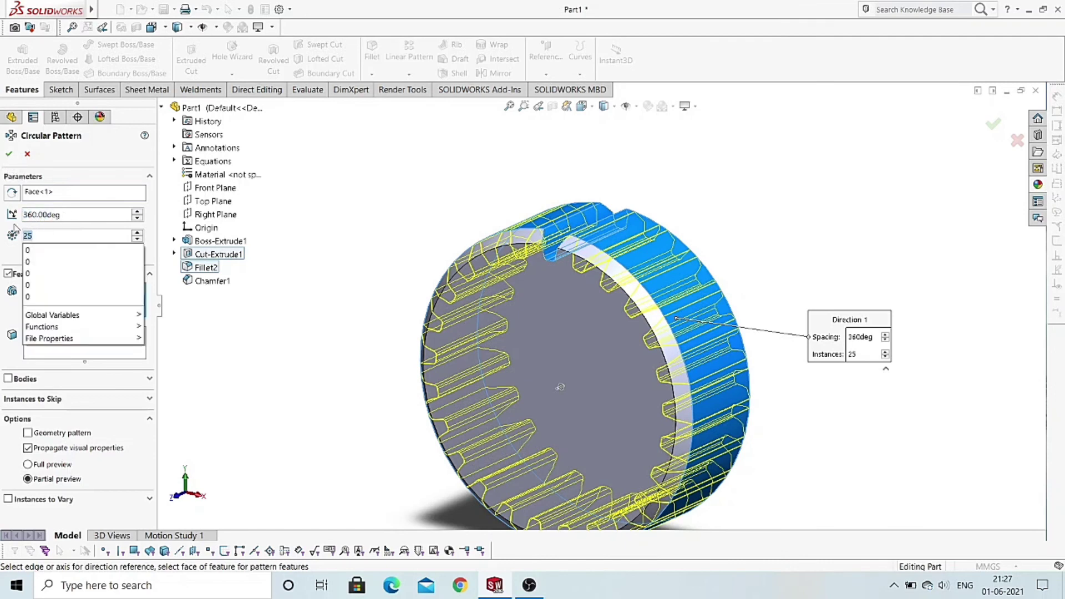
mouse_move(51, 250)
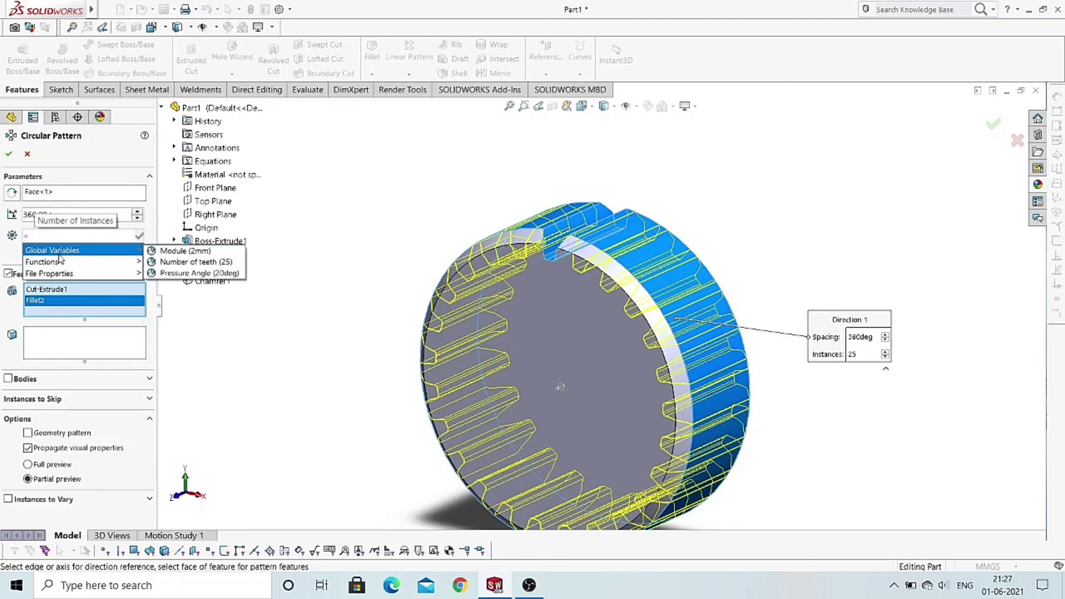
left_click(173, 263)
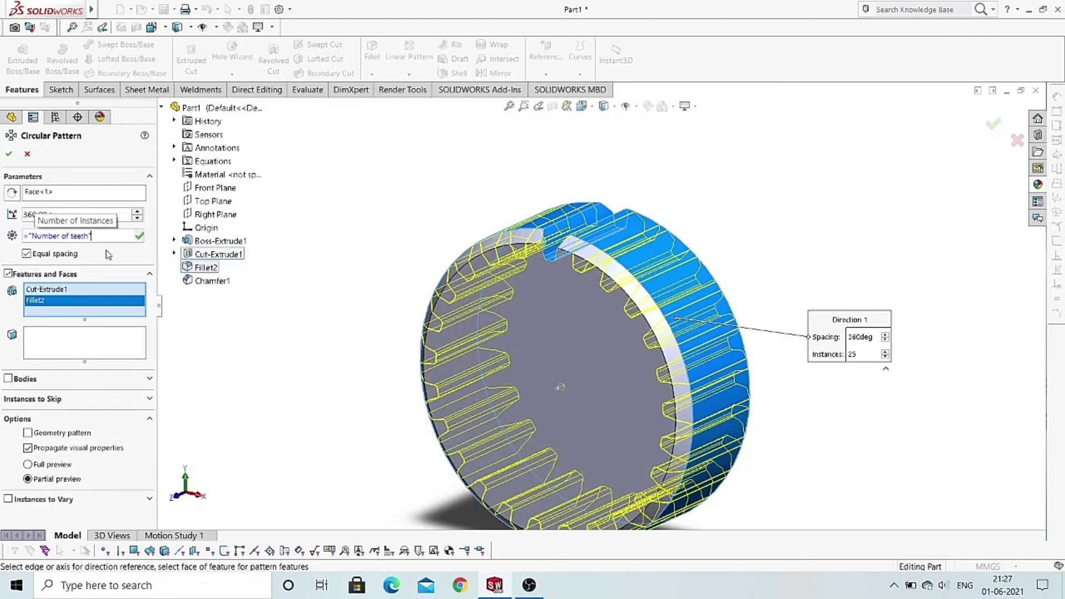
left_click(139, 237)
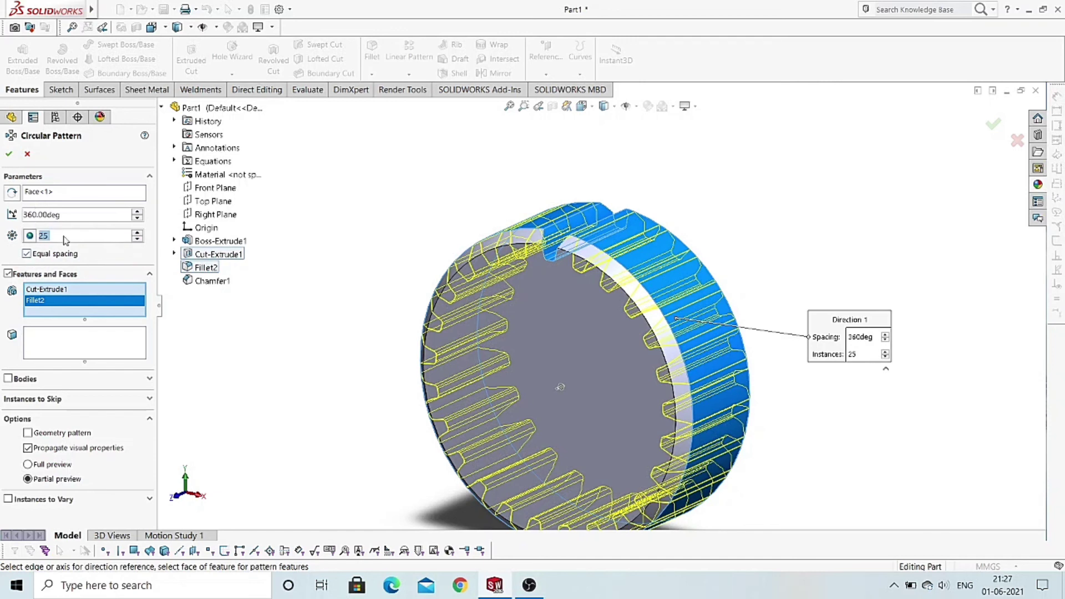
left_click(8, 154)
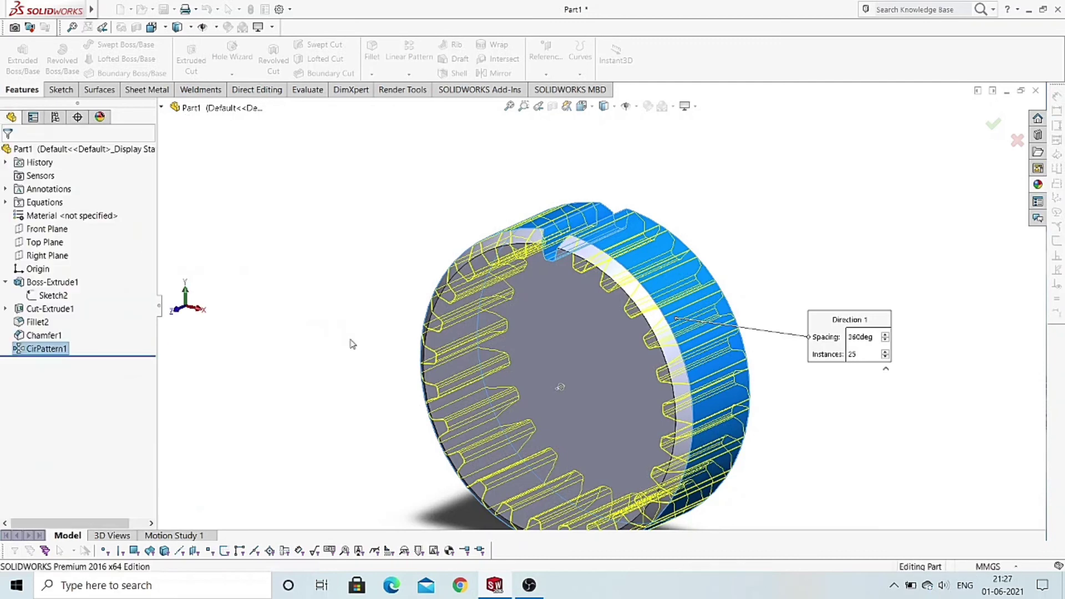
- Fit and orbit the finished gear, then select Part1 in the FeatureManager tree
key("f")
middle_click_drag(499, 382, 462, 374)
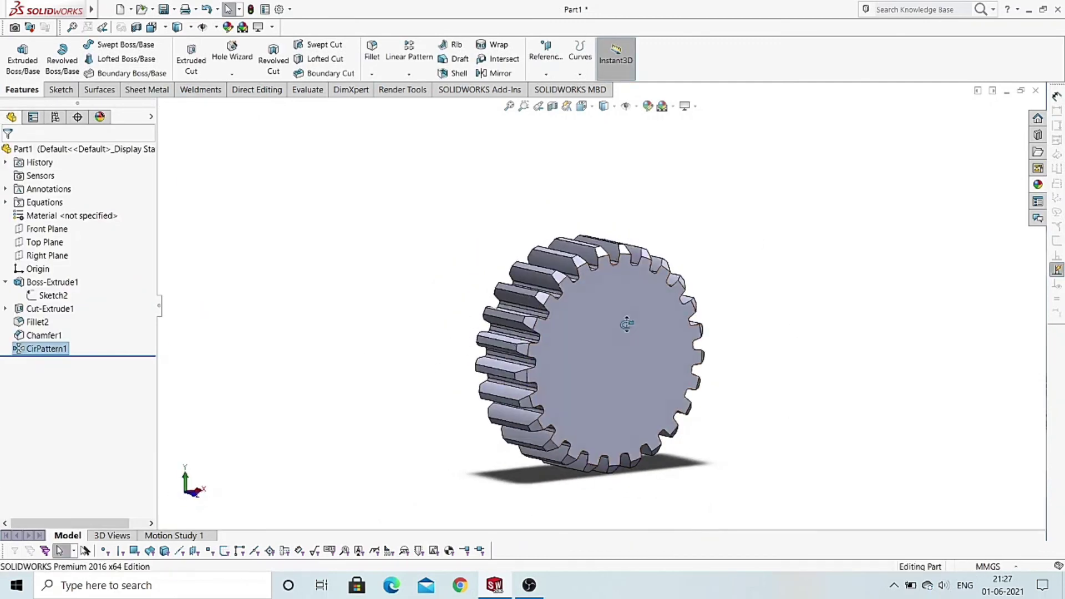
mouse_move(623, 321)
middle_mouse_down()
mouse_move(541, 363)
mouse_move(634, 309)
middle_mouse_up()
scroll(582, 348, "down", 3)
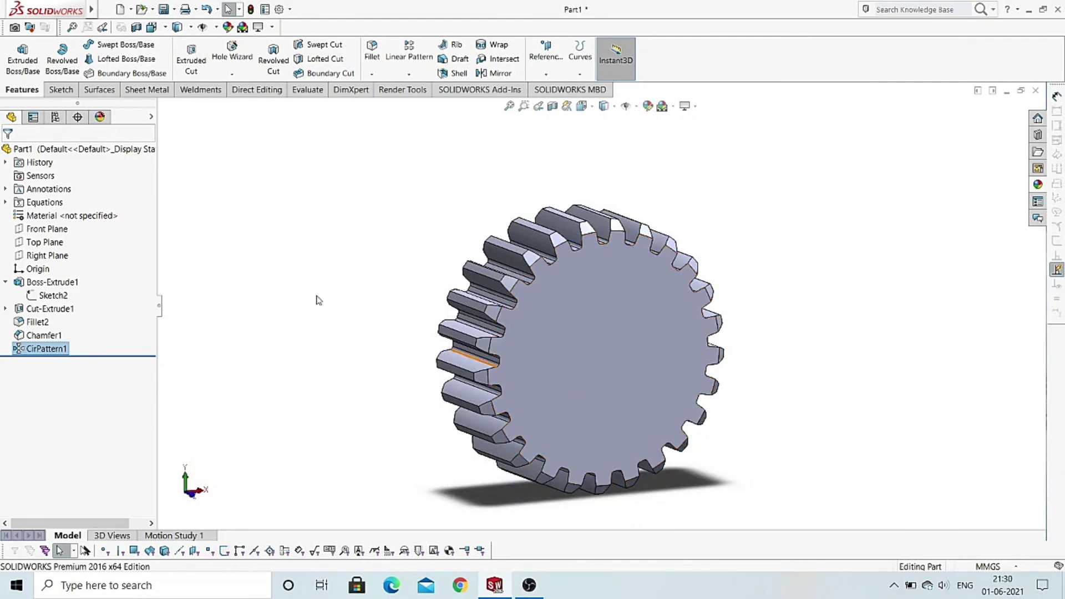
left_click(138, 149)
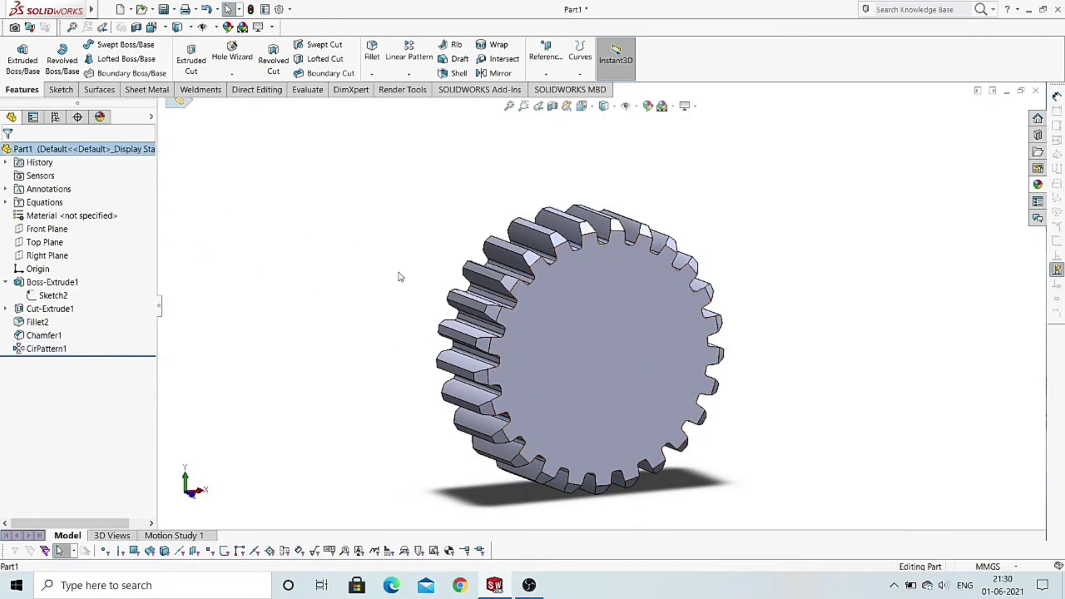
- Apply the polished gold appearance from Metal > Gold to the gear
left_click(1035, 186)
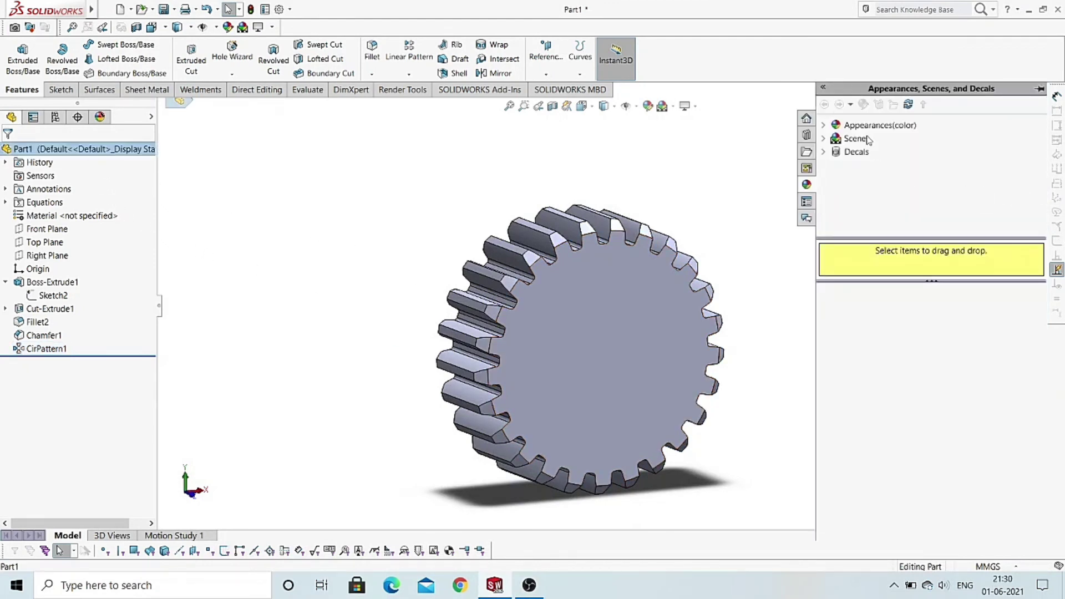
left_click(824, 125)
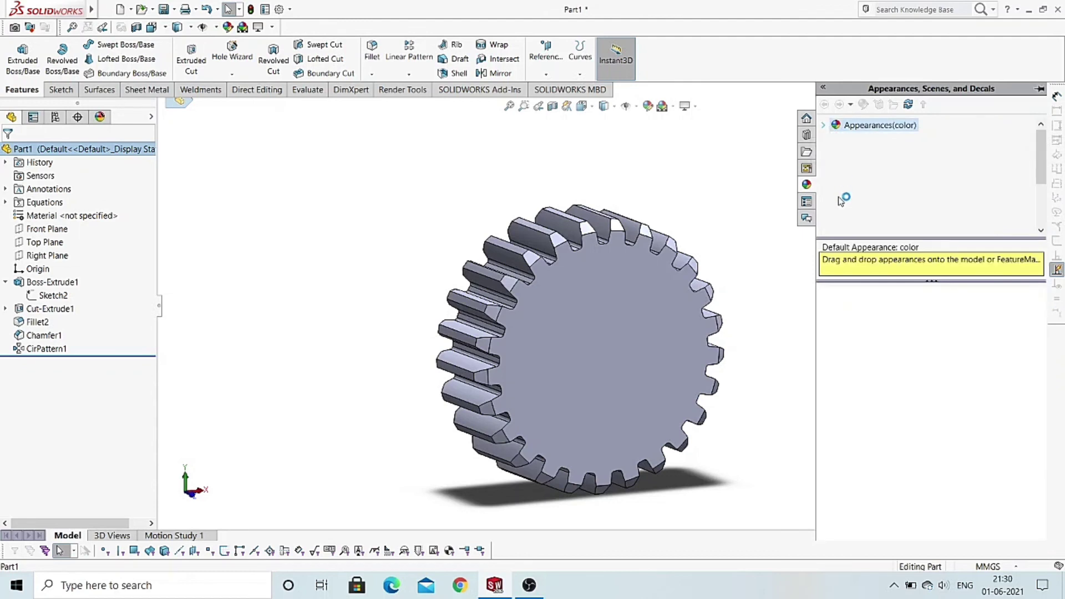
left_click(836, 153)
scroll(881, 166, "down", 3)
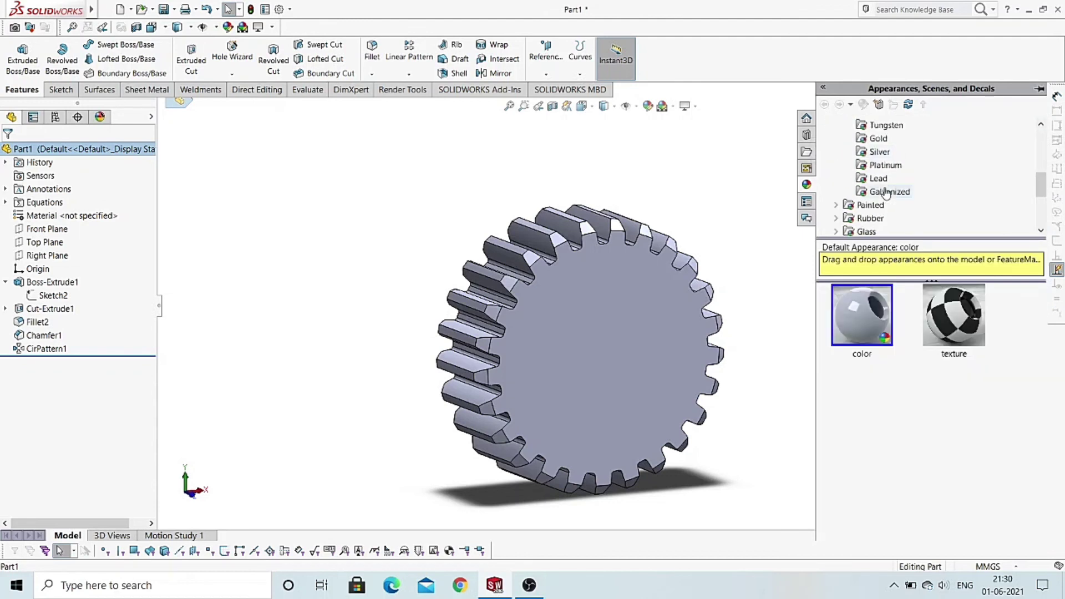
left_click(878, 138)
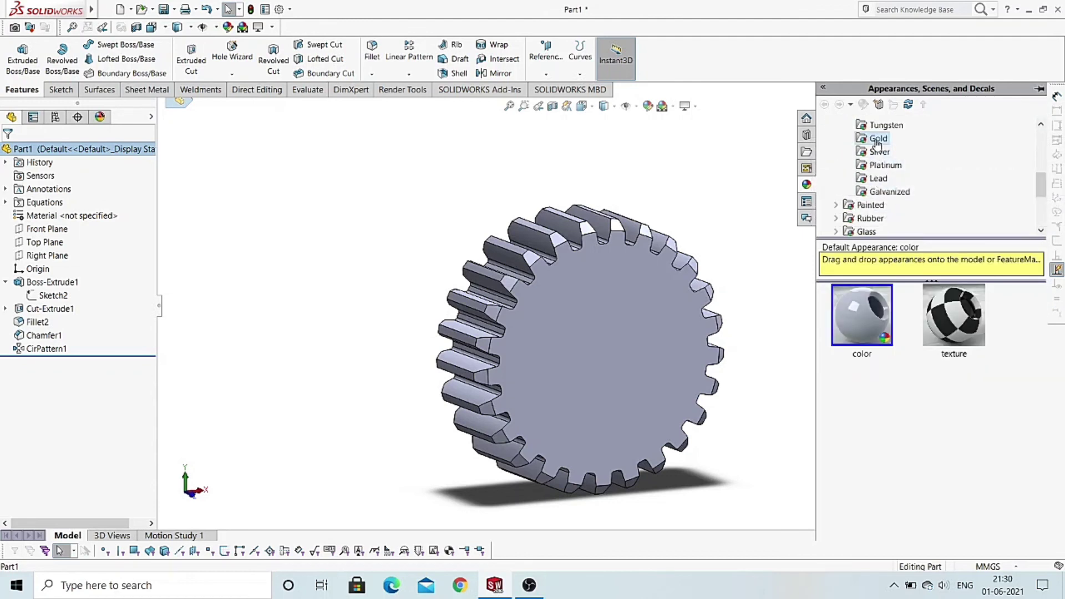
left_click(859, 333)
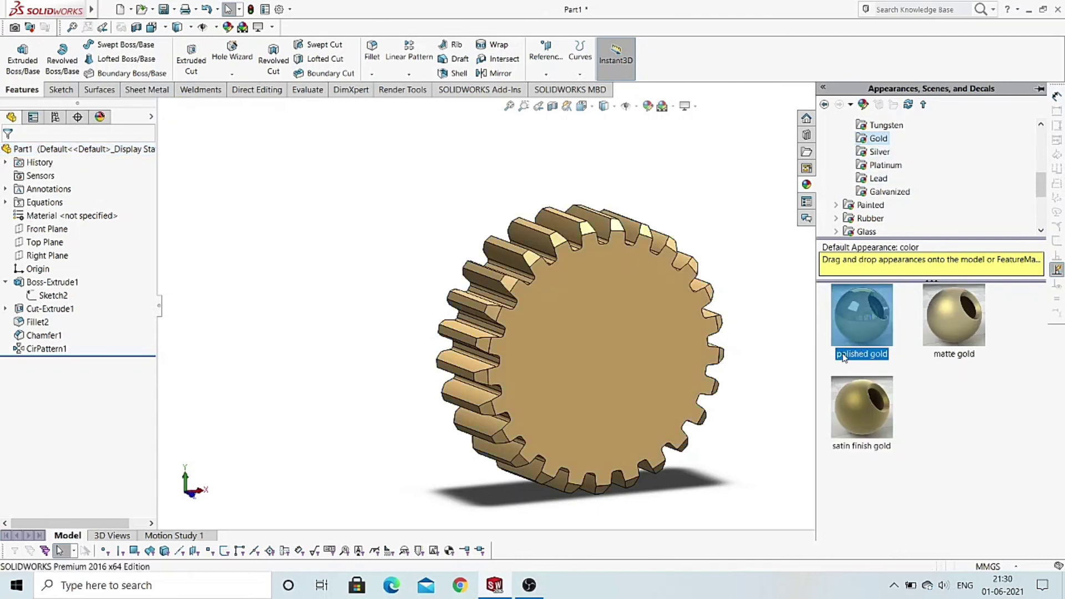
middle_click_drag(799, 299, 674, 370)
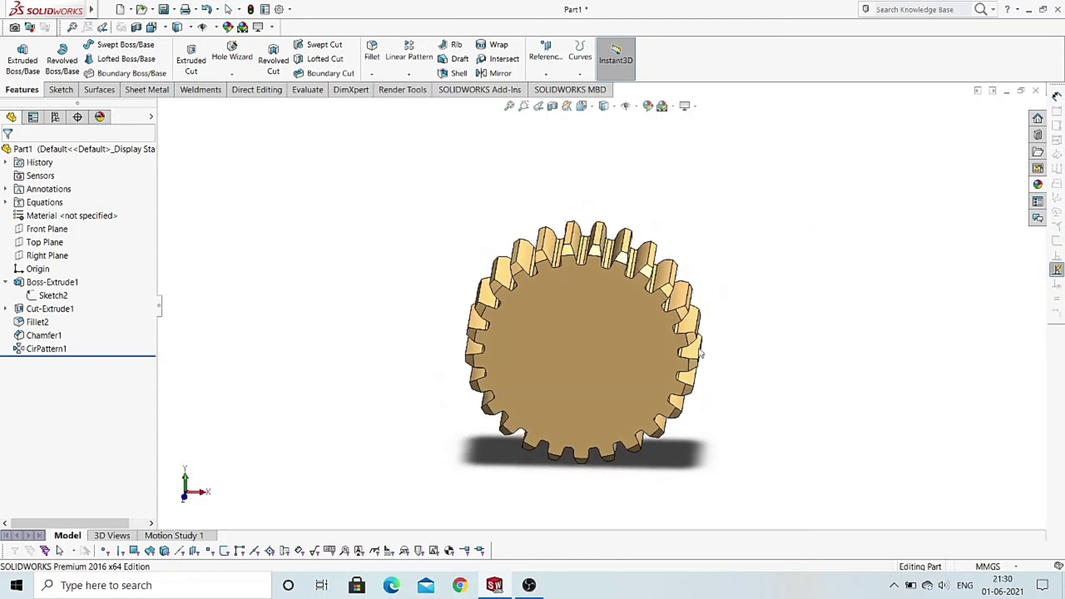
key("ctrl+1")
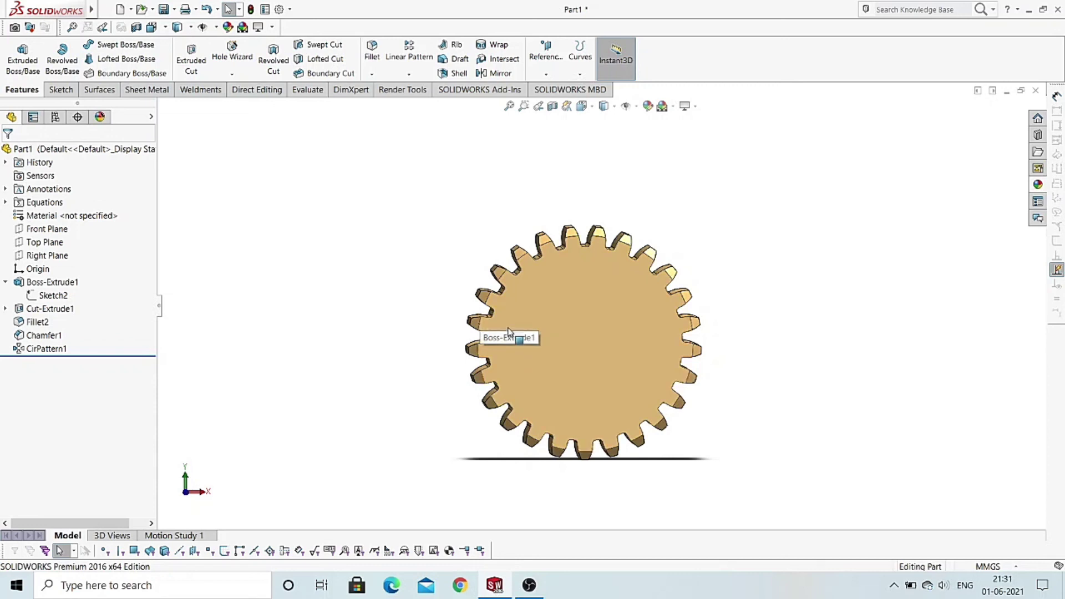
key("ctrl+7")
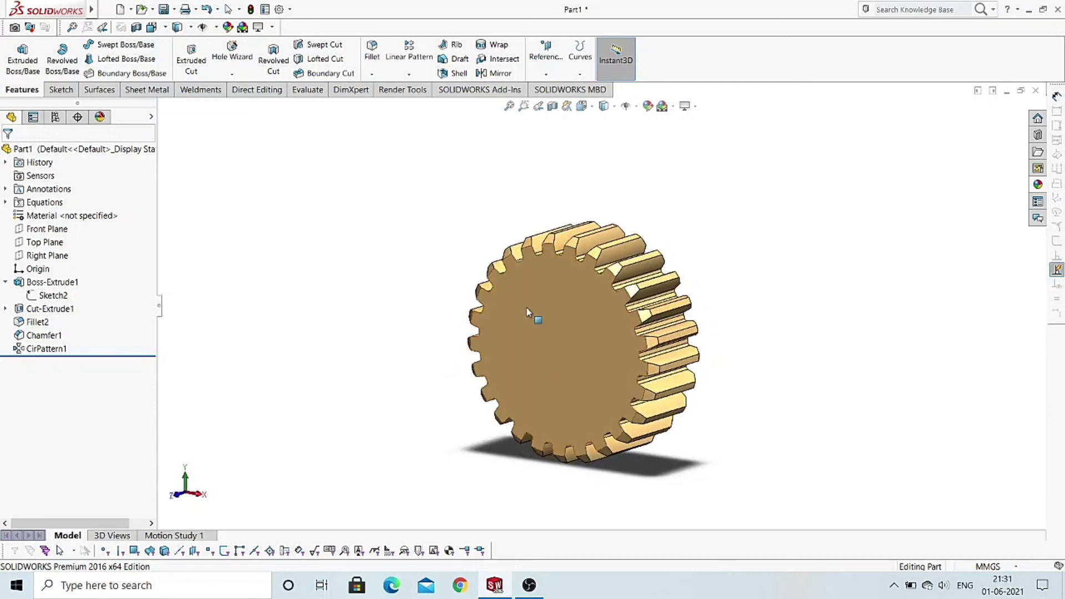
key("Escape")
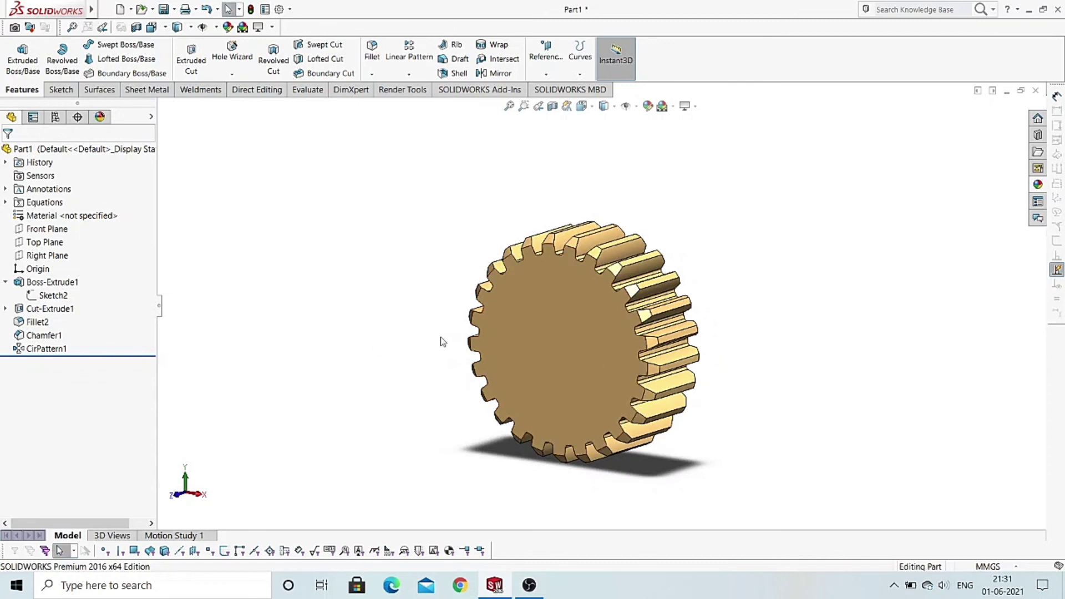